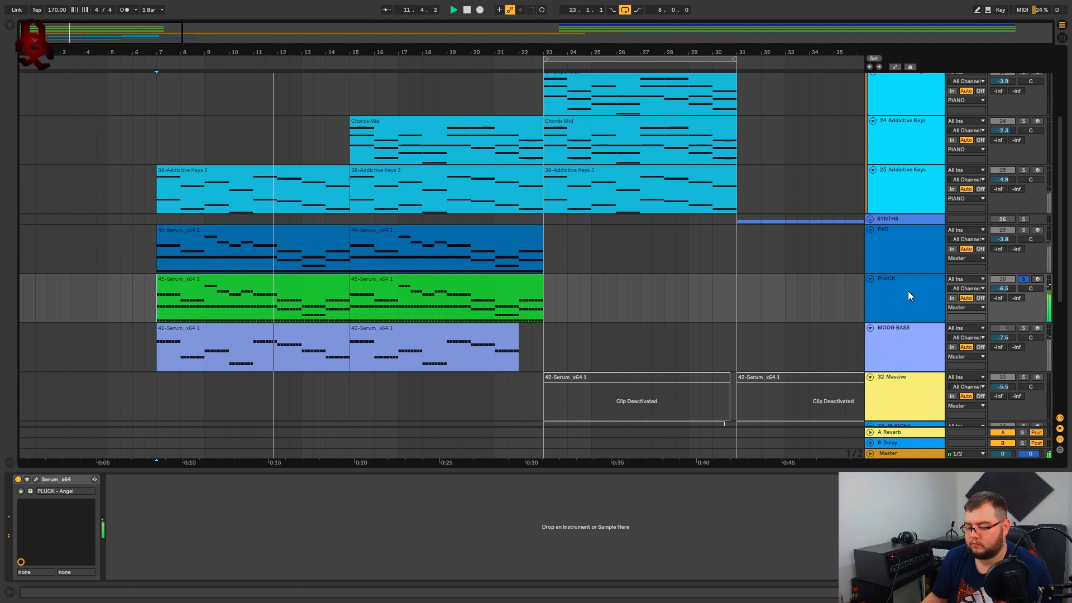
# Open the first PLUCK clip in the MIDI note editor and examine its repeated notes.
pyautogui.click(908, 296)
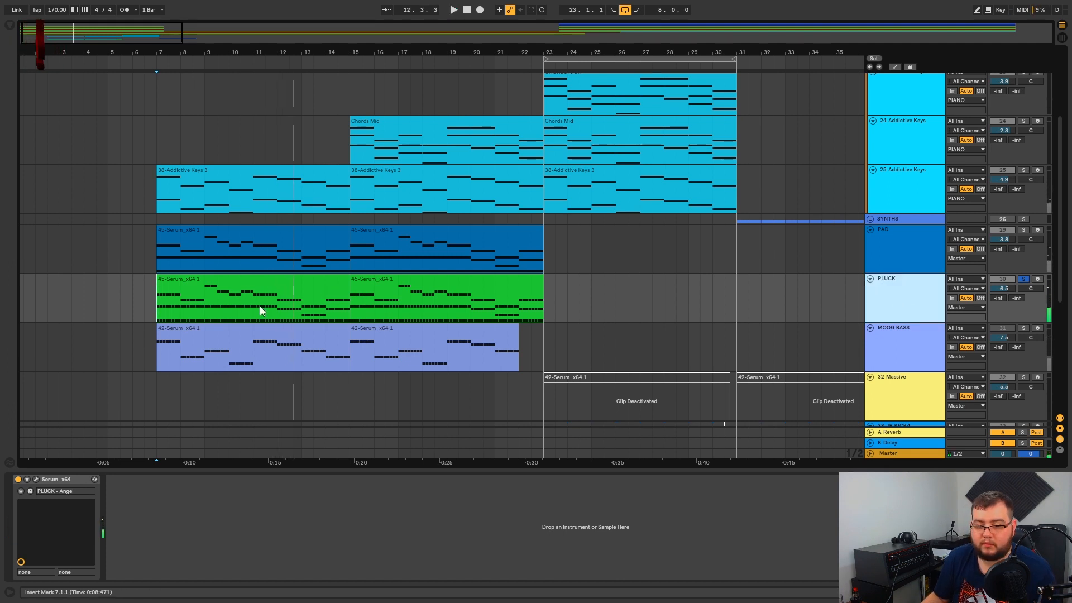
pyautogui.click(205, 243)
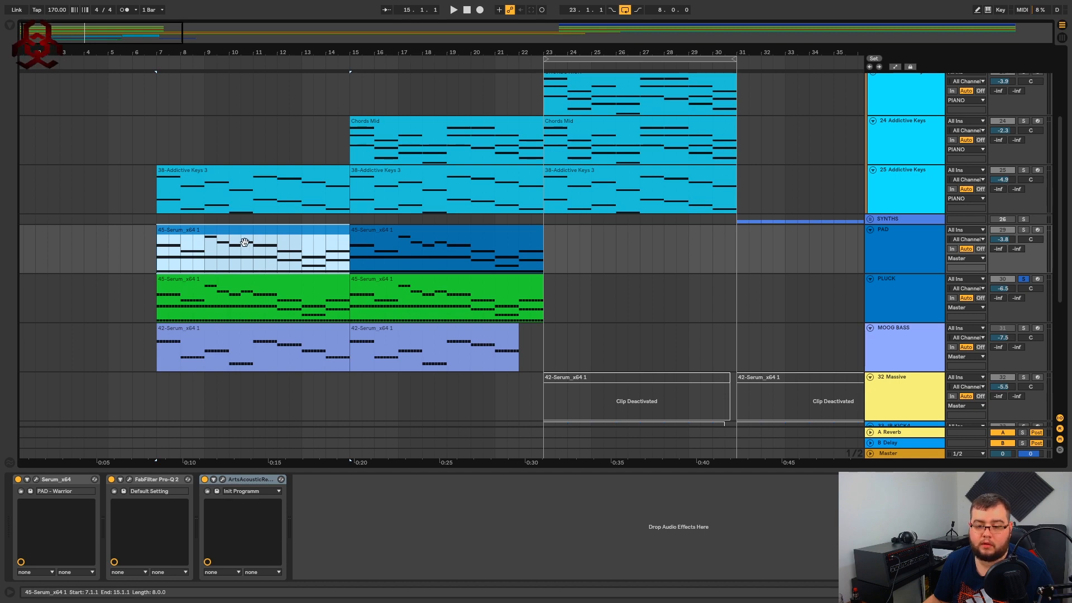
pyautogui.doubleClick(237, 287)
pyautogui.click(414, 397)
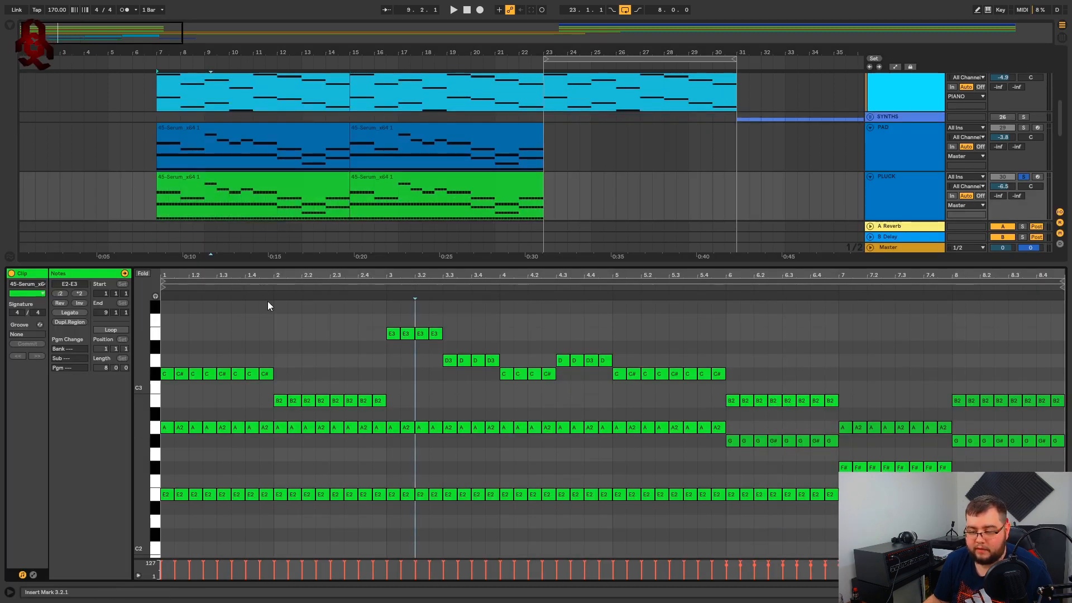
pyautogui.scroll(-1, 263, 372)
pyautogui.click(170, 360)
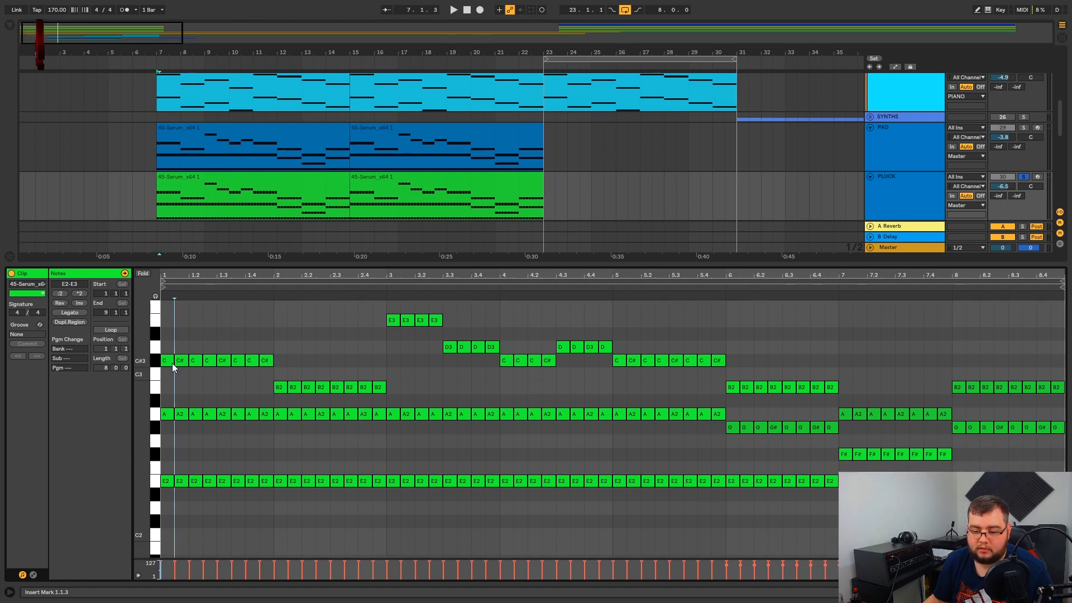
pyautogui.moveTo(185, 275); pyautogui.dragTo(225, 296)
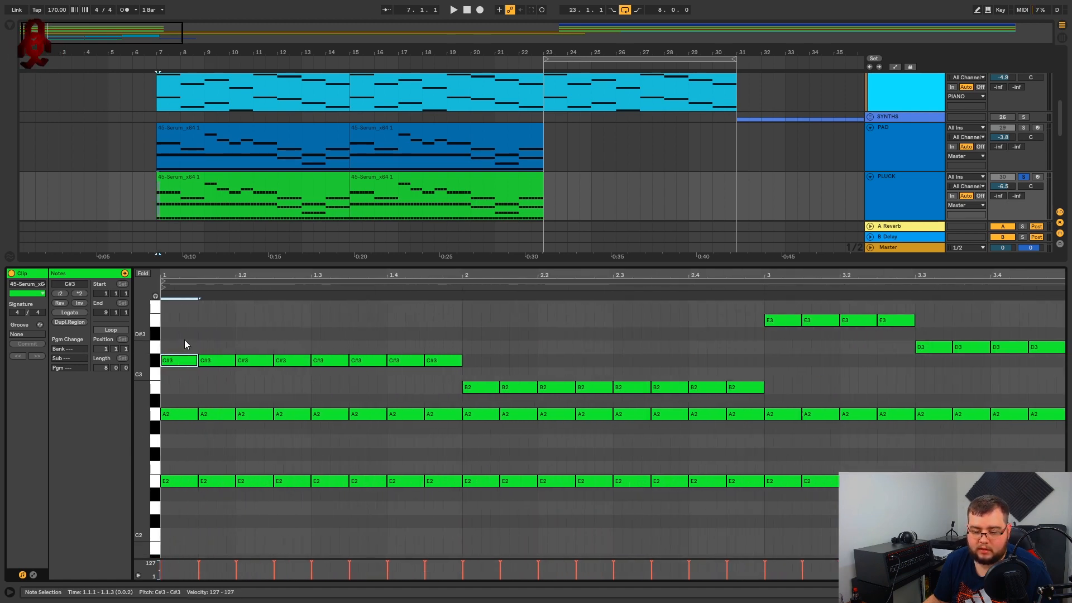
pyautogui.click(305, 300)
pyautogui.moveTo(346, 279); pyautogui.dragTo(345, 246)
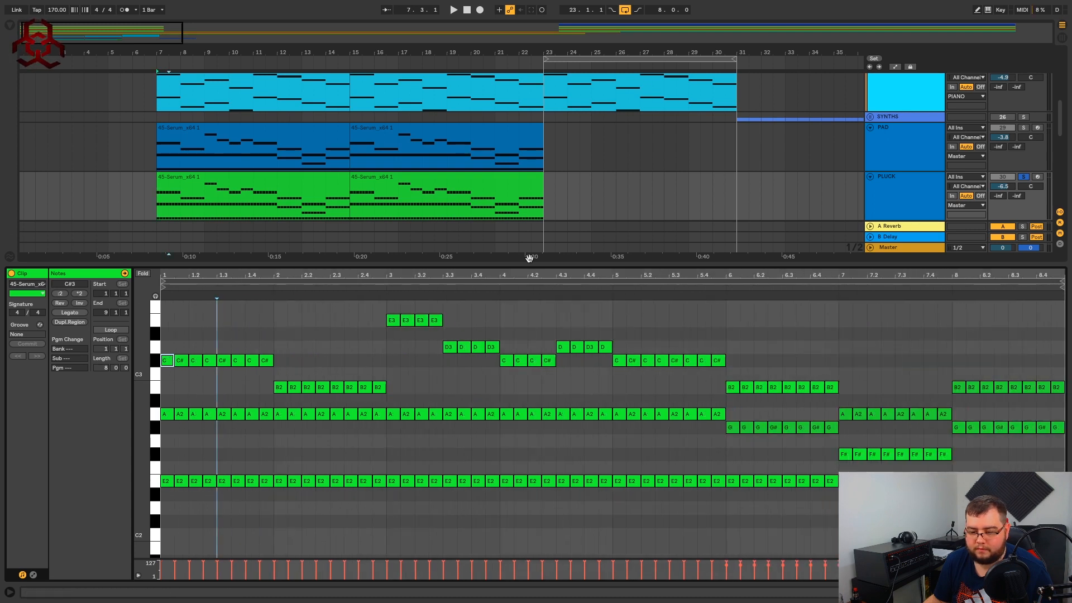
# Listen to the soloed PLUCK part, returning to the full arrangement view before stopping playback.
pyautogui.press('space')
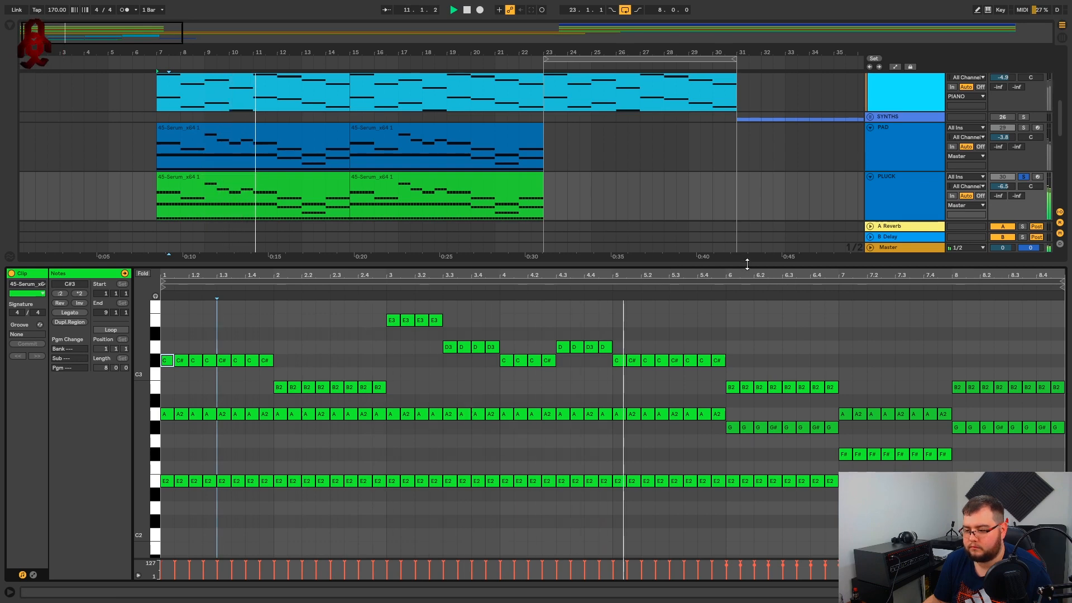
pyautogui.hotkey('ctrl', 'alt', 'l')
pyautogui.scroll(3, 740, 272)
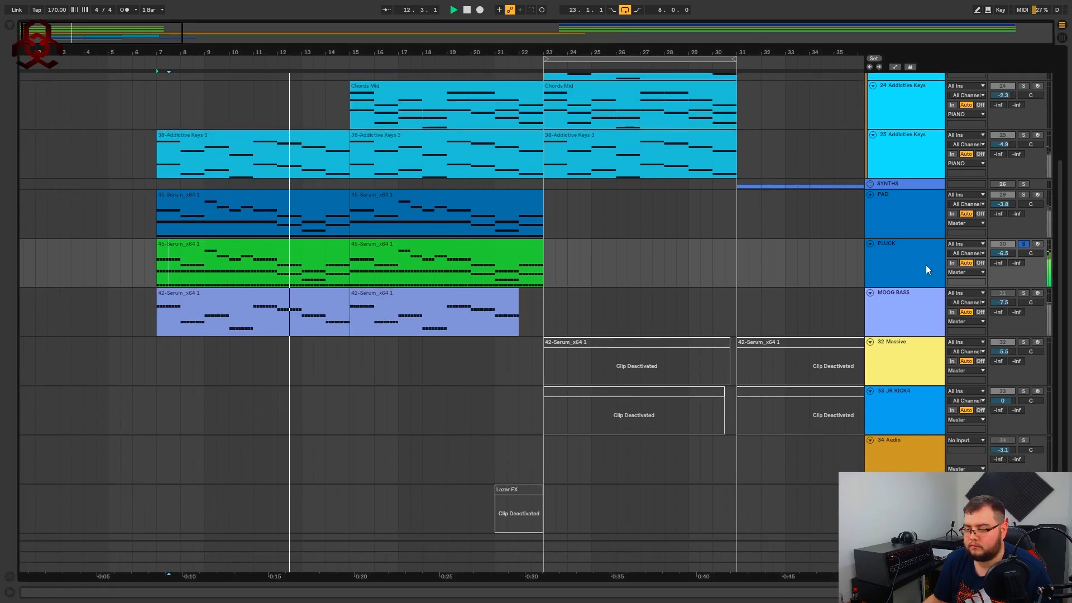
pyautogui.press('space')
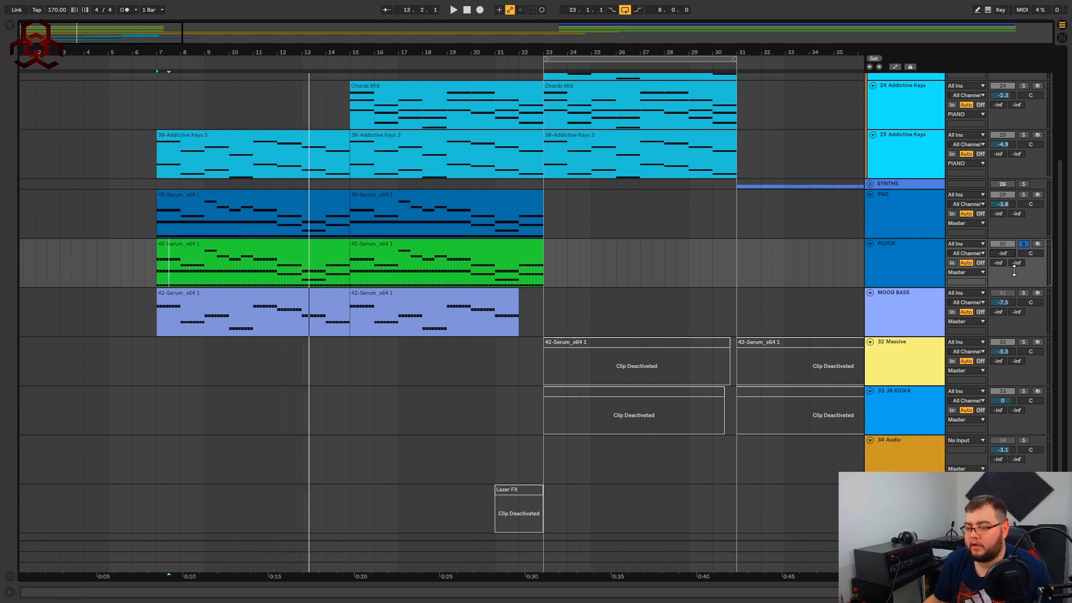
# Unsolo the PLUCK track and raise its volume to -13.6 dB while playing the mix from bar 7.
pyautogui.click(1025, 244)
pyautogui.scroll(3, 313, 293)
pyautogui.click(170, 275)
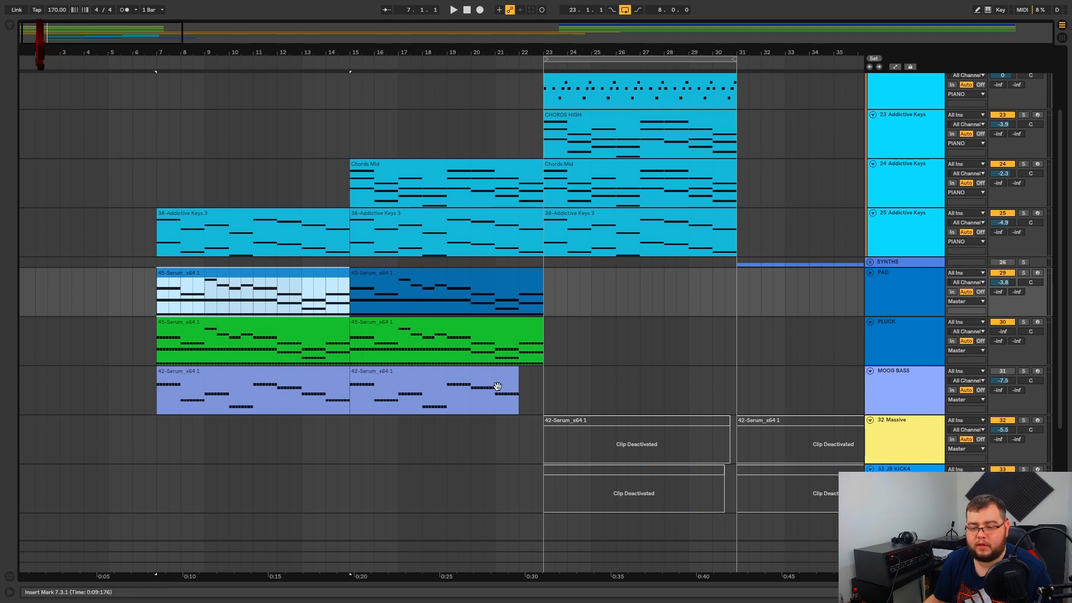
pyautogui.press('space')
pyautogui.moveTo(1003, 332); pyautogui.dragTo(1003, 305)
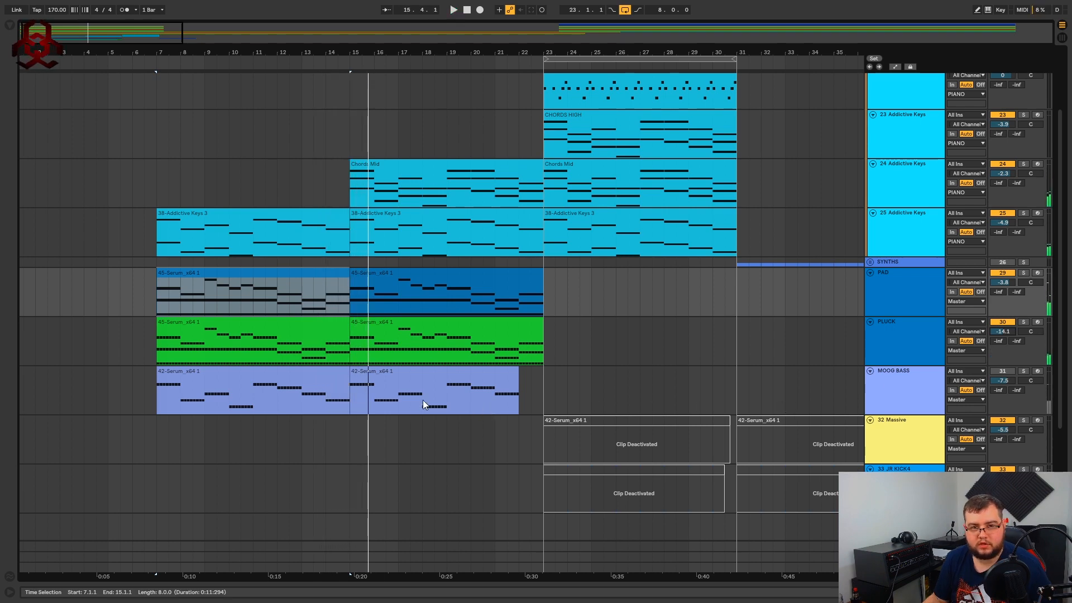
pyautogui.click(214, 327)
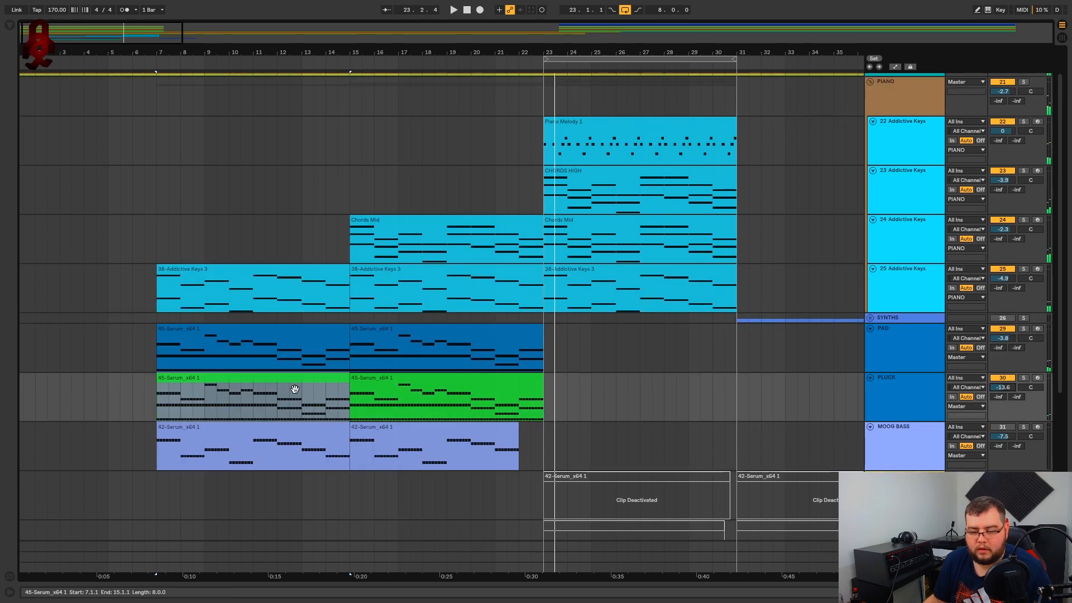
# Pan the 24 Addictive Keys track to 15L and the 23 Addictive Keys track to 15R.
pyautogui.click(295, 390)
pyautogui.scroll(2, 570, 412)
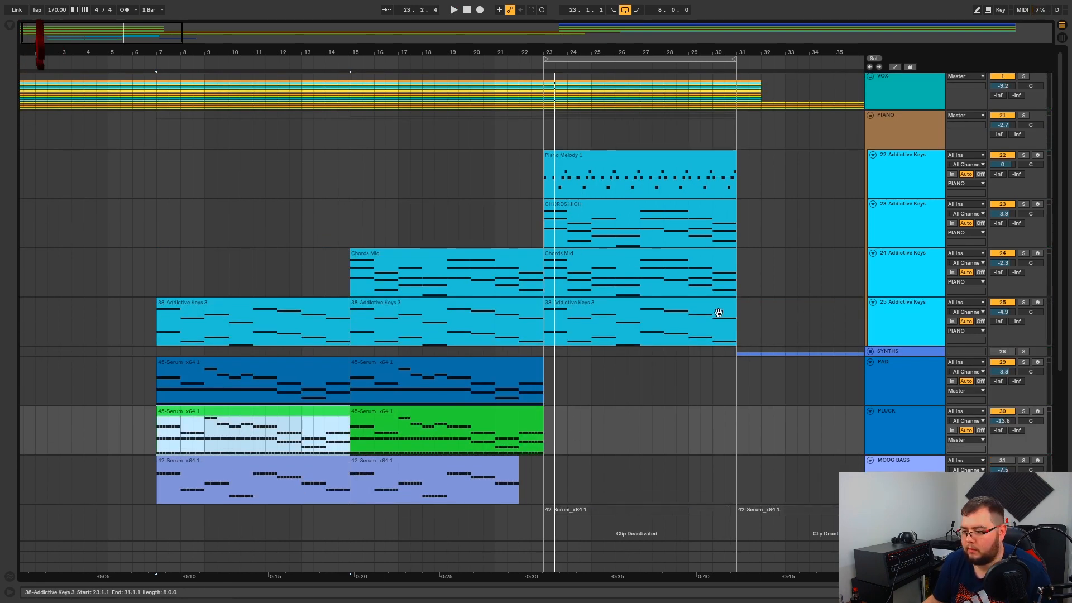
pyautogui.scroll(1, 691, 228)
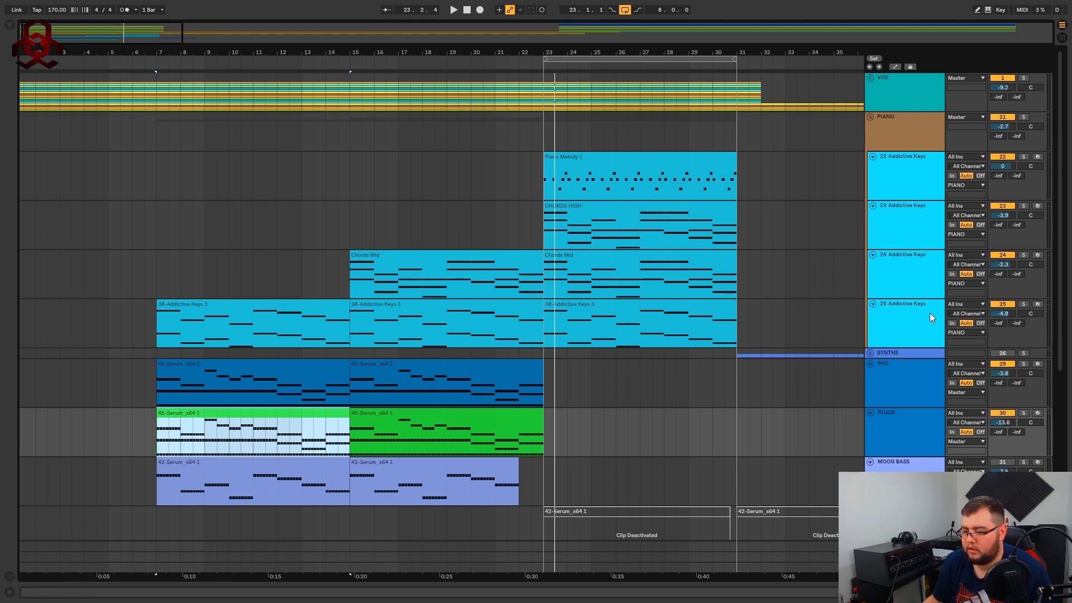
pyautogui.click(908, 313)
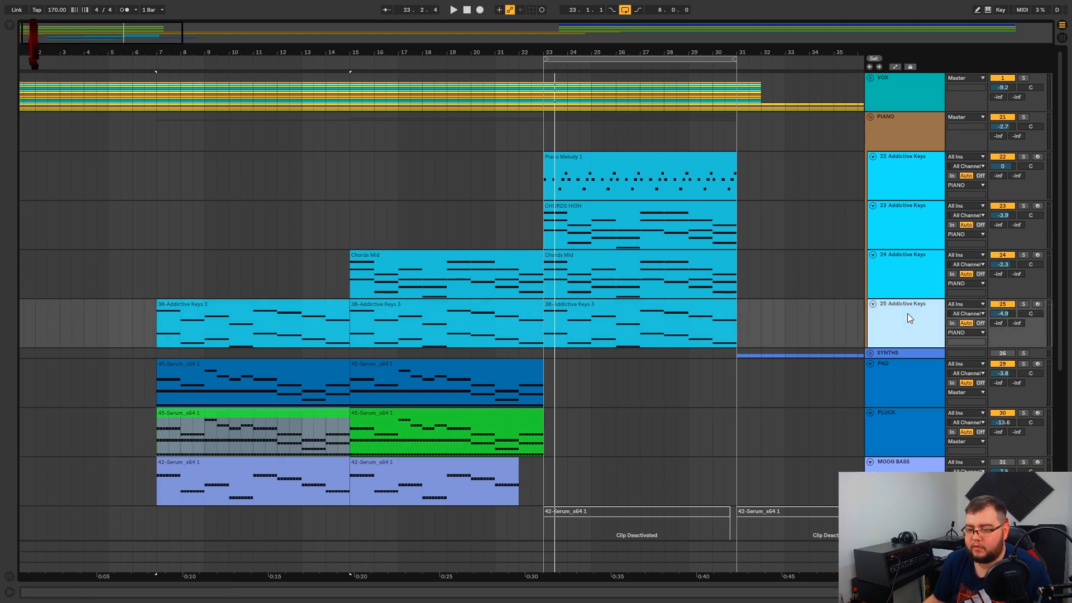
pyautogui.click(923, 269)
pyautogui.moveTo(1031, 264); pyautogui.dragTo(1031, 271)
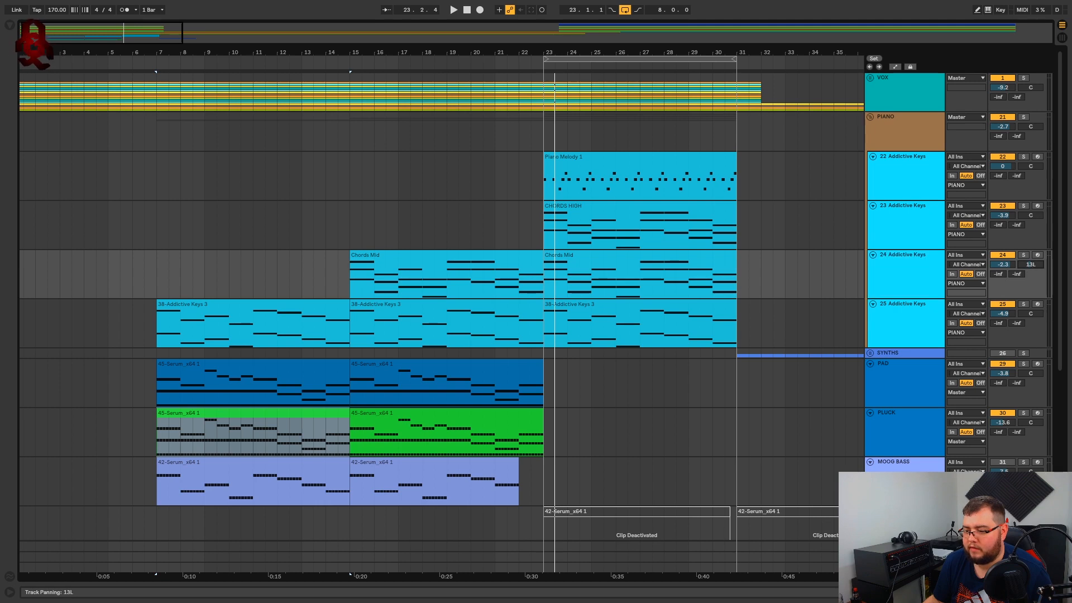
pyautogui.click(925, 226)
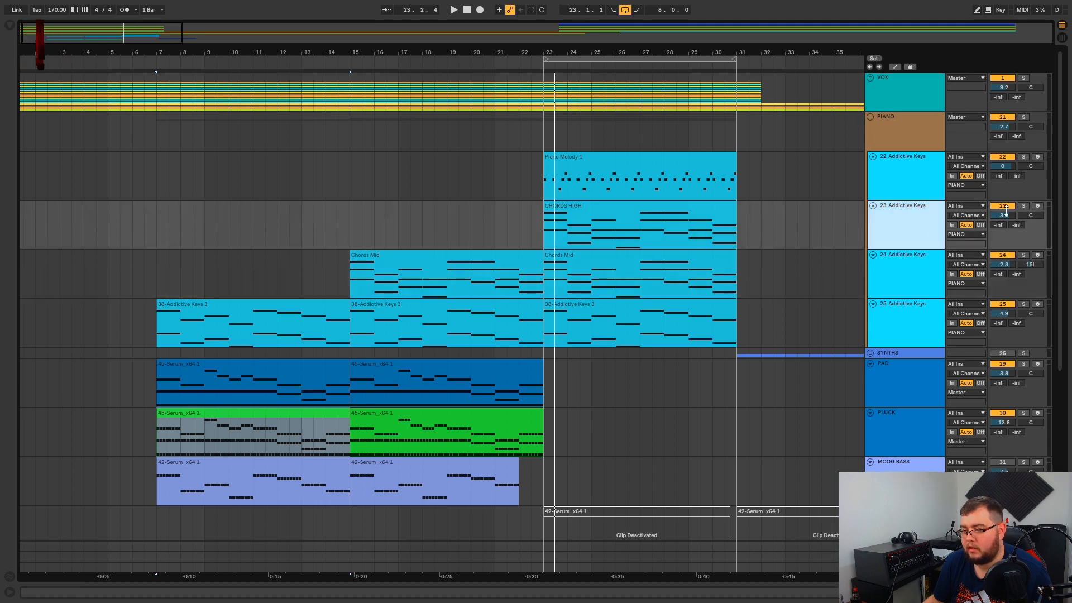
pyautogui.moveTo(1031, 215); pyautogui.dragTo(1031, 212)
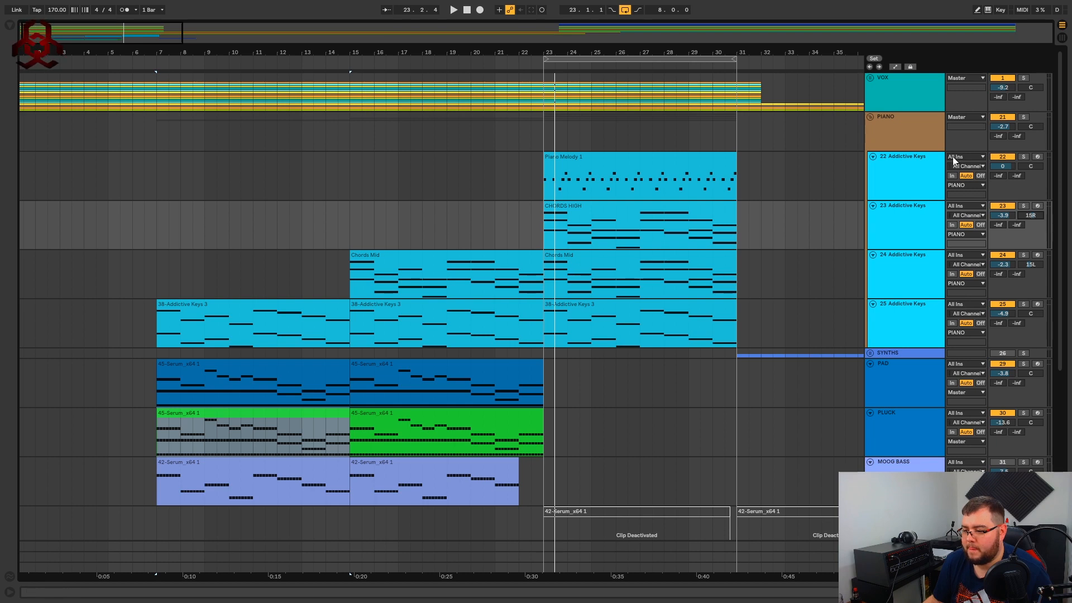
# Solo the PIANO group and listen to it from bar 23, where the Piano Melody 1 clip starts.
pyautogui.click(660, 162)
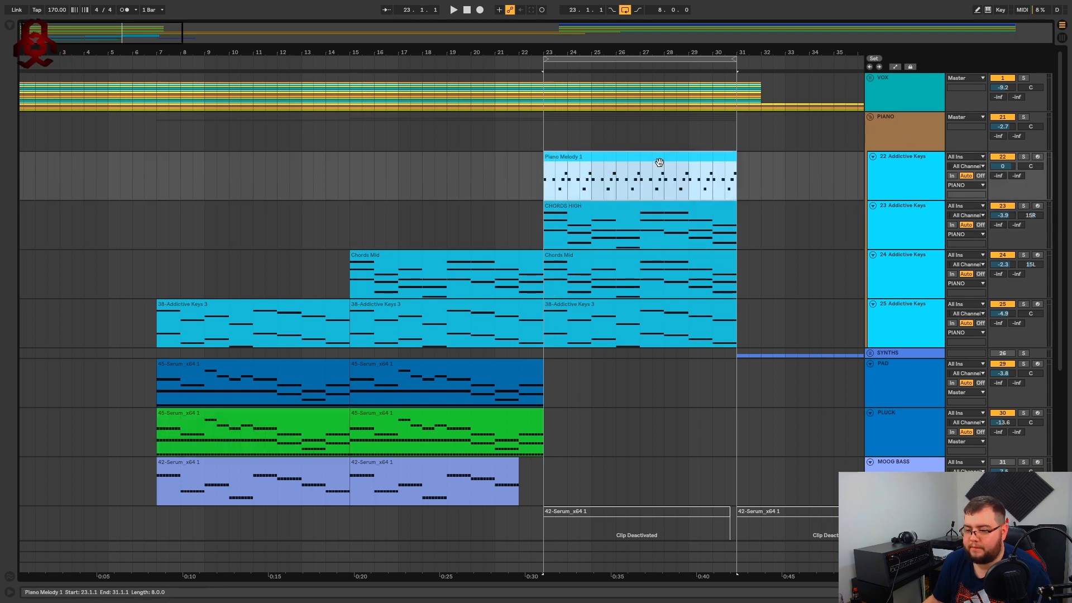
pyautogui.click(1024, 117)
pyautogui.press('space')
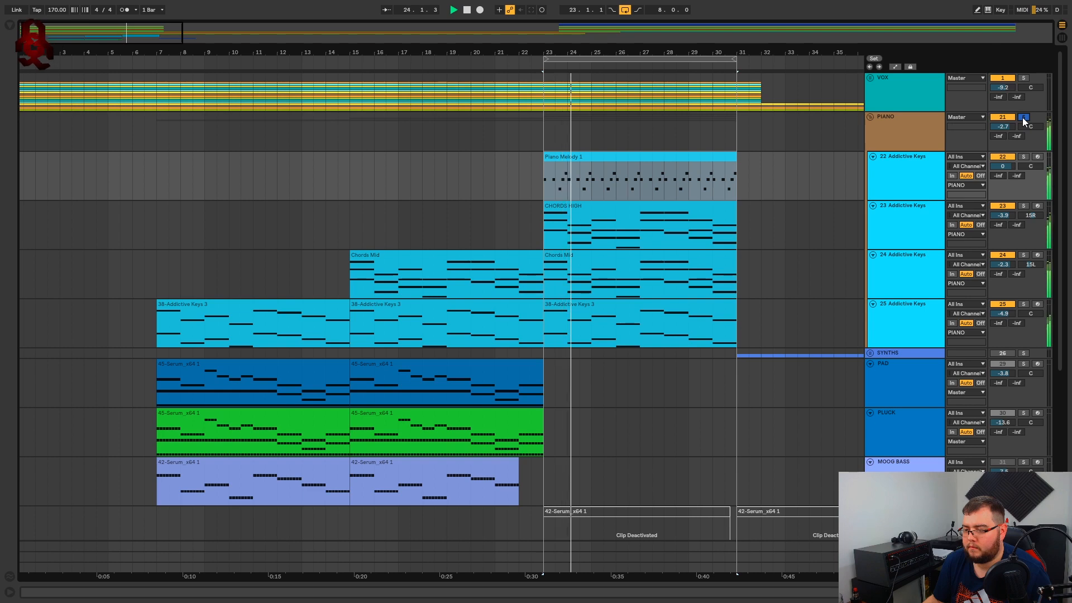
pyautogui.press('space')
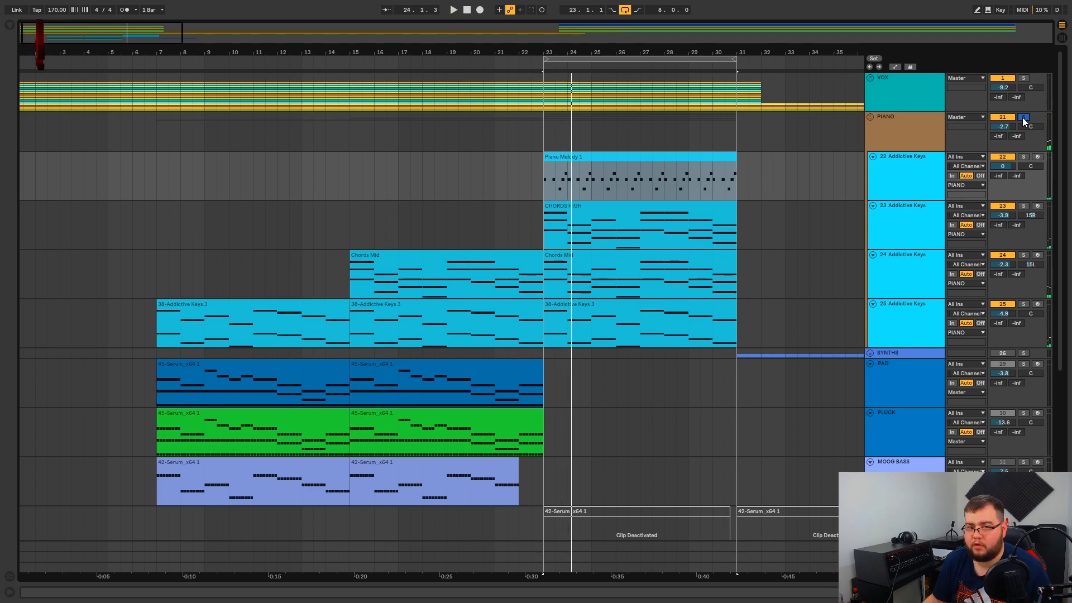
# Listen briefly to the unsoloed mix from the start of the first PLUCK clip at bar 7.
pyautogui.scroll(-3, 474, 352)
pyautogui.click(197, 355)
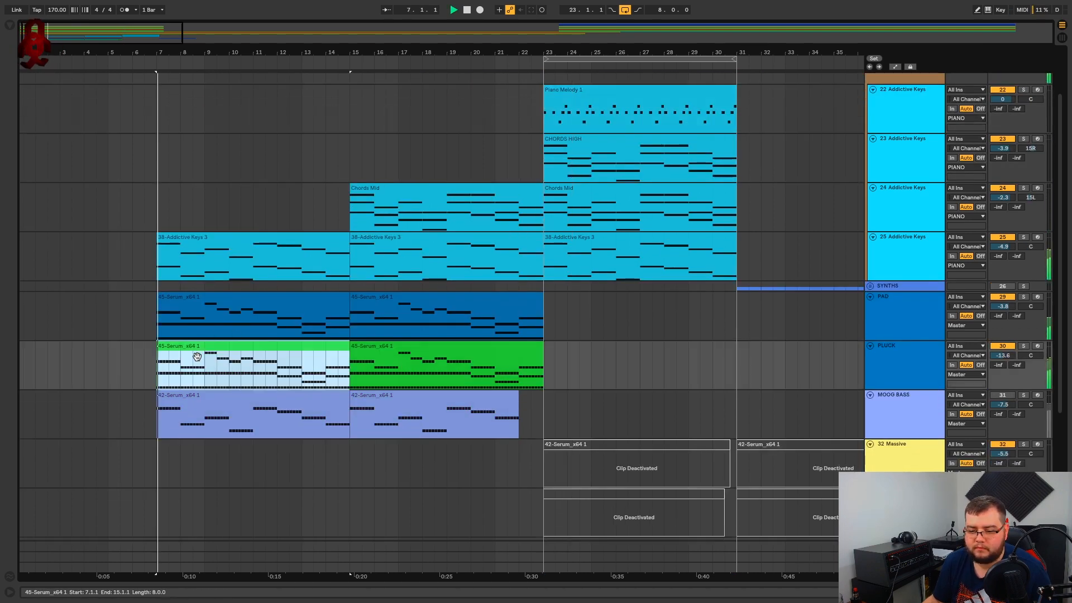
pyautogui.press('space')
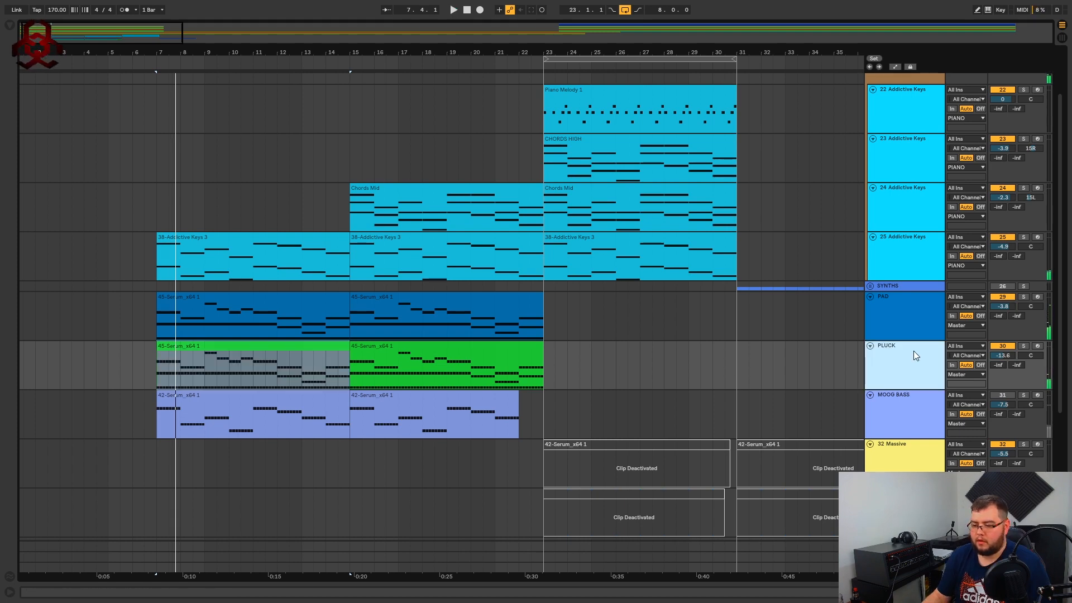
# Add FabFilter Pro-Q 2 after Serum on the PLUCK track and move its window clear of the clips.
pyautogui.click(384, 350)
pyautogui.doubleClick(894, 346)
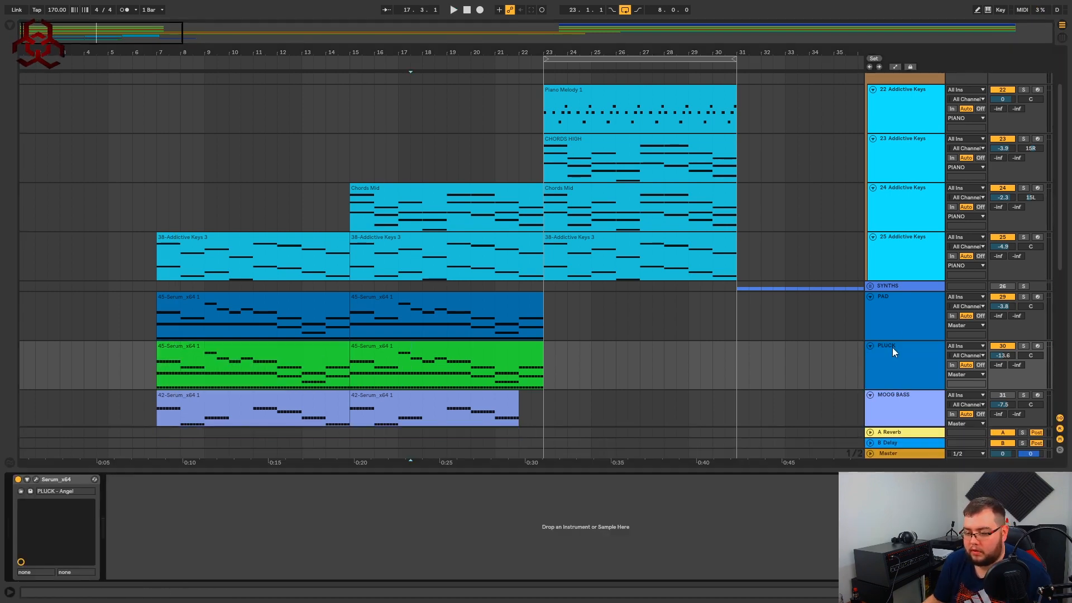
pyautogui.click(11, 26)
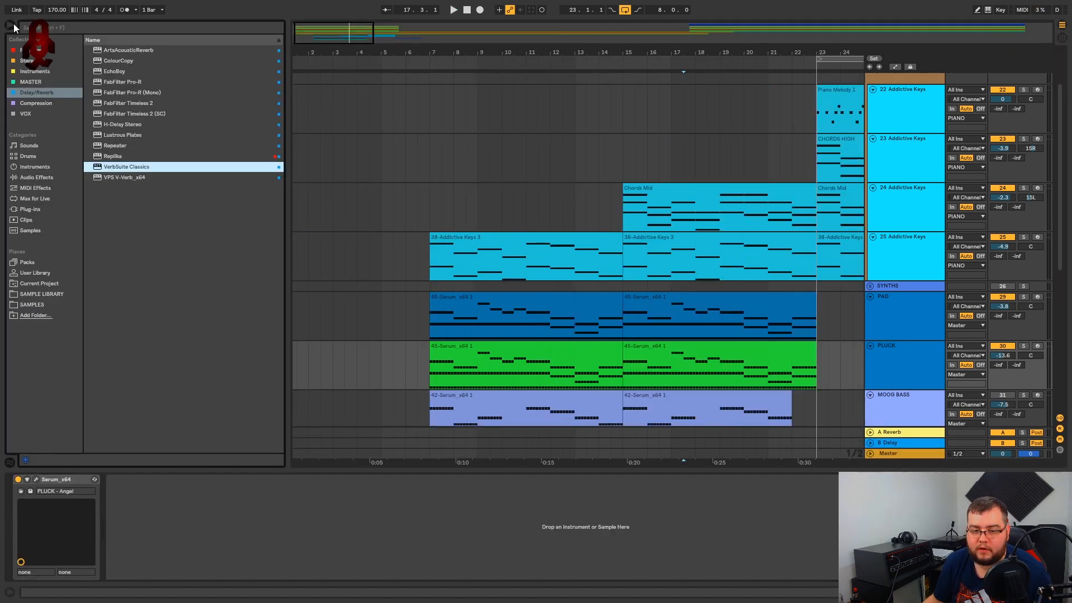
pyautogui.click(28, 49)
pyautogui.doubleClick(116, 103)
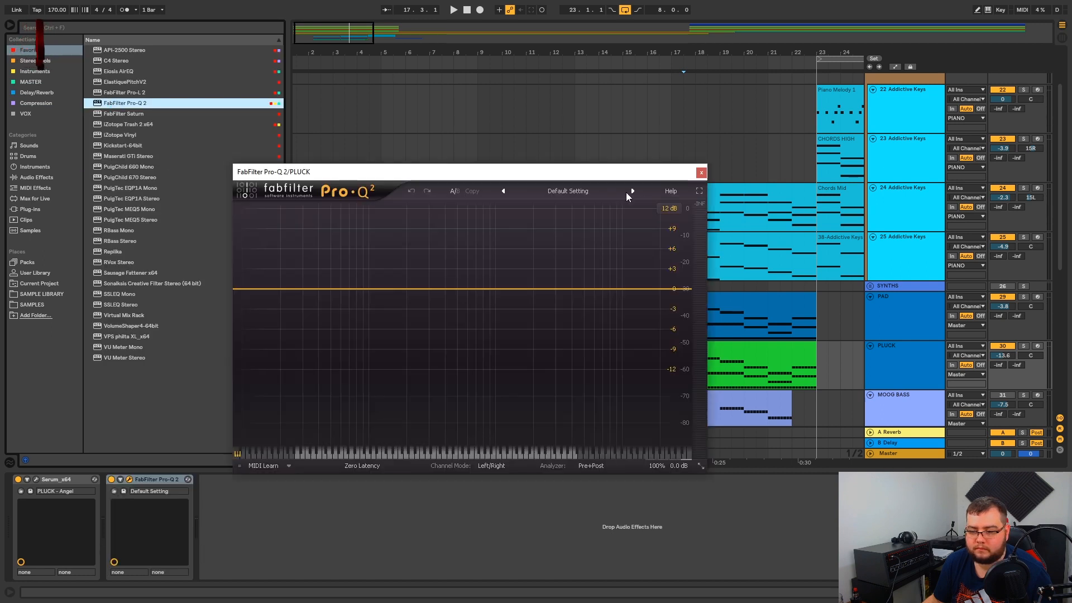
pyautogui.click(10, 25)
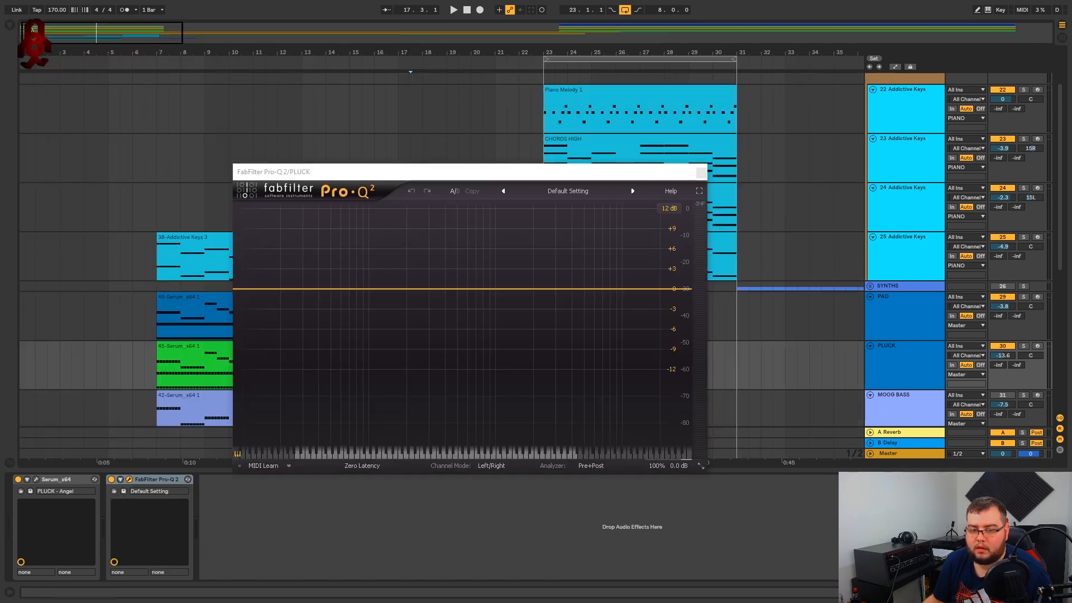
pyautogui.moveTo(579, 176); pyautogui.dragTo(653, 158)
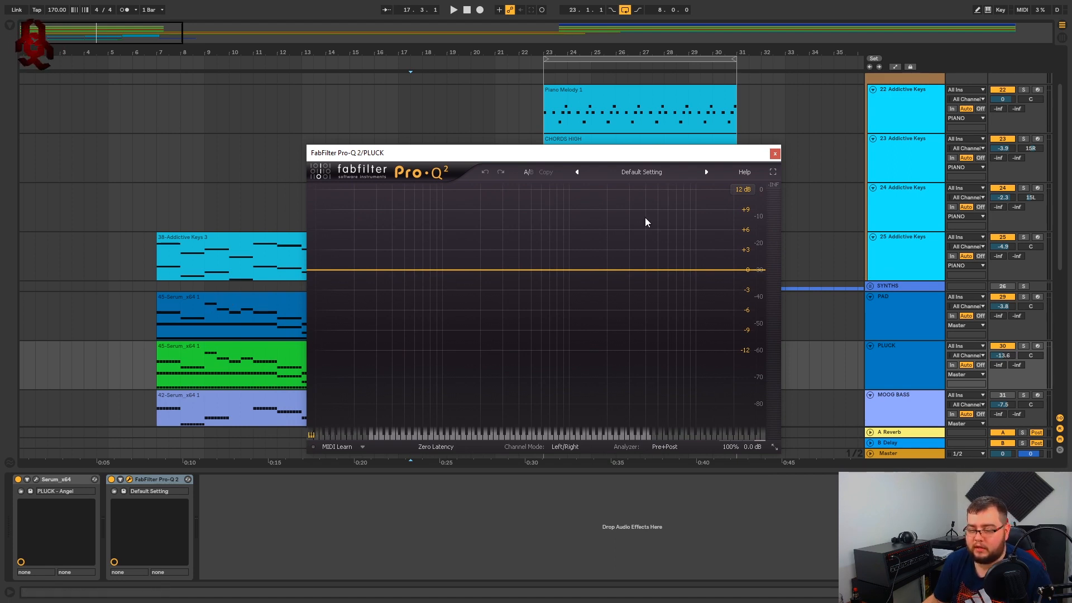
# Solo PLUCK and compare it with the PAD and 25 Addictive Keys tracks, watching the EQ's spectrum during playback.
pyautogui.click(1024, 350)
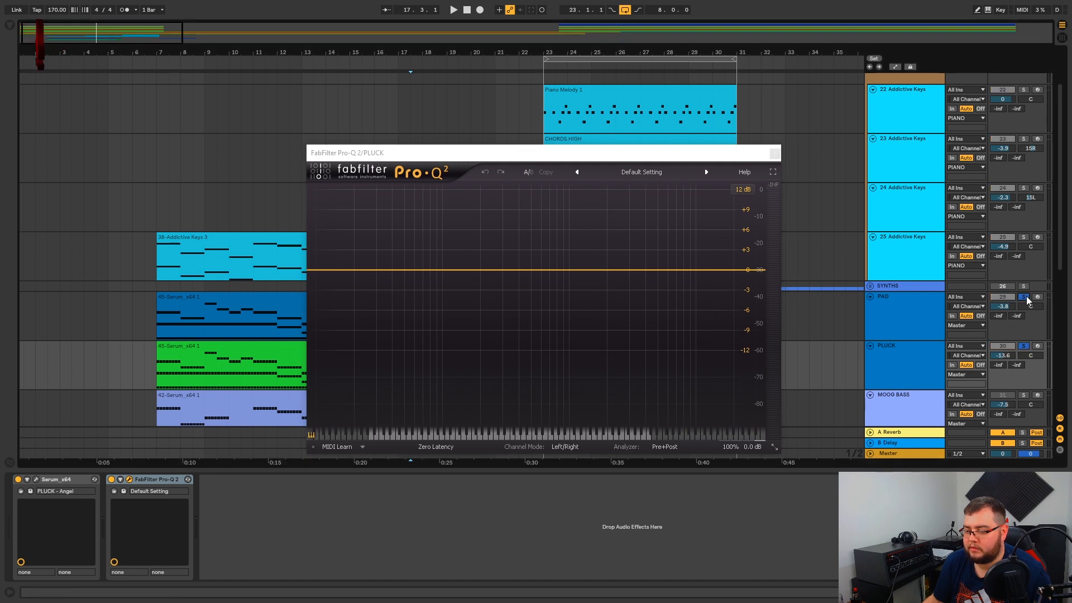
pyautogui.click(274, 340)
pyautogui.press('space')
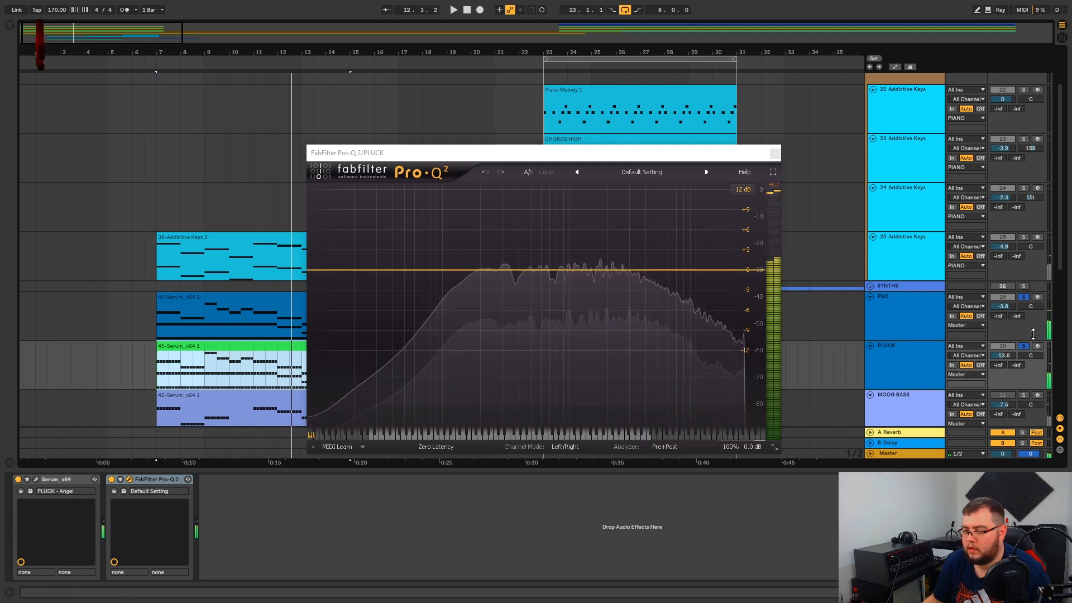
pyautogui.press('0')
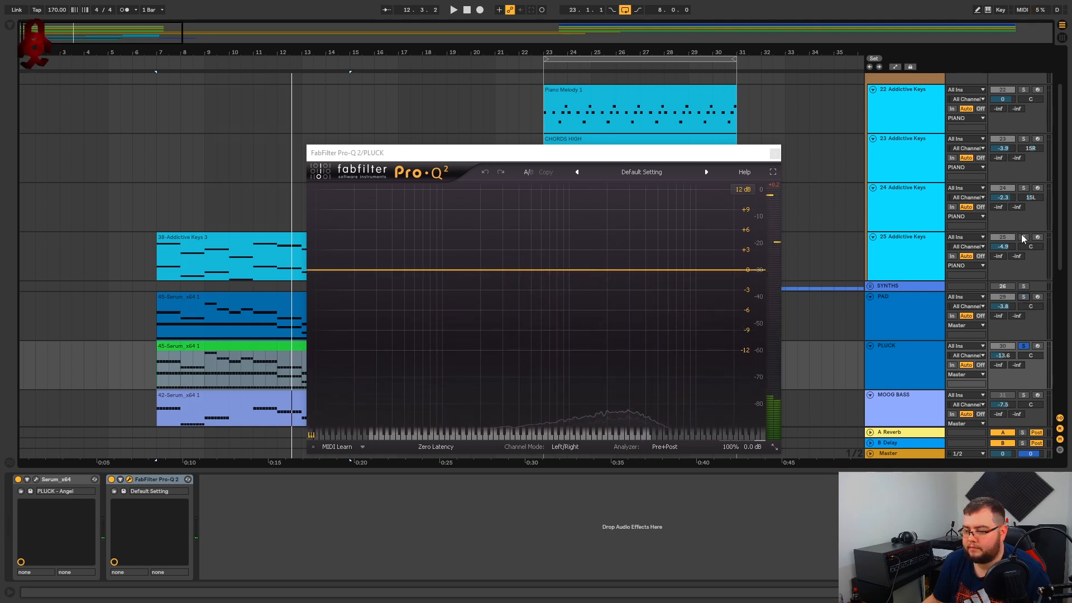
pyautogui.press('space')
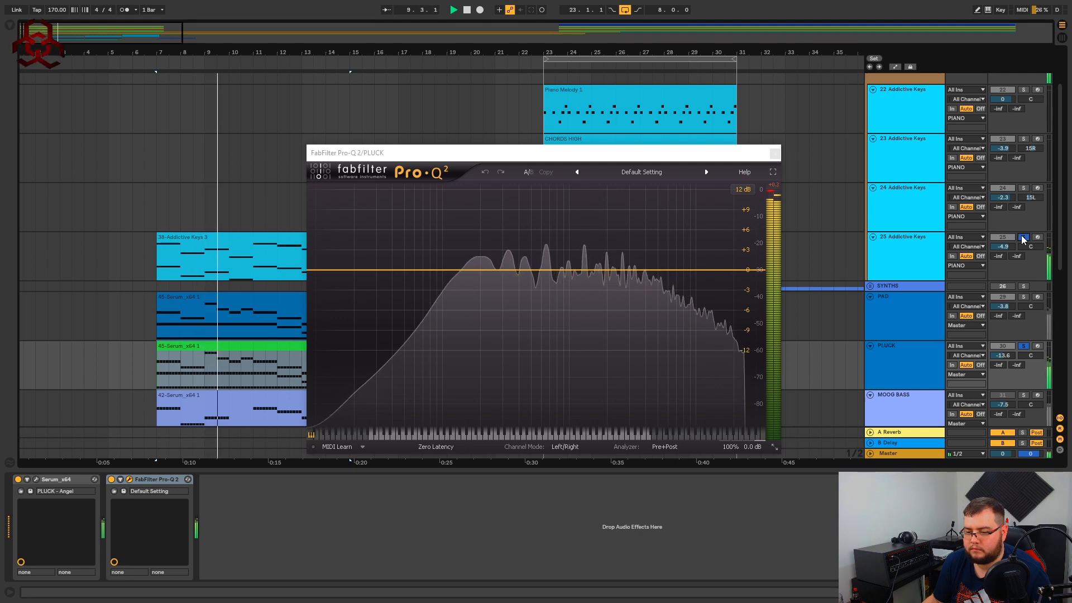
pyautogui.press('space')
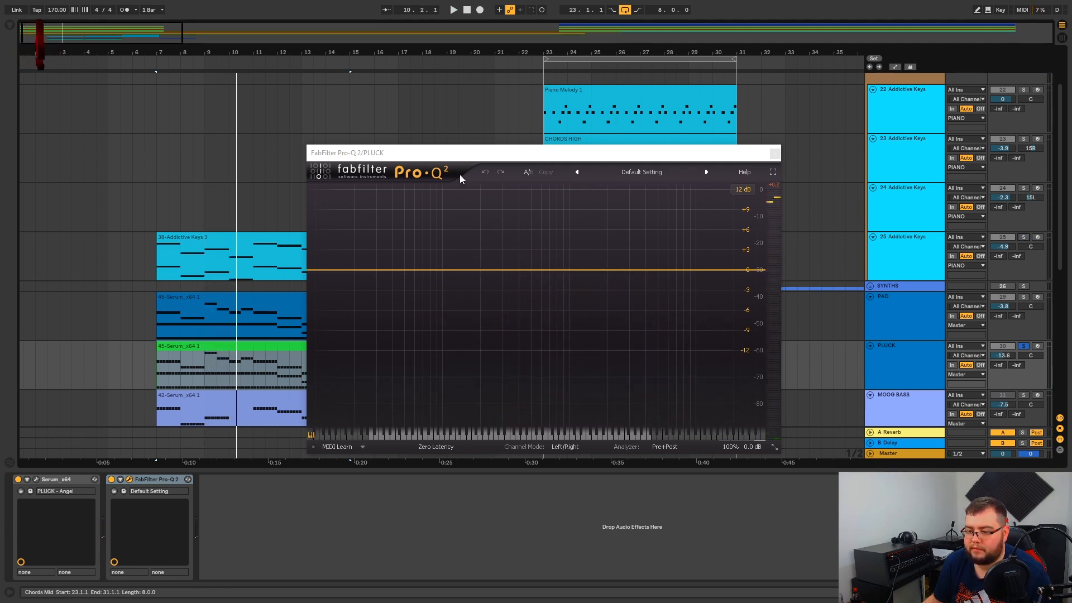
# Add an 18 dB/oct low-cut band at about 240 Hz to the PLUCK equalizer during playback.
pyautogui.press('space')
pyautogui.doubleClick(335, 271)
pyautogui.moveTo(335, 270); pyautogui.dragTo(507, 269)
pyautogui.click(412, 408)
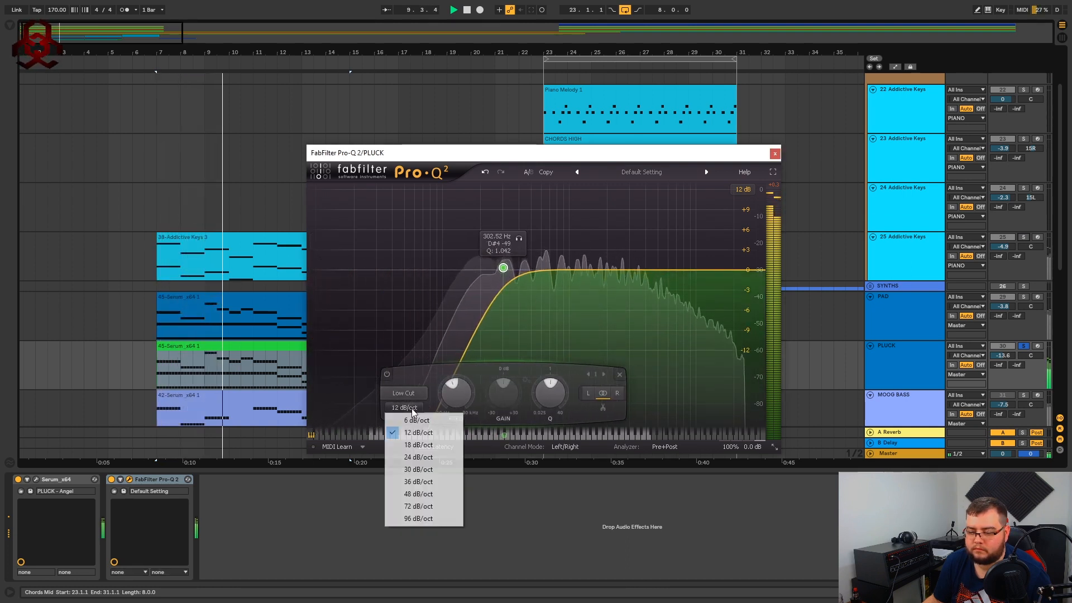
pyautogui.click(418, 445)
pyautogui.moveTo(504, 268); pyautogui.dragTo(490, 272)
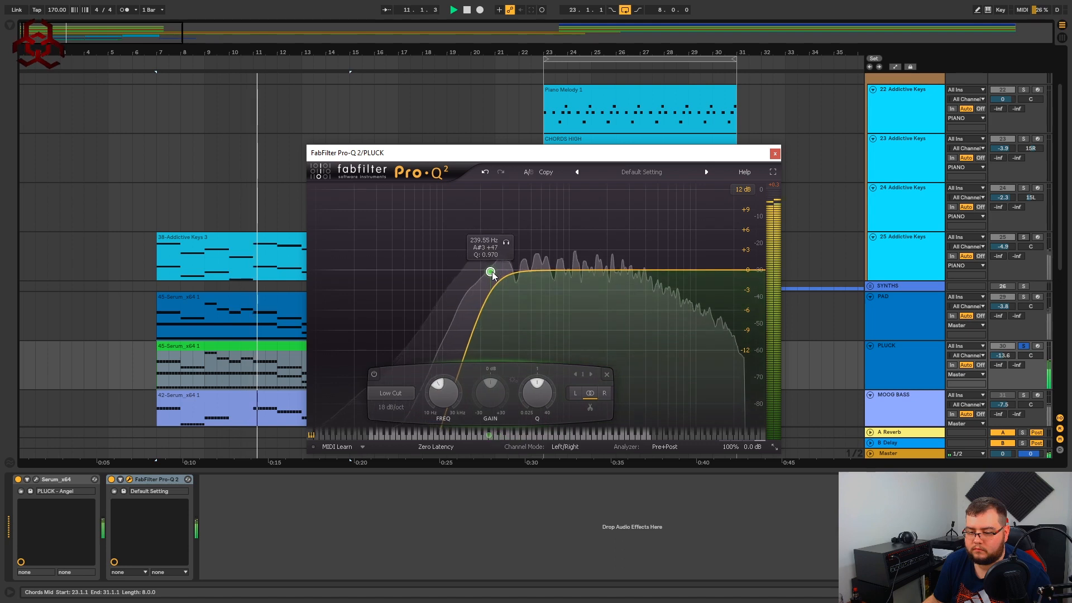
# Add a 12 dB/oct high-cut band and a +2 dB bell boost at about 3351 Hz to the PLUCK equalizer during playback.
pyautogui.press('space')
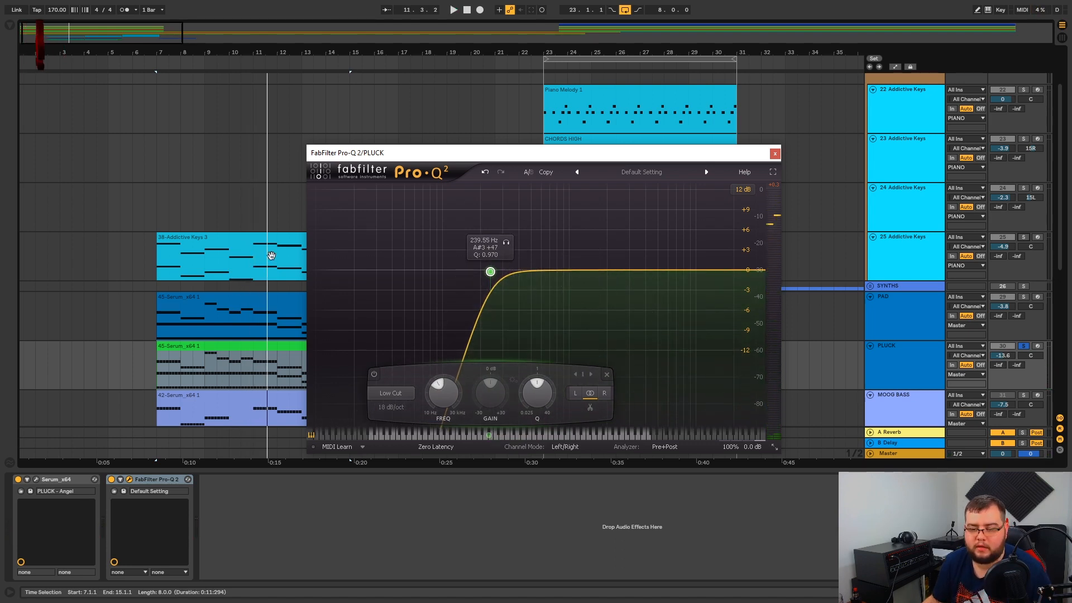
pyautogui.moveTo(564, 161); pyautogui.dragTo(540, 149)
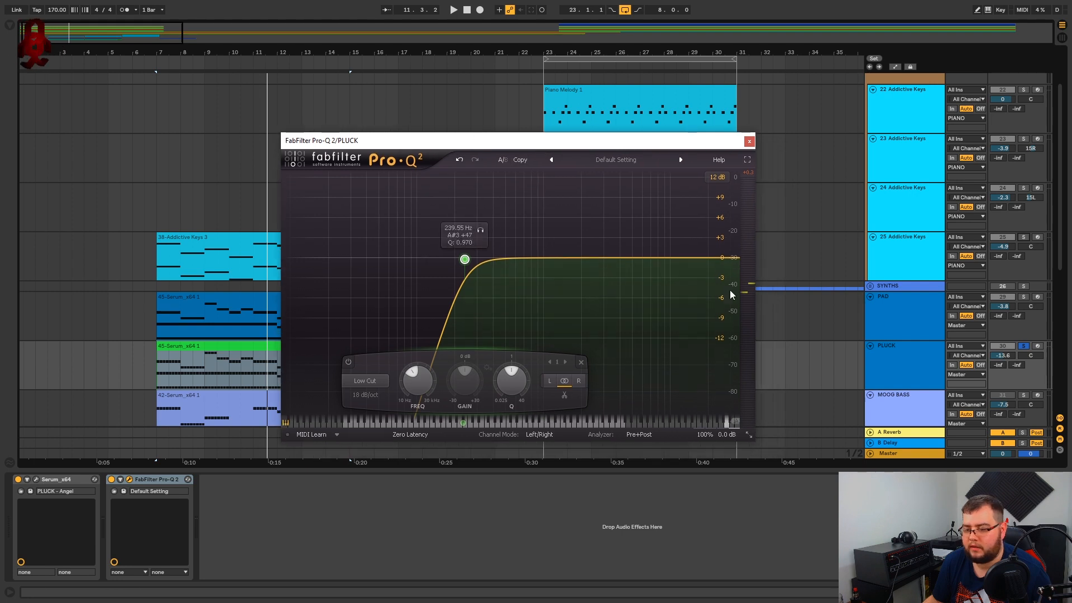
pyautogui.press('space')
pyautogui.click(714, 258)
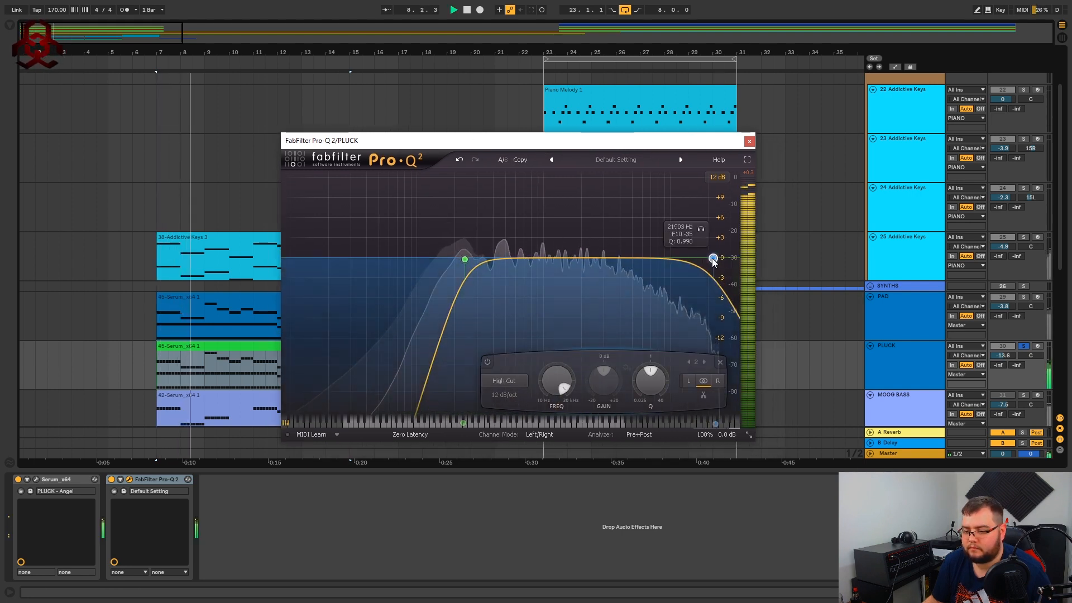
pyautogui.moveTo(714, 258); pyautogui.dragTo(611, 247)
pyautogui.doubleClick(610, 246)
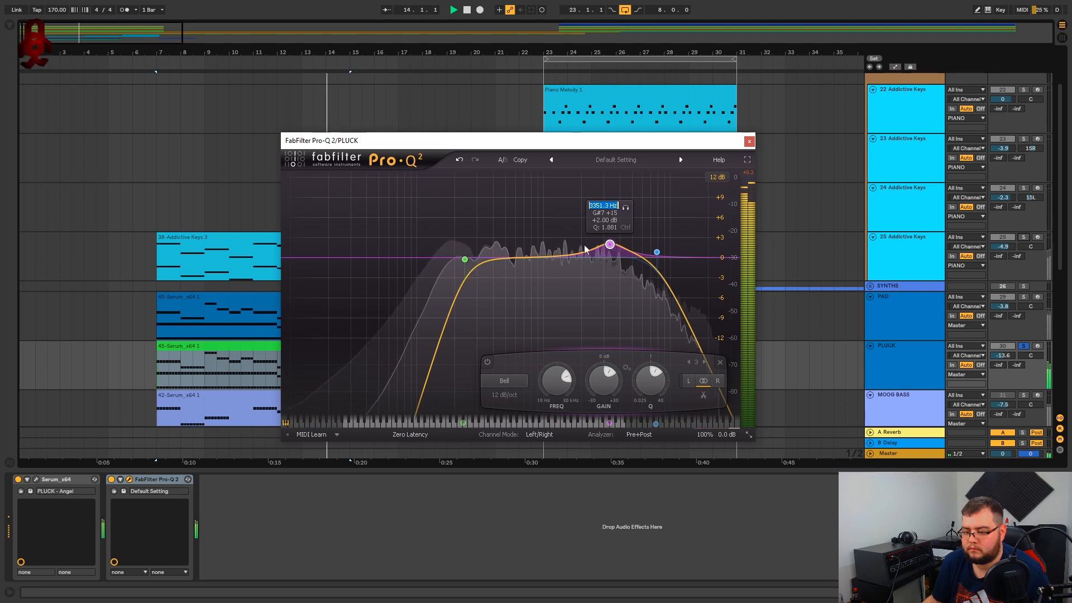
# Add a bell cut of about 2 dB between the low-cut and high boost, shift the low-cut slightly higher and close the equalizer.
pyautogui.moveTo(513, 257); pyautogui.dragTo(540, 272)
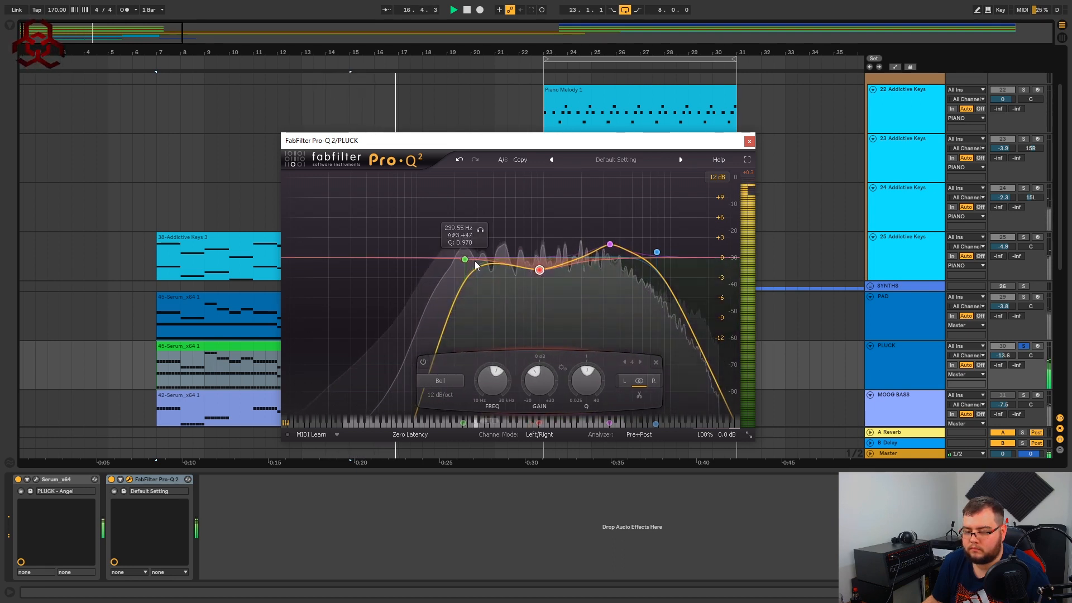
pyautogui.moveTo(465, 259); pyautogui.dragTo(476, 263)
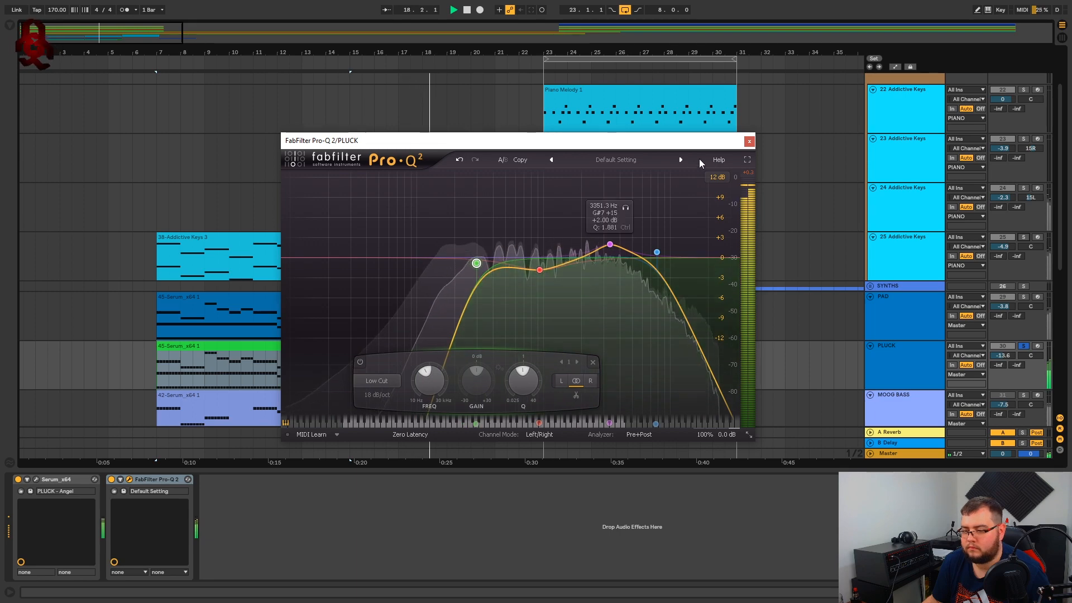
pyautogui.press('space')
pyautogui.click(749, 141)
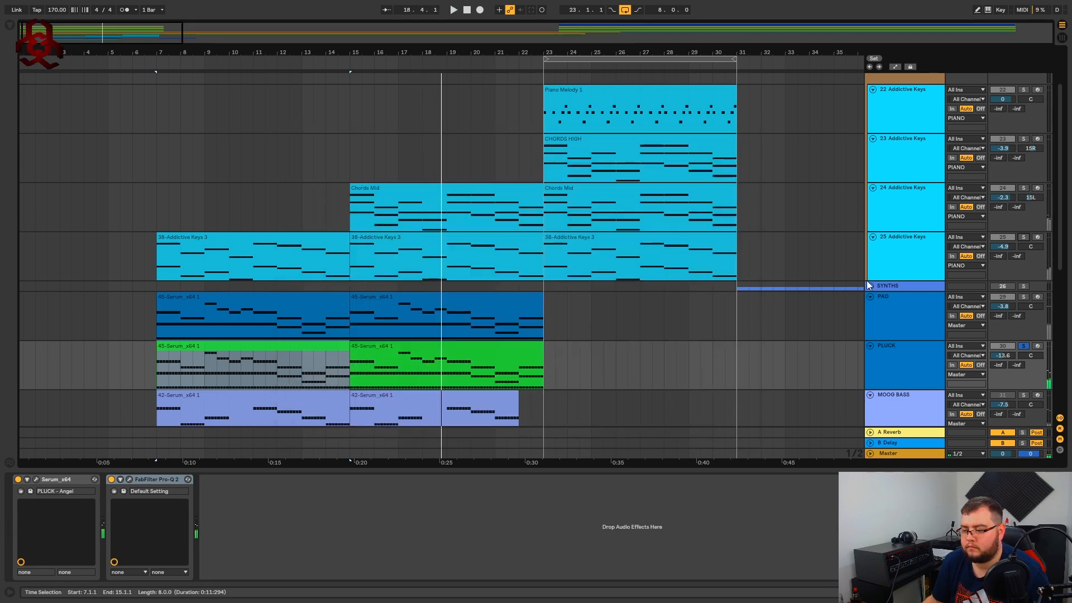
# Unsolo PLUCK and raise its track volume to -10.5 dB while listening to the full mix.
pyautogui.click(1023, 346)
pyautogui.press('space')
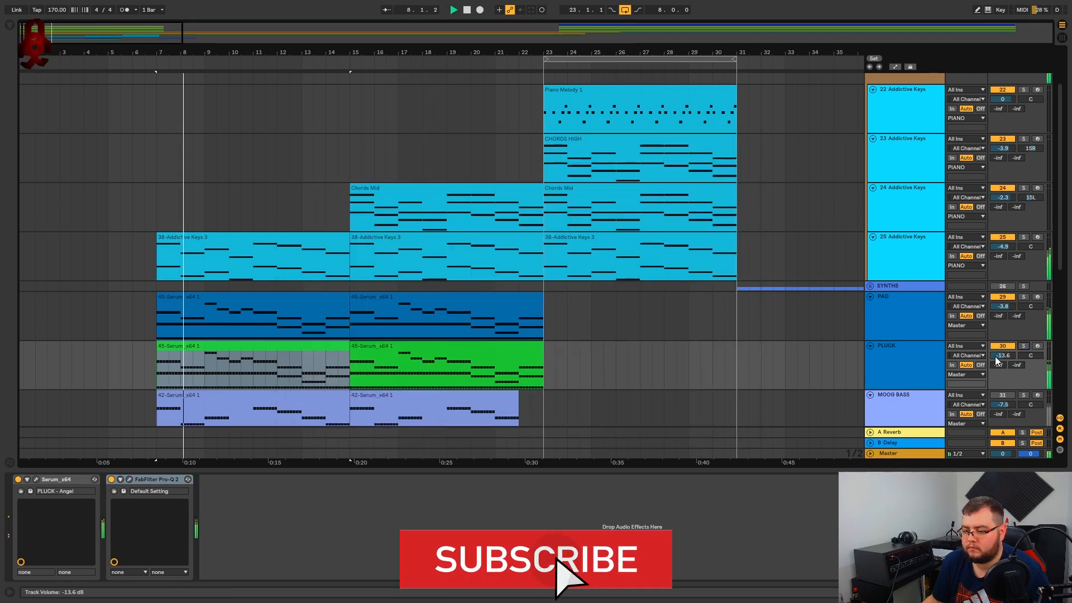
pyautogui.moveTo(997, 357); pyautogui.dragTo(998, 354)
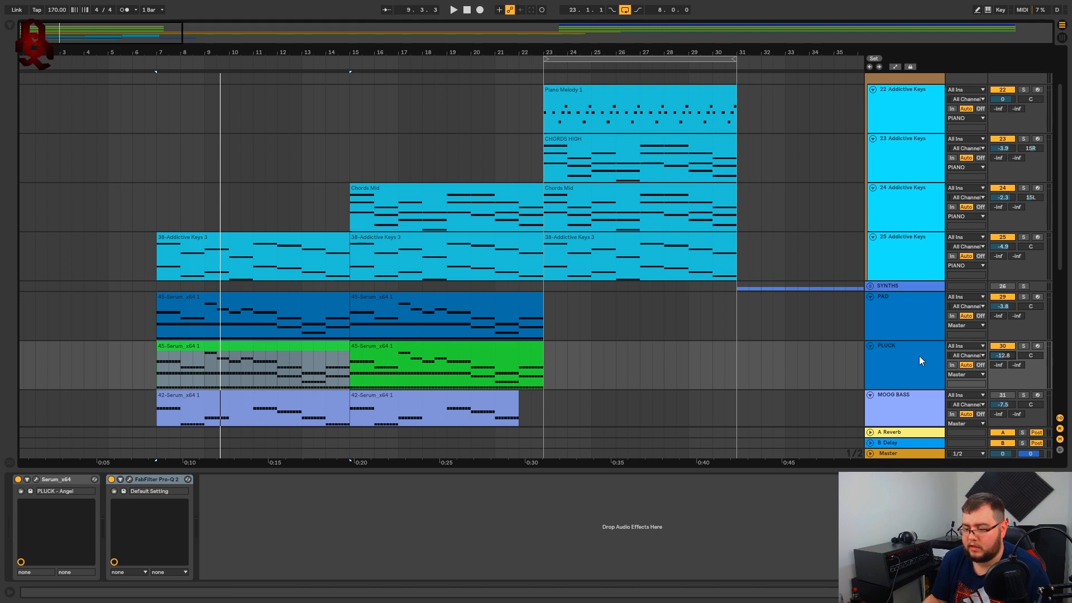
pyautogui.press('space')
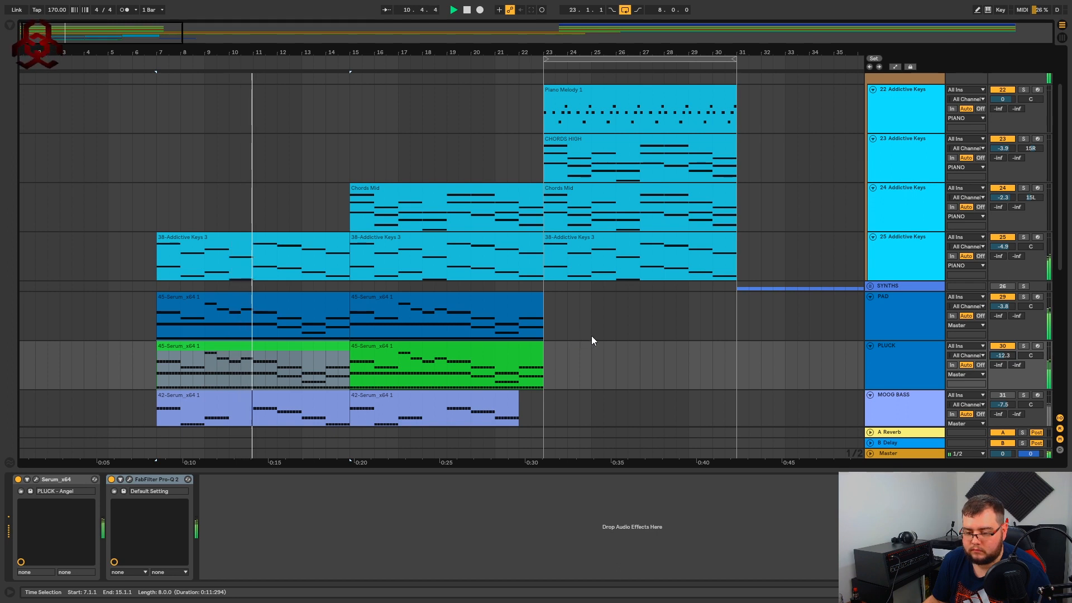
pyautogui.moveTo(1009, 357); pyautogui.dragTo(1008, 355)
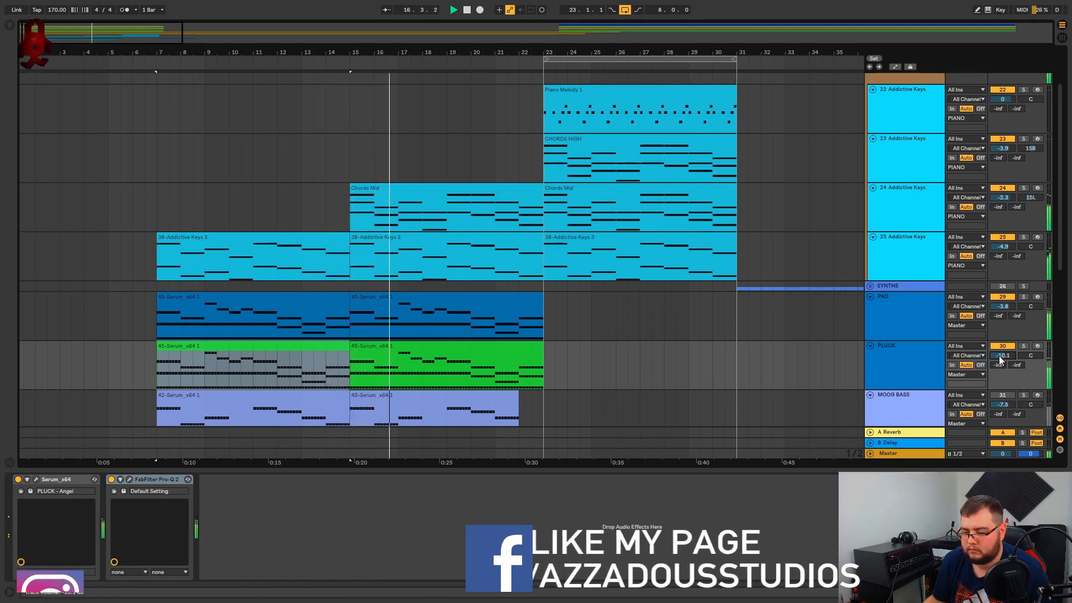
pyautogui.moveTo(1005, 356); pyautogui.dragTo(1006, 352)
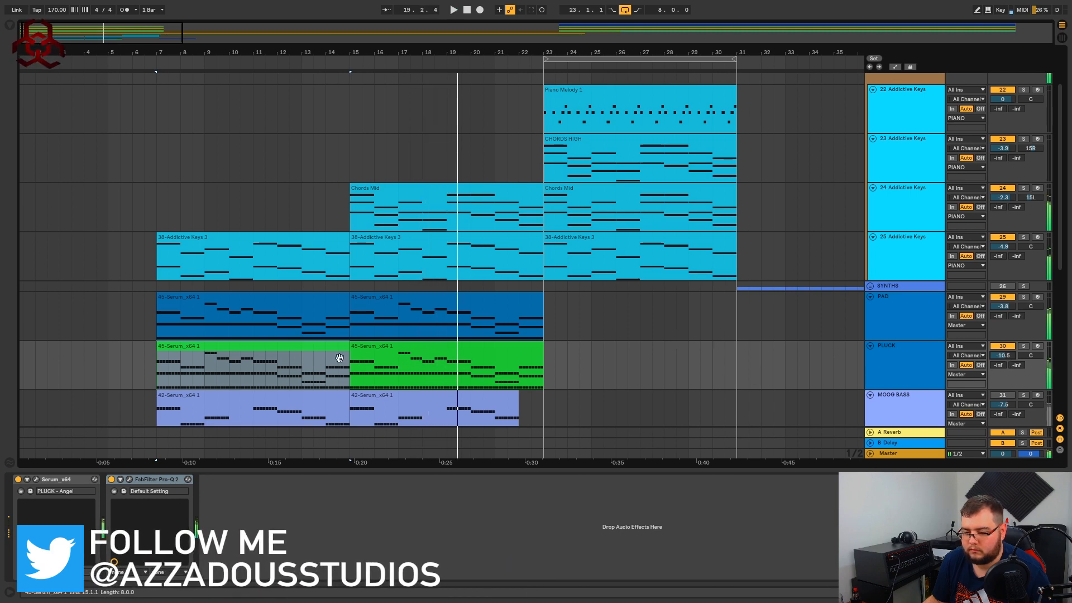
# Add Sonalksis Creative Filter Stereo after Pro-Q 2 on the PLUCK track and move its window clear of the early clips.
pyautogui.scroll(-2, 926, 319)
pyautogui.click(920, 304)
pyautogui.click(9, 25)
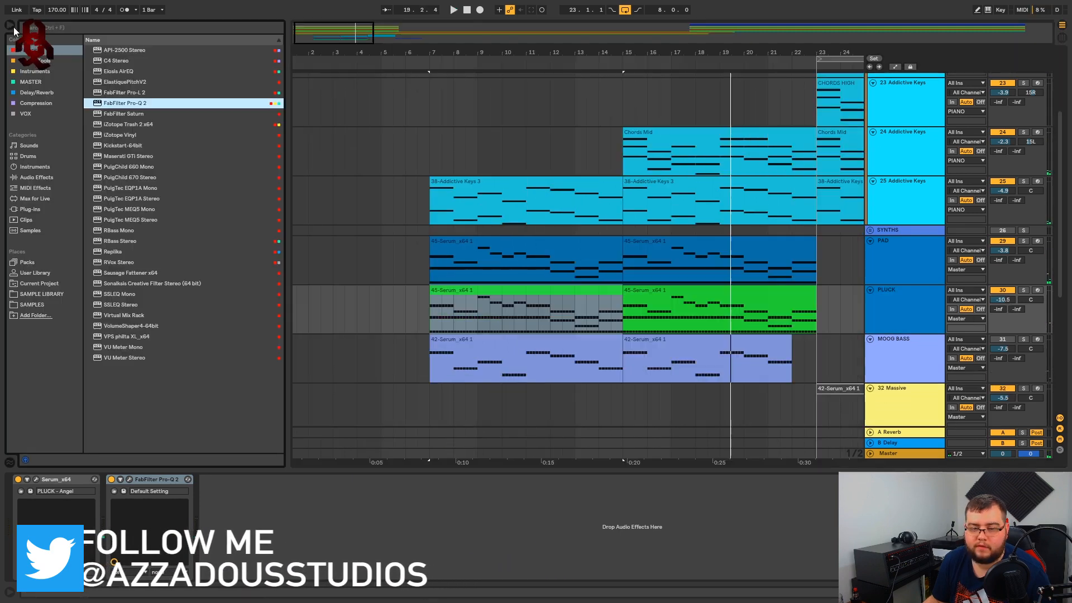
pyautogui.doubleClick(126, 284)
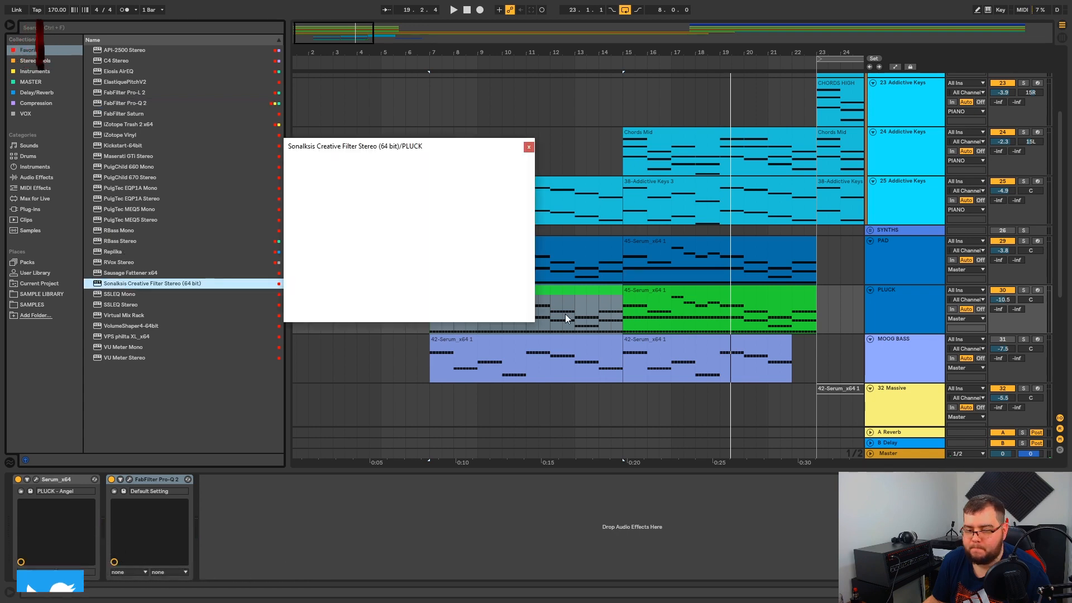
pyautogui.click(9, 24)
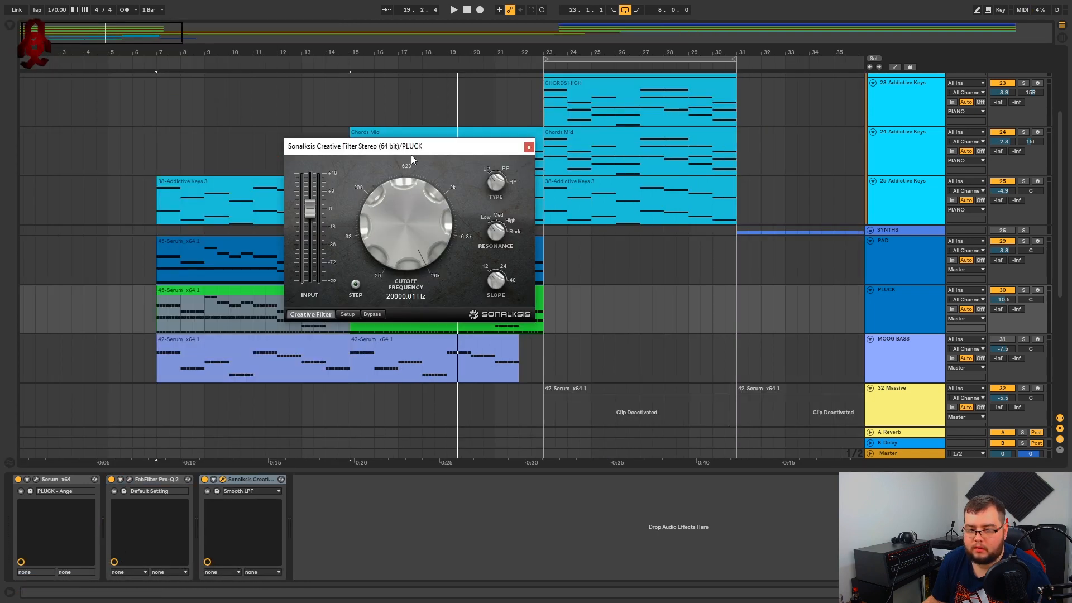
pyautogui.moveTo(471, 154); pyautogui.dragTo(618, 153)
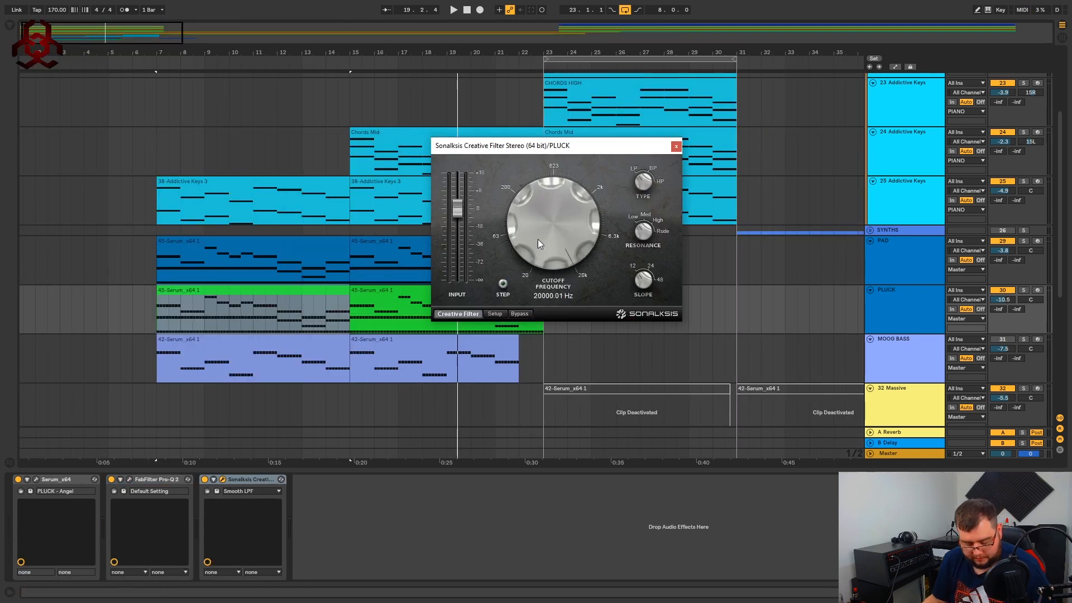
# Show track automation and display the Creative Filter's Frequency envelope on the PLUCK track.
pyautogui.press('a')
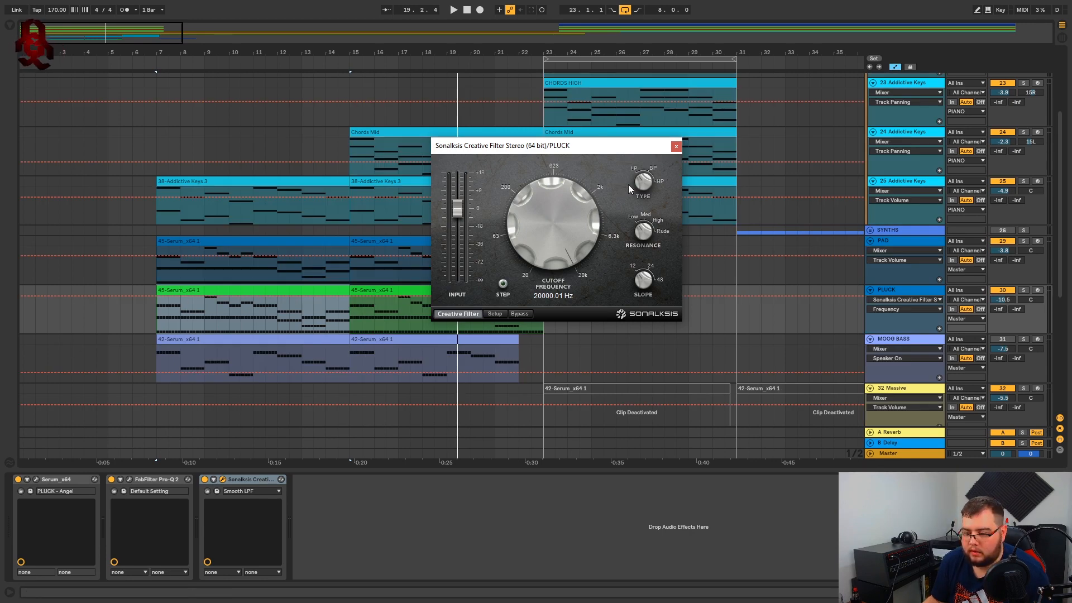
pyautogui.click(644, 182)
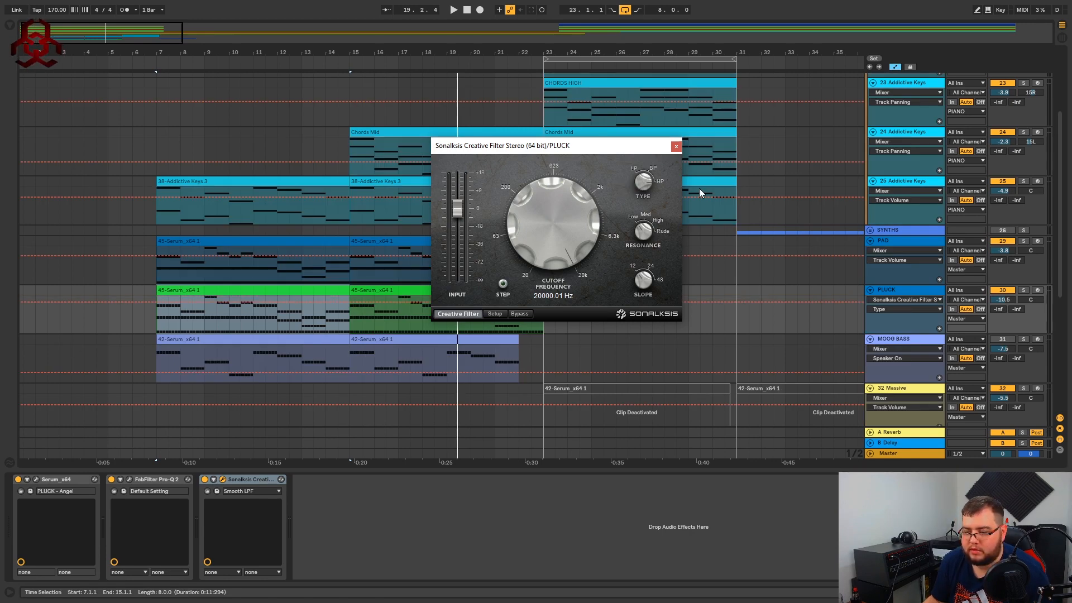
pyautogui.click(551, 266)
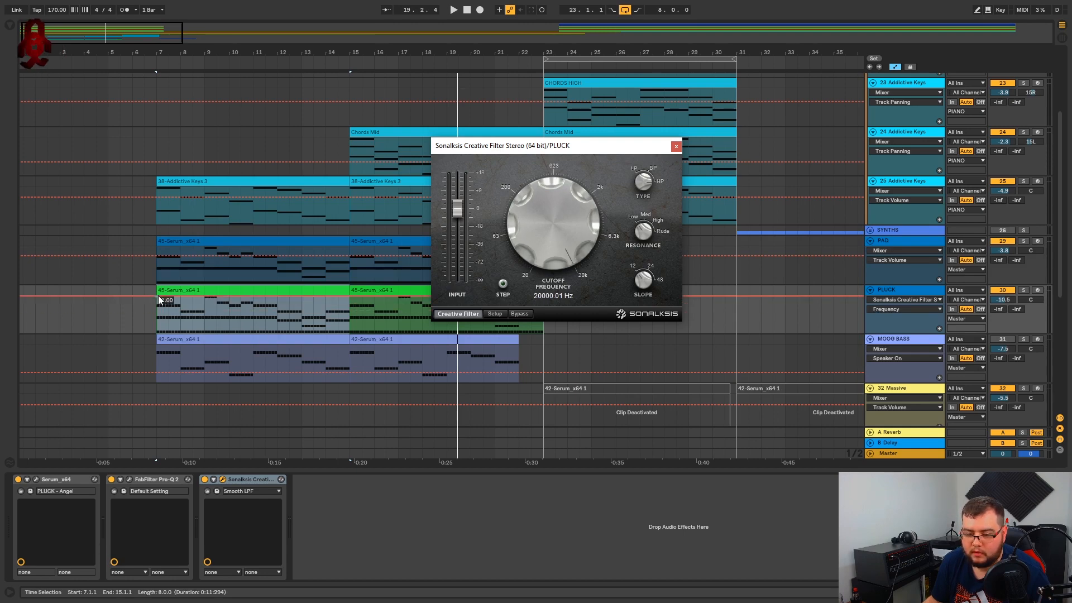
# Try lowering the PLUCK filter's frequency envelope to 0.38 and listen to it soloed from bar 7.
pyautogui.moveTo(161, 300); pyautogui.dragTo(160, 318)
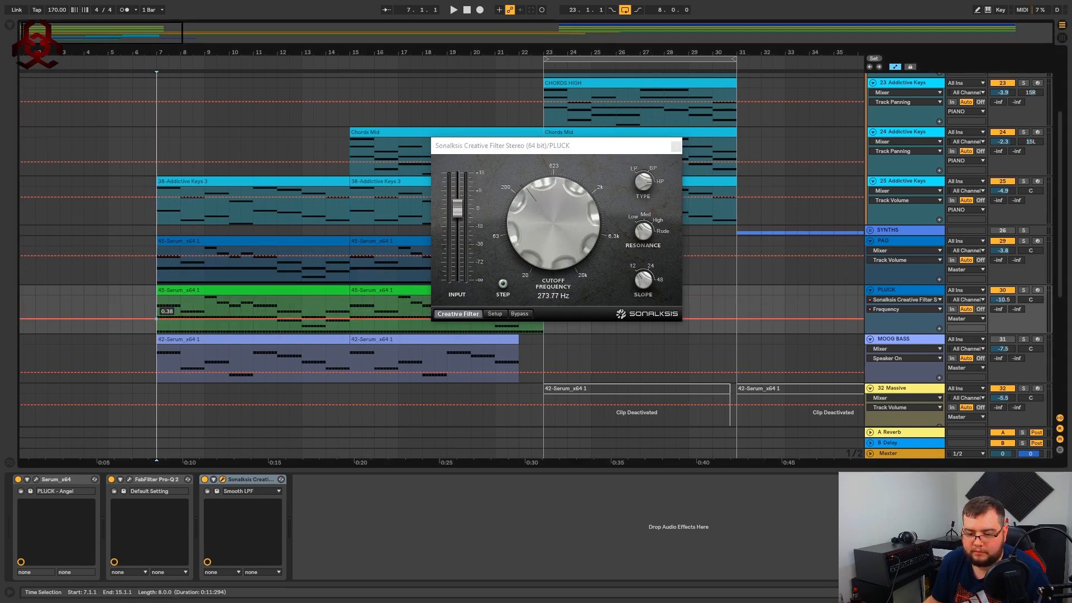
pyautogui.press('space')
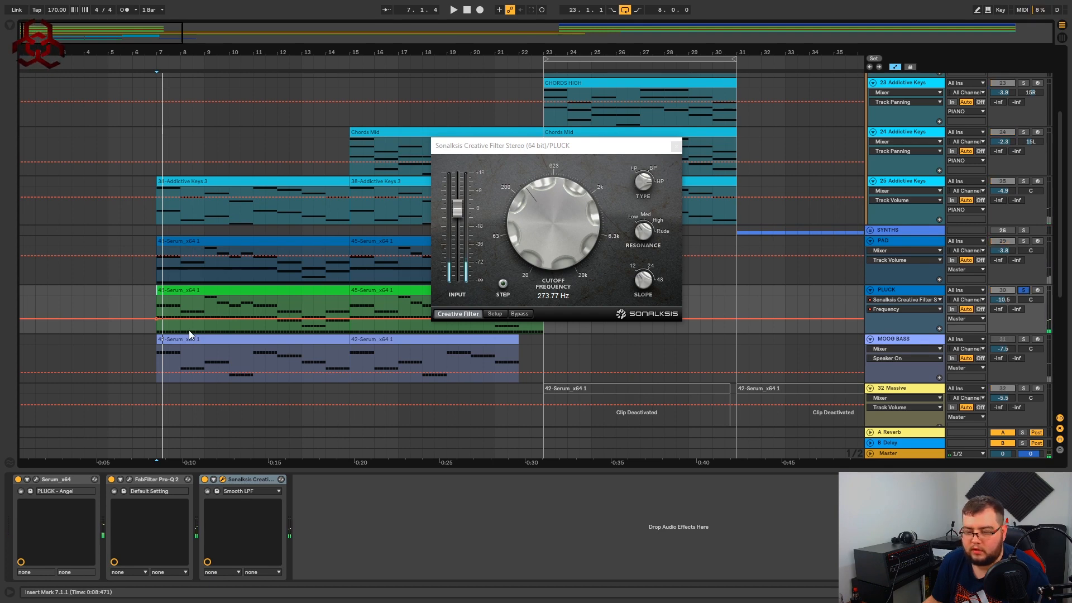
pyautogui.press('space')
# Automate the PLUCK filter frequency to fall from 1.00 at bar 7 to about 2738 Hz at bar 11, and preview it.
pyautogui.moveTo(158, 325); pyautogui.dragTo(168, 296)
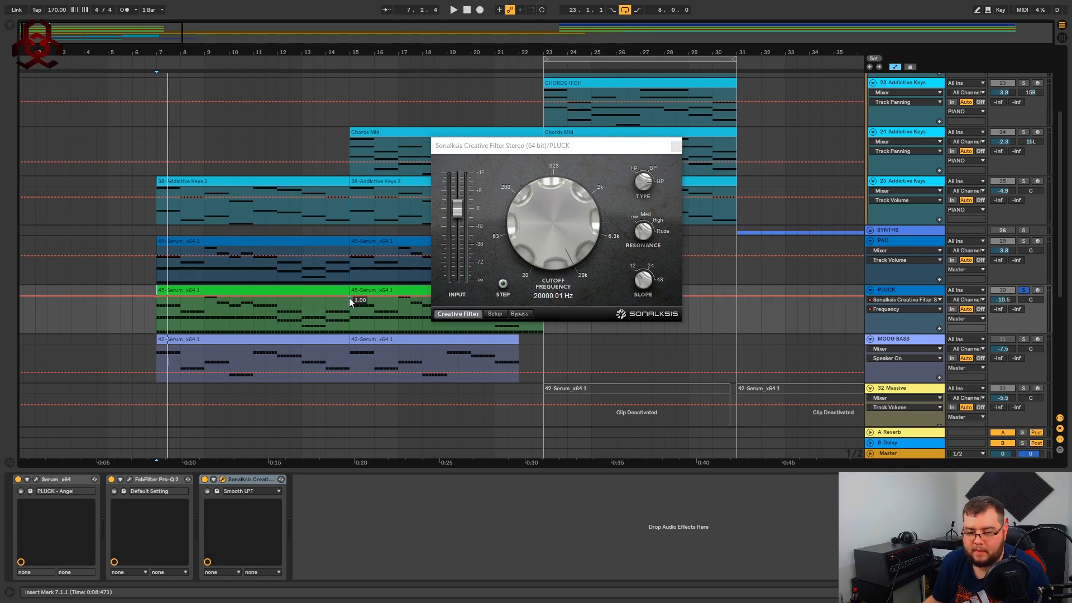
pyautogui.moveTo(265, 296)
pyautogui.mouseDown()
pyautogui.moveTo(265, 308)
pyautogui.moveTo(249, 308)
pyautogui.mouseUp()
pyautogui.press('space')
pyautogui.click(249, 317)
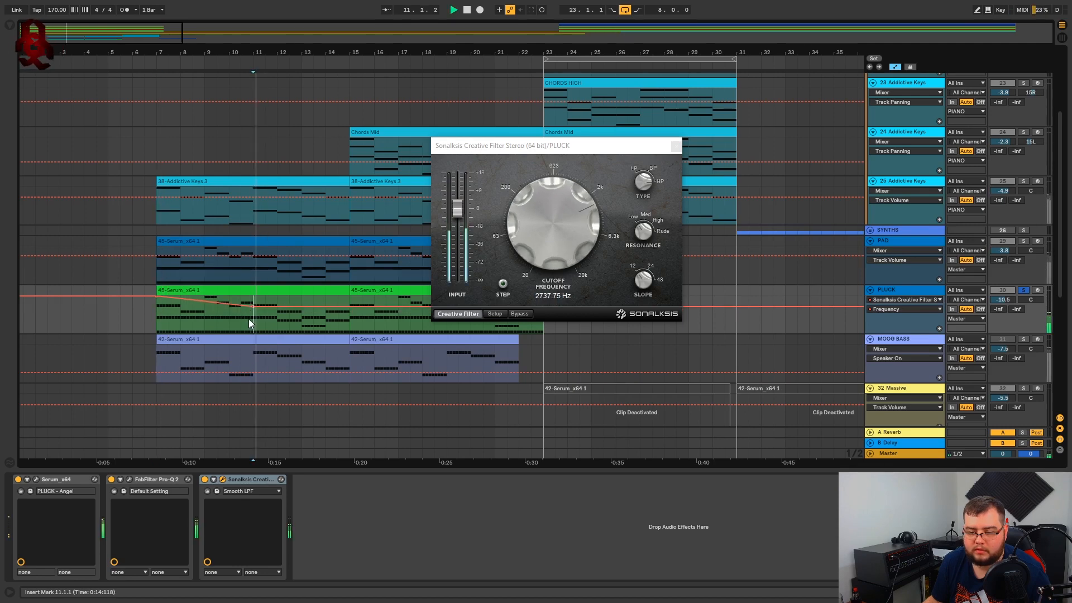
# Extend the PLUCK filter sweep down to 0.00 at bar 15 and bend the ramp after bar 11 into a curve.
pyautogui.moveTo(349, 306); pyautogui.dragTo(349, 333)
pyautogui.click(338, 319)
pyautogui.press('space')
pyautogui.press('space')
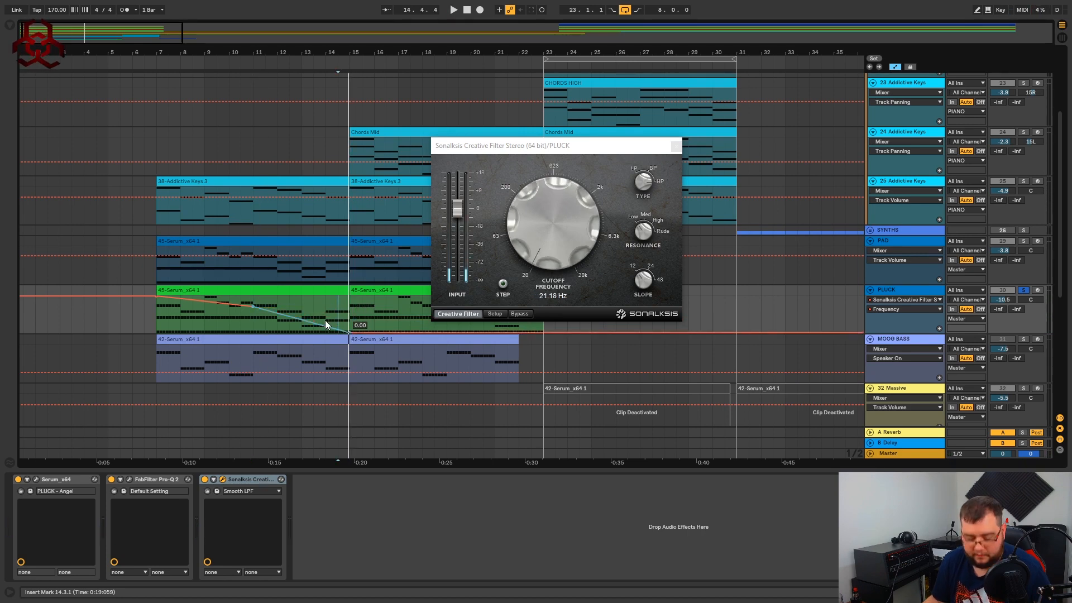
pyautogui.moveTo(318, 327); pyautogui.dragTo(318, 322)
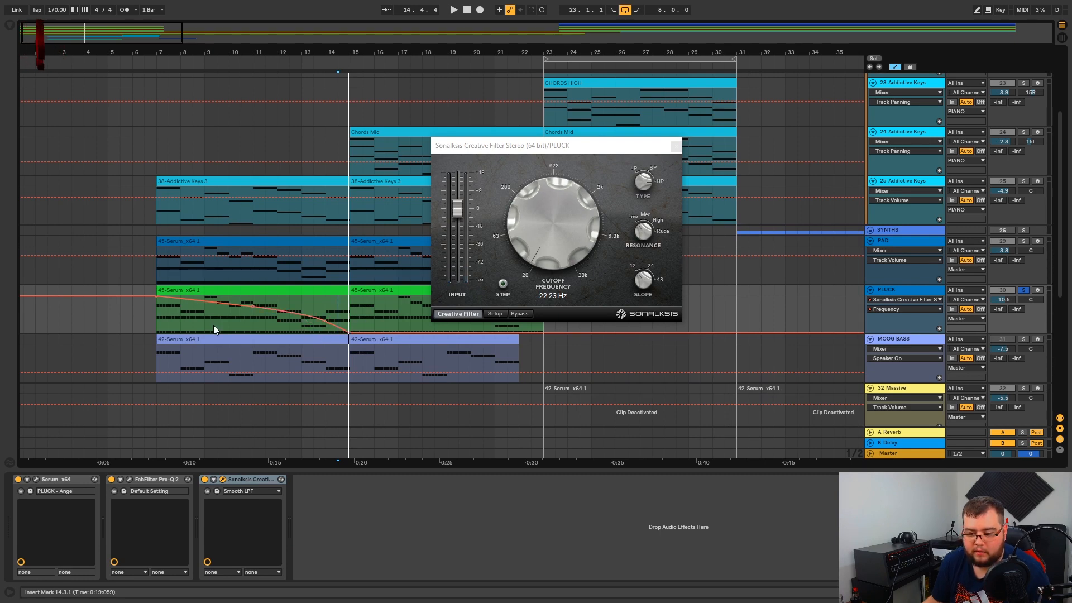
# Listen to the PLUCK filter sweep in the full mix from bar 7, close the filter window and replay from bar 13.
pyautogui.click(156, 322)
pyautogui.press('space')
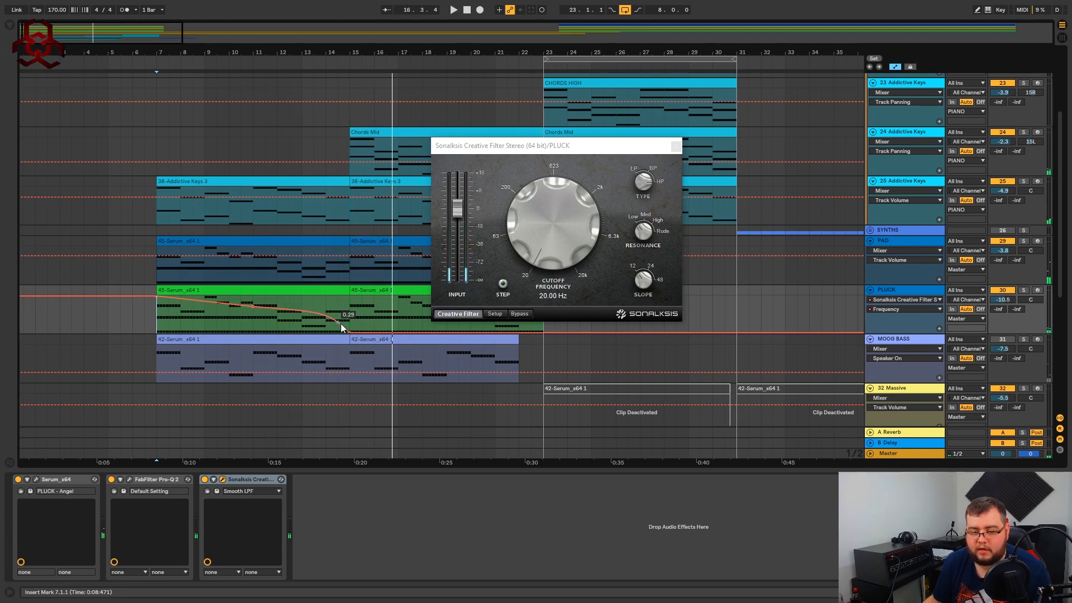
pyautogui.click(675, 147)
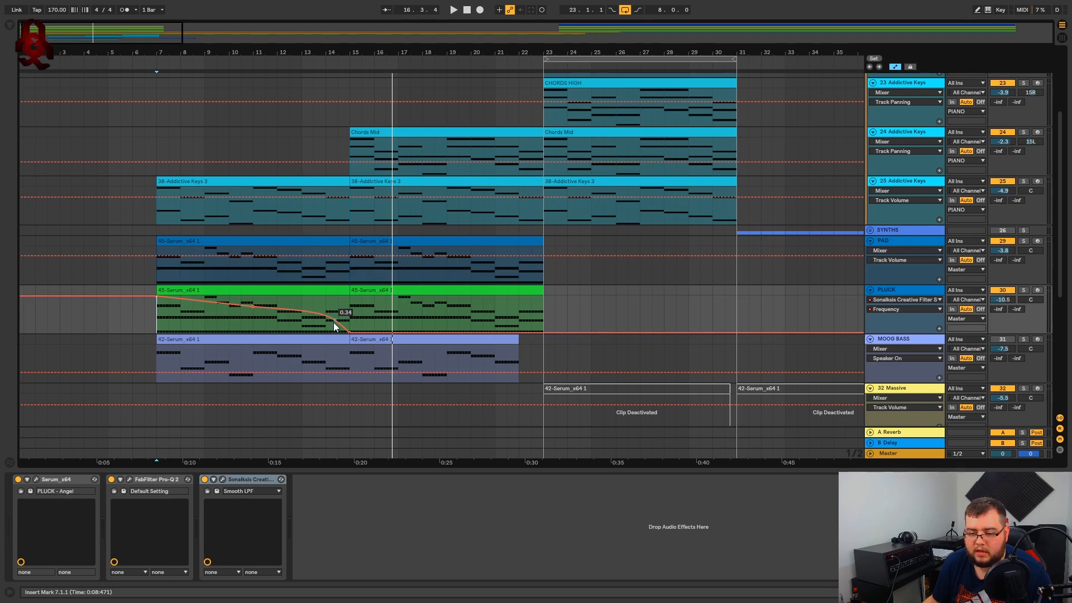
pyautogui.press('space')
pyautogui.click(306, 321)
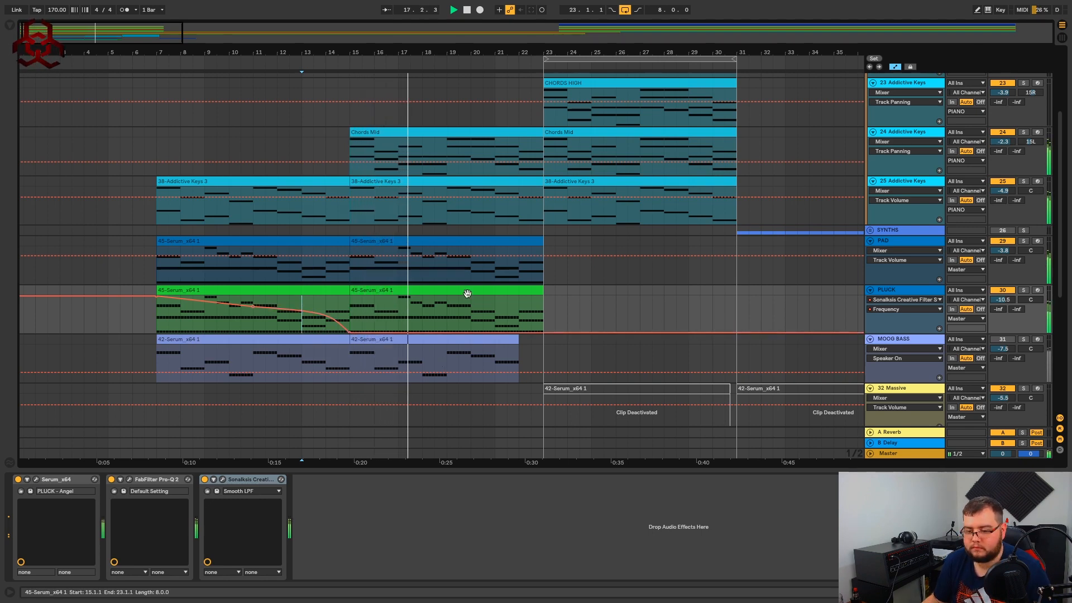
# Hide the automation and pan 24 Addictive Keys to 20L and 23 Addictive Keys to 20R during playback.
pyautogui.scroll(2, 636, 315)
pyautogui.press('a')
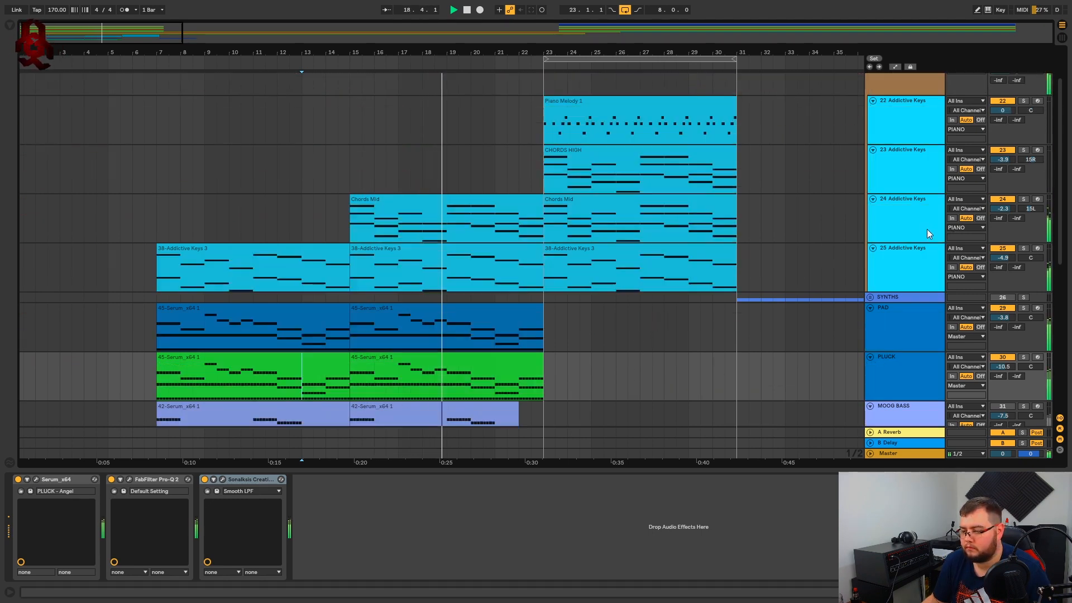
pyautogui.moveTo(1033, 209); pyautogui.dragTo(1033, 213)
pyautogui.moveTo(1034, 177); pyautogui.dragTo(1034, 173)
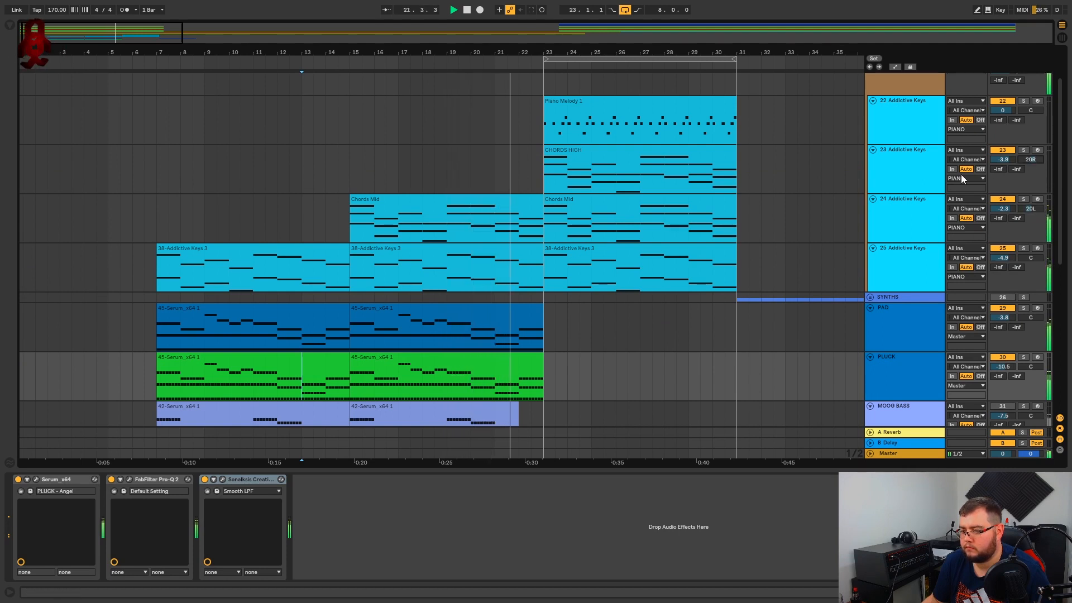
pyautogui.scroll(1, 961, 174)
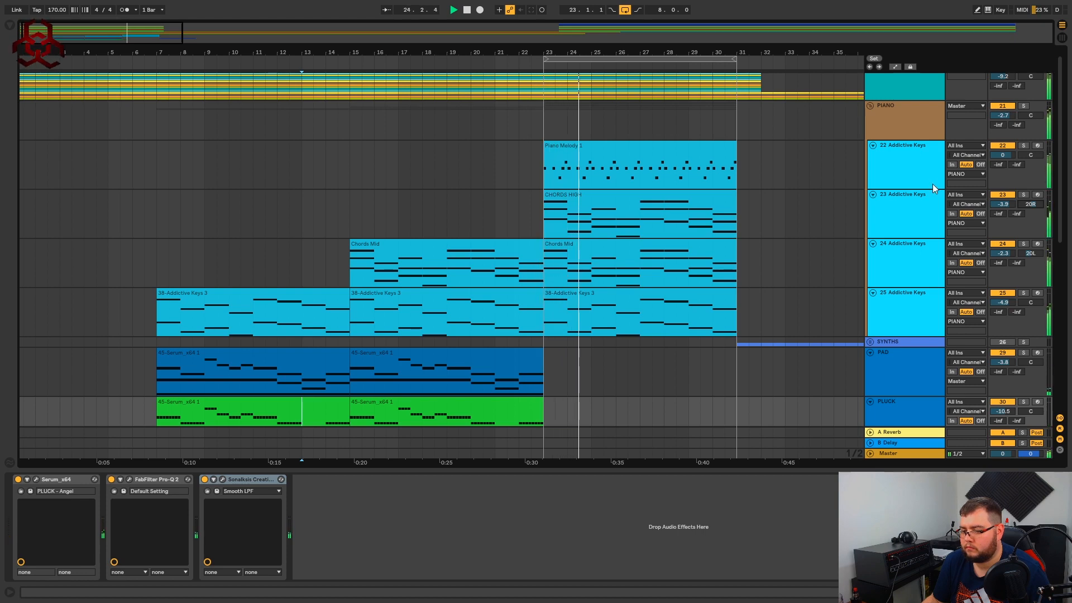
pyautogui.scroll(-1, 259, 229)
pyautogui.scroll(-2, 254, 236)
pyautogui.scroll(-2, 203, 262)
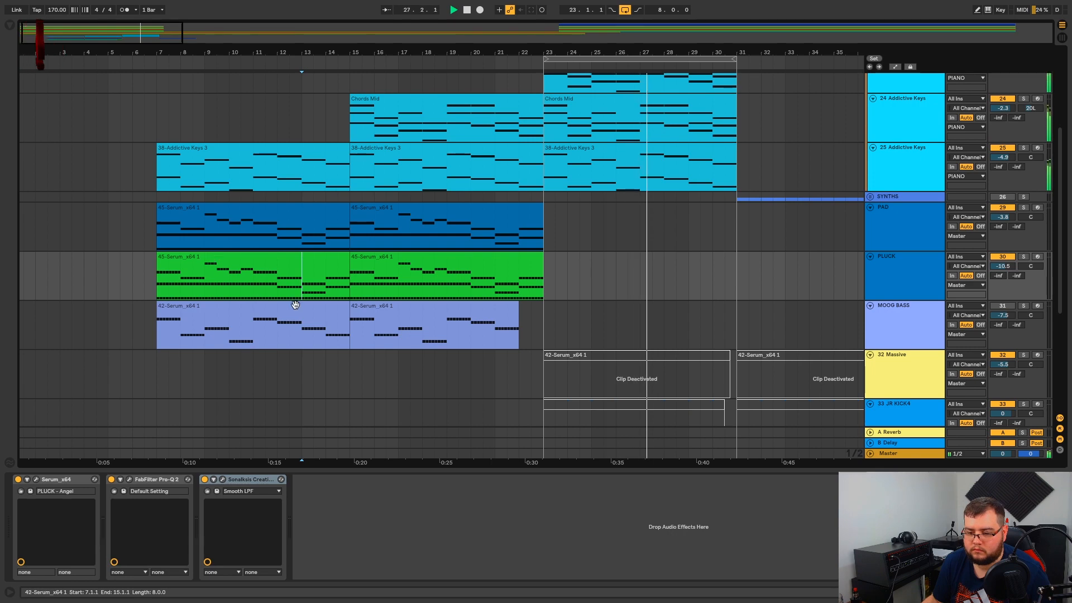
# Stop playback and open the PLUCK track's Serum synth to examine its effects page.
pyautogui.click(321, 286)
pyautogui.press('space')
pyautogui.scroll(1, 346, 296)
pyautogui.click(920, 302)
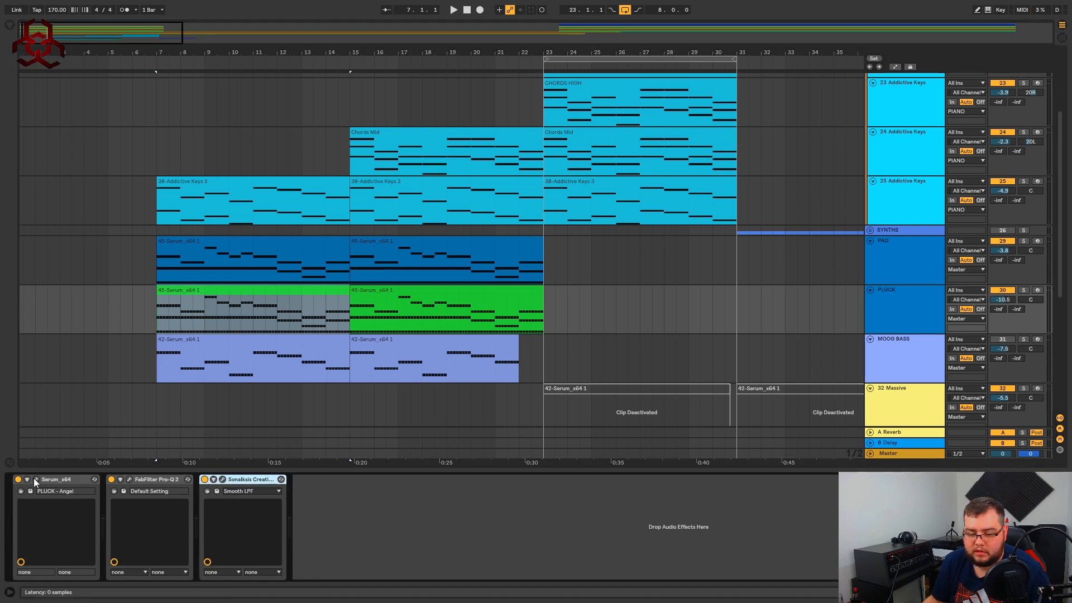
pyautogui.click(36, 479)
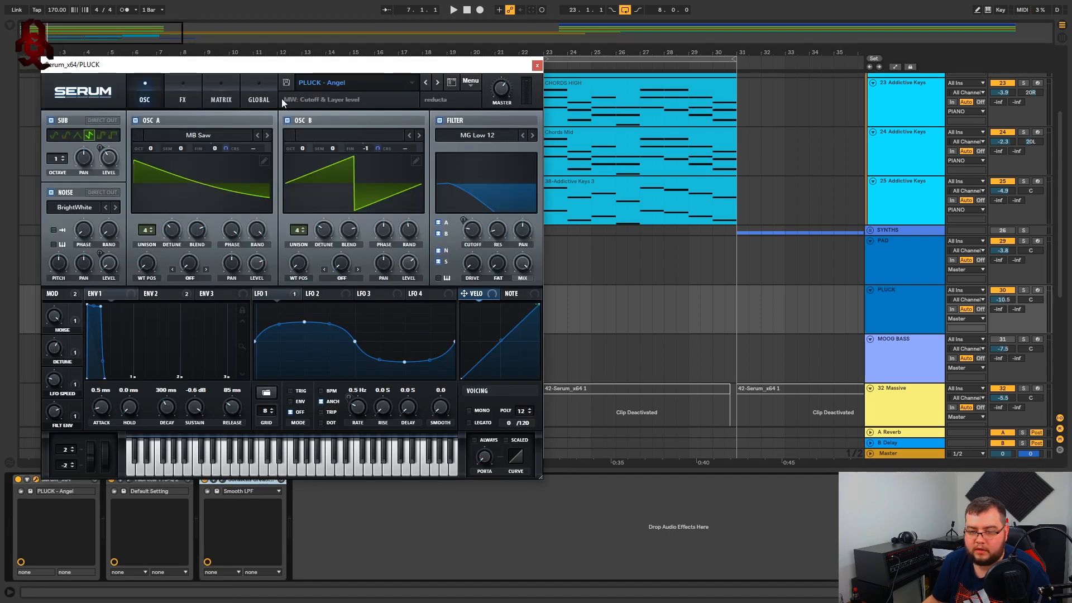
pyautogui.moveTo(282, 64); pyautogui.dragTo(444, 92)
pyautogui.click(321, 115)
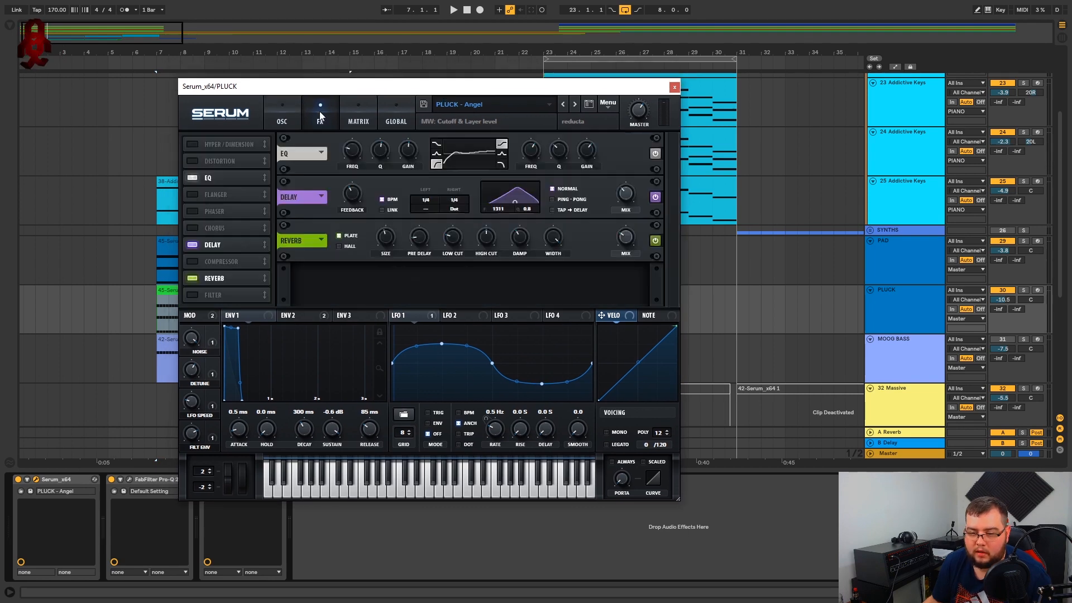
# Solo the PLUCK track and audition it with Serum's effects active, moving the synth window clear of the first bars.
pyautogui.click(1025, 291)
pyautogui.press('space')
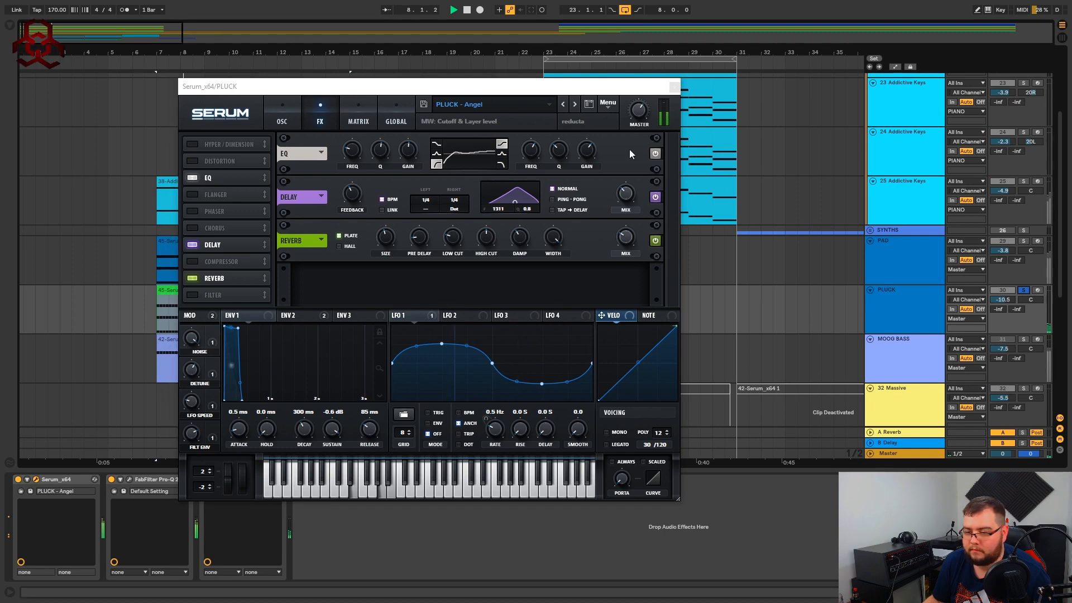
pyautogui.moveTo(510, 86); pyautogui.dragTo(538, 377)
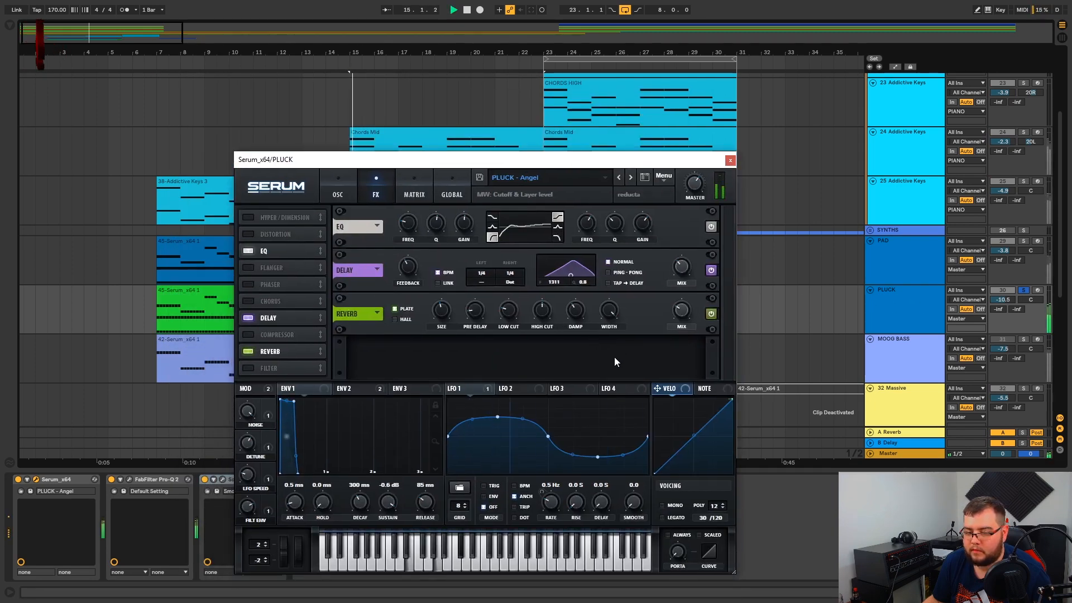
pyautogui.press('space')
# Bypass Serum's REVERB and DELAY modules and play the soloed PLUCK from bar 15 to hear it dry.
pyautogui.click(711, 314)
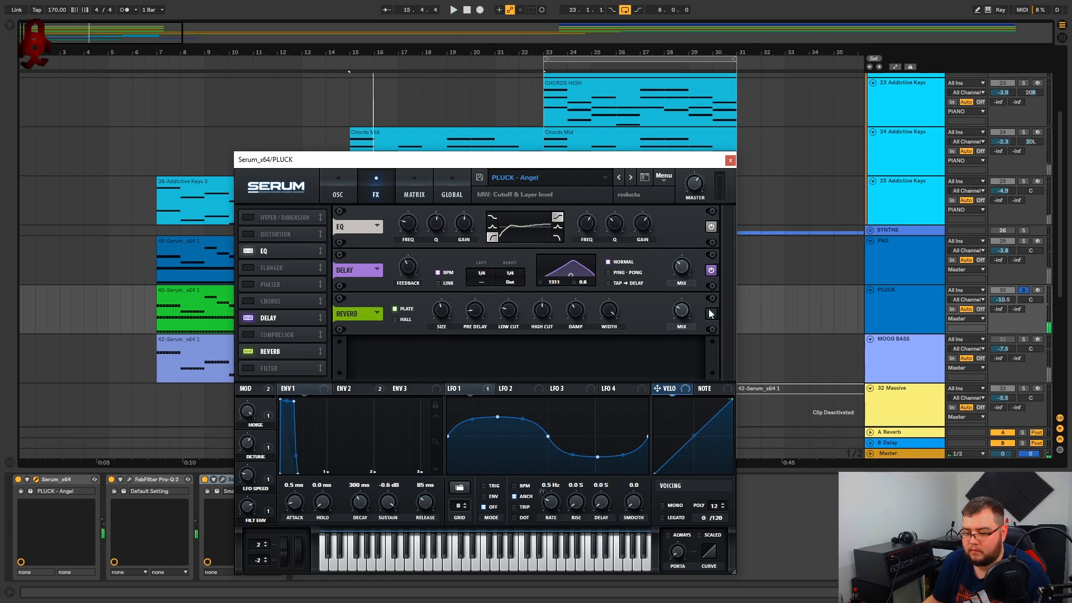
pyautogui.press('space')
pyautogui.click(712, 270)
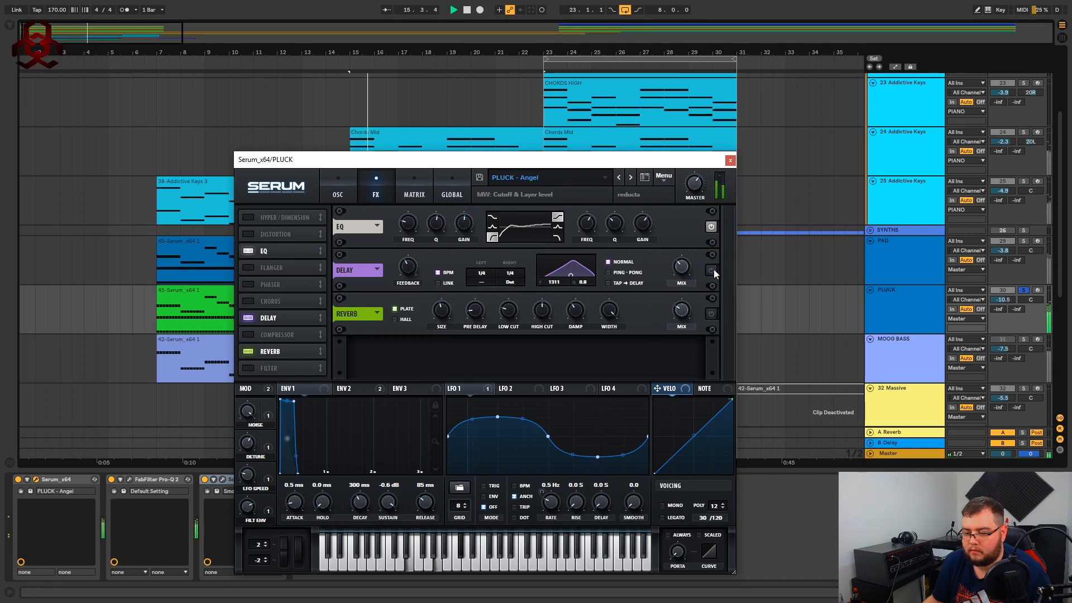
pyautogui.press('space')
# Remove DELAY from Serum's effects rack, keep REVERB enabled, listen to the soloed PLUCK and close the synth window.
pyautogui.click(712, 271)
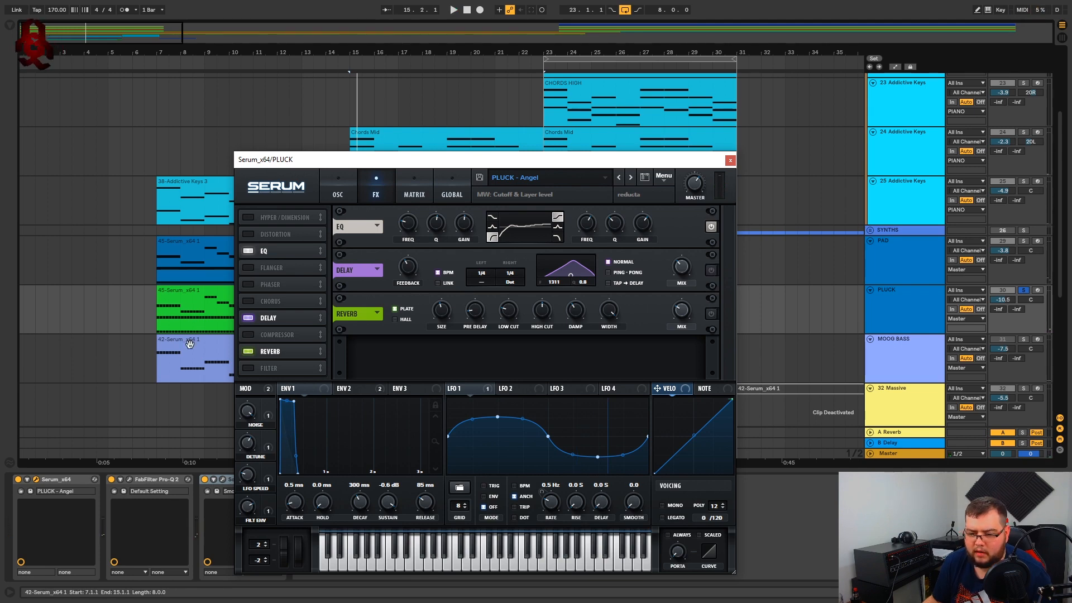
pyautogui.click(248, 318)
pyautogui.press('space')
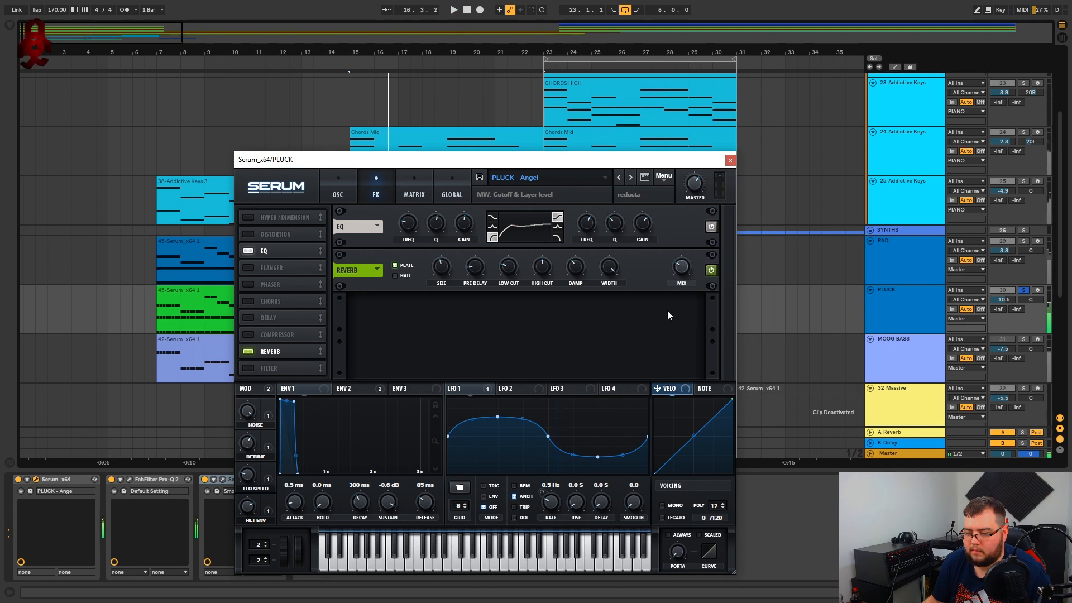
pyautogui.press('space')
pyautogui.press('space')
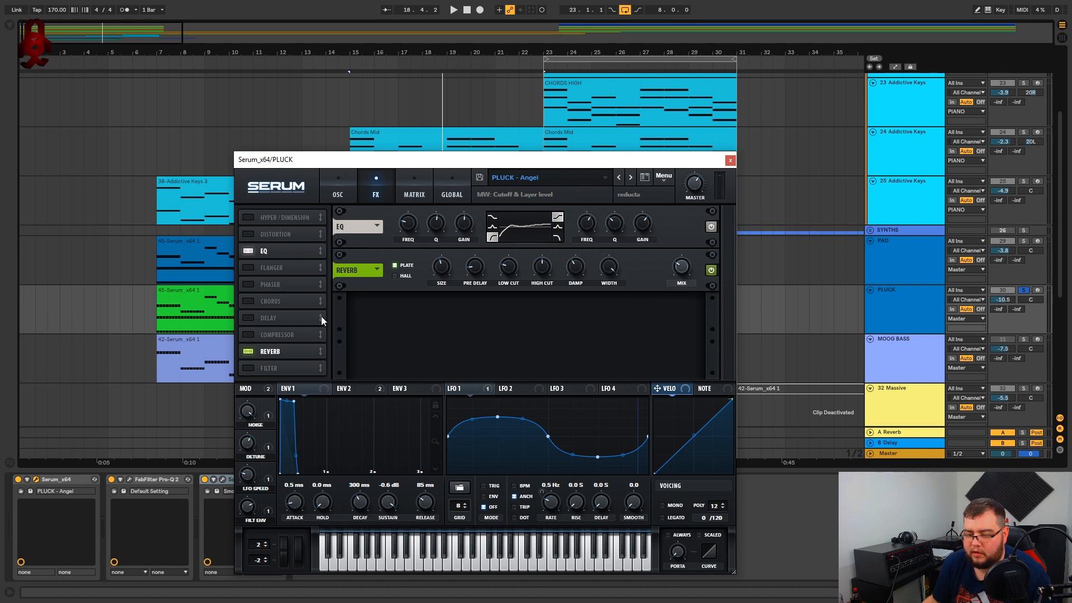
pyautogui.click(730, 161)
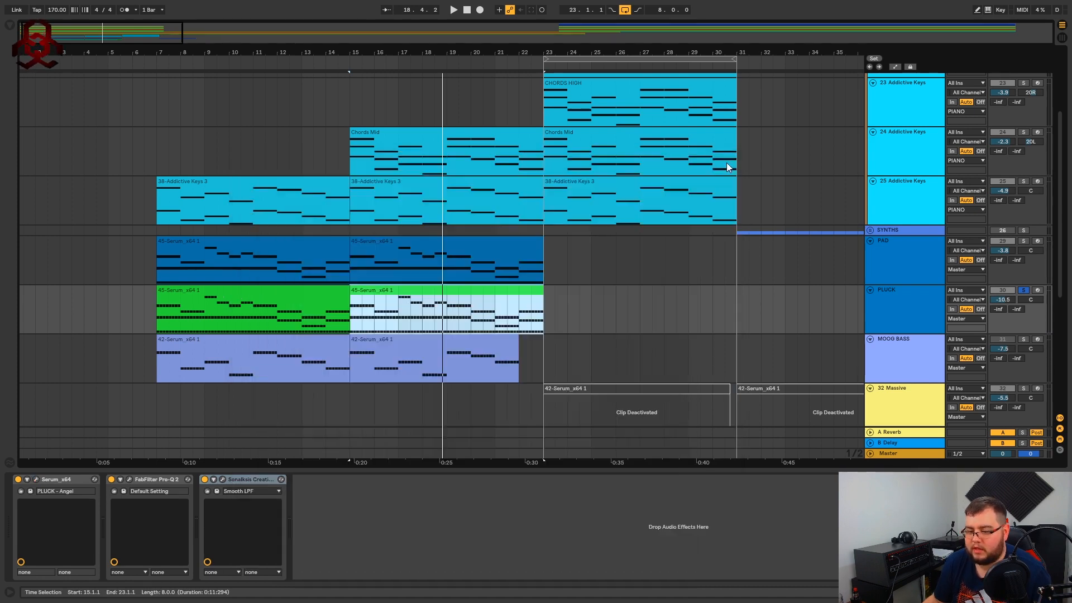
# Compare the soloed PLUCK clips by playing from bar 7 and from bar 15.
pyautogui.click(254, 310)
pyautogui.click(403, 312)
pyautogui.click(306, 307)
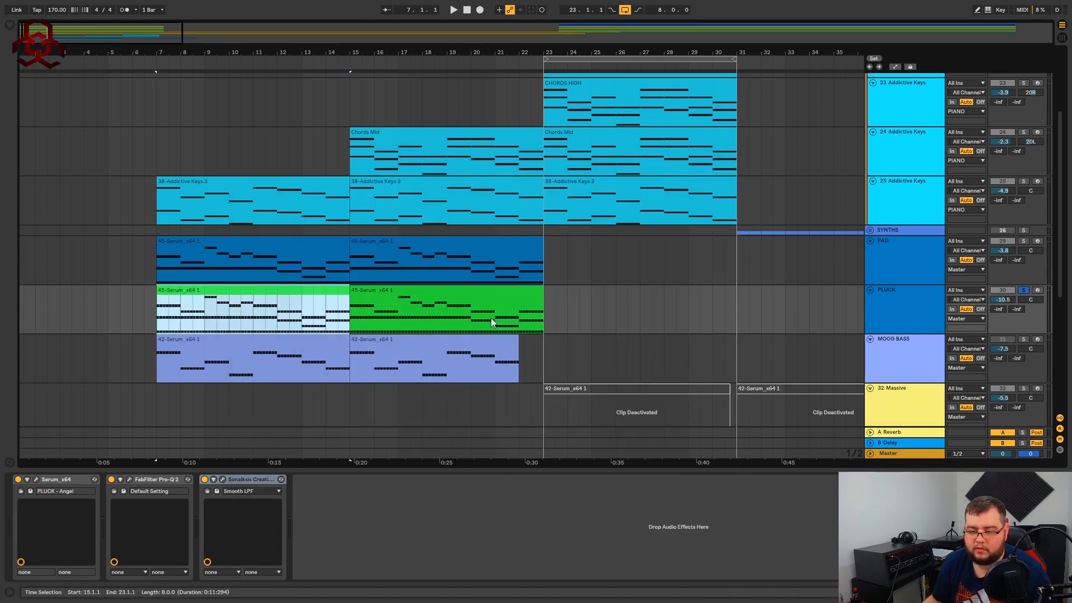
pyautogui.click(933, 304)
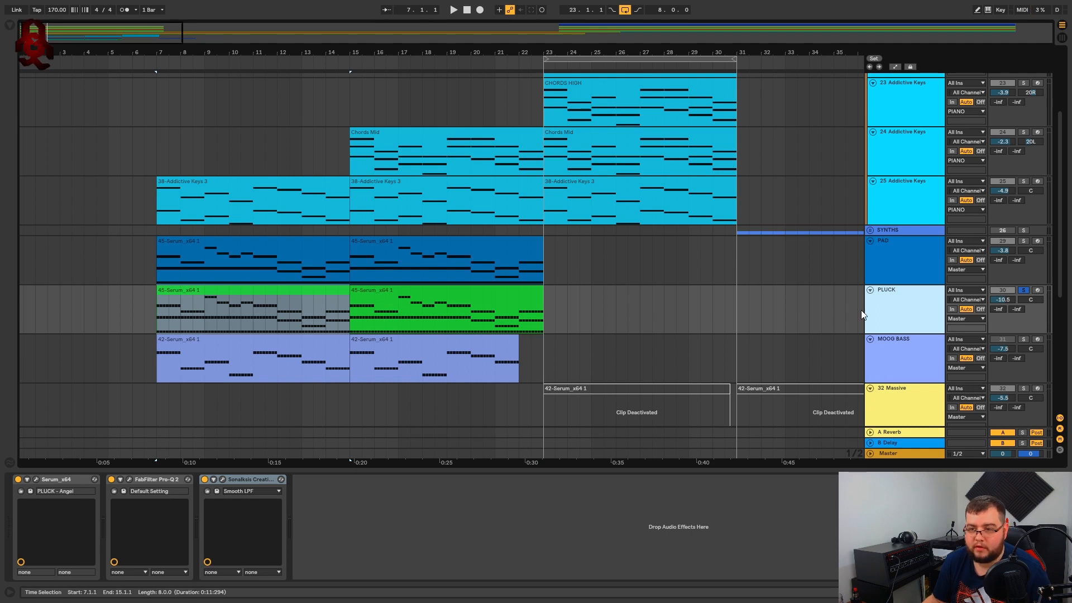
pyautogui.press('space')
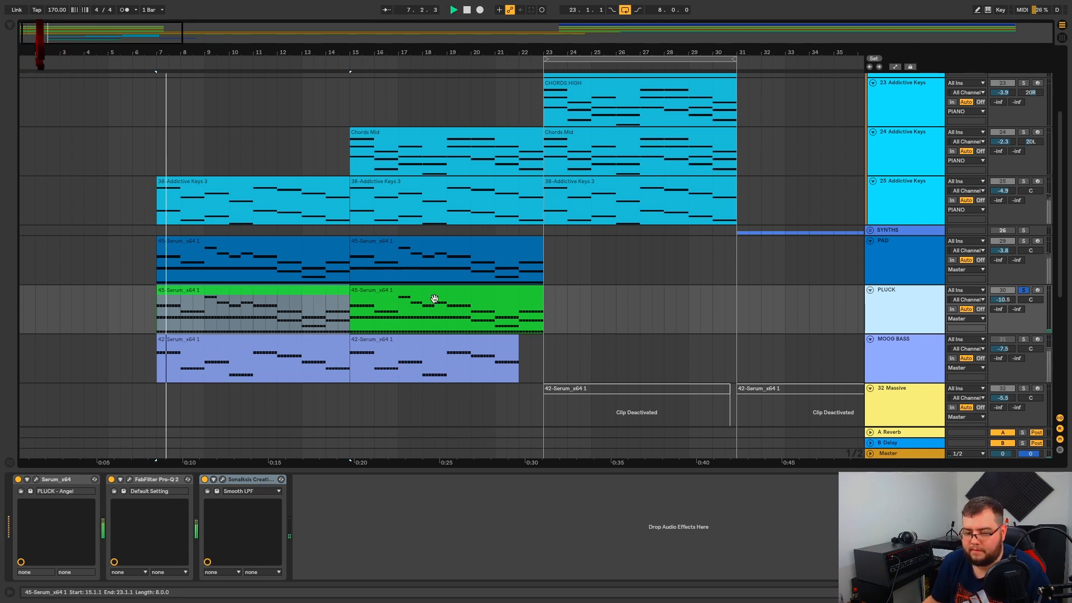
pyautogui.press('Right')
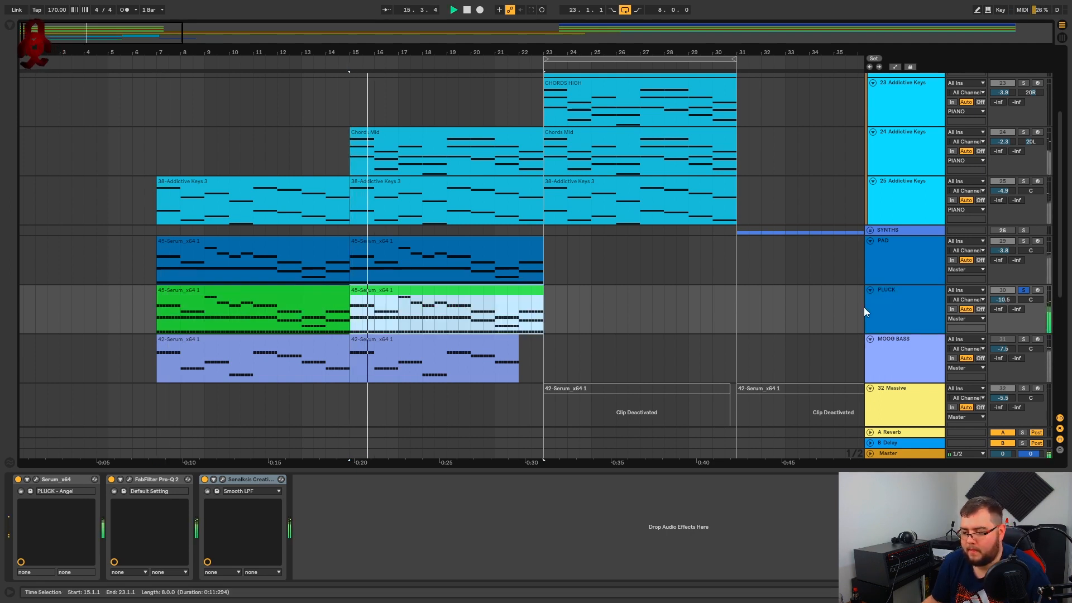
pyautogui.press('space')
# Add the CLA-76 Stereo compressor from the Compression collection to the PLUCK track.
pyautogui.click(903, 300)
pyautogui.click(9, 25)
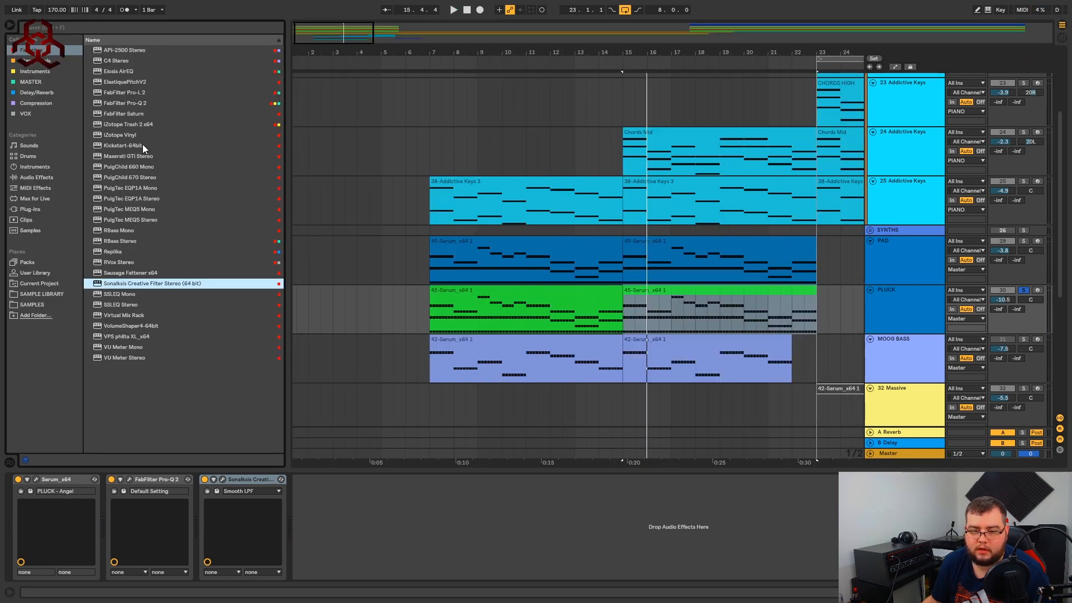
pyautogui.click(33, 104)
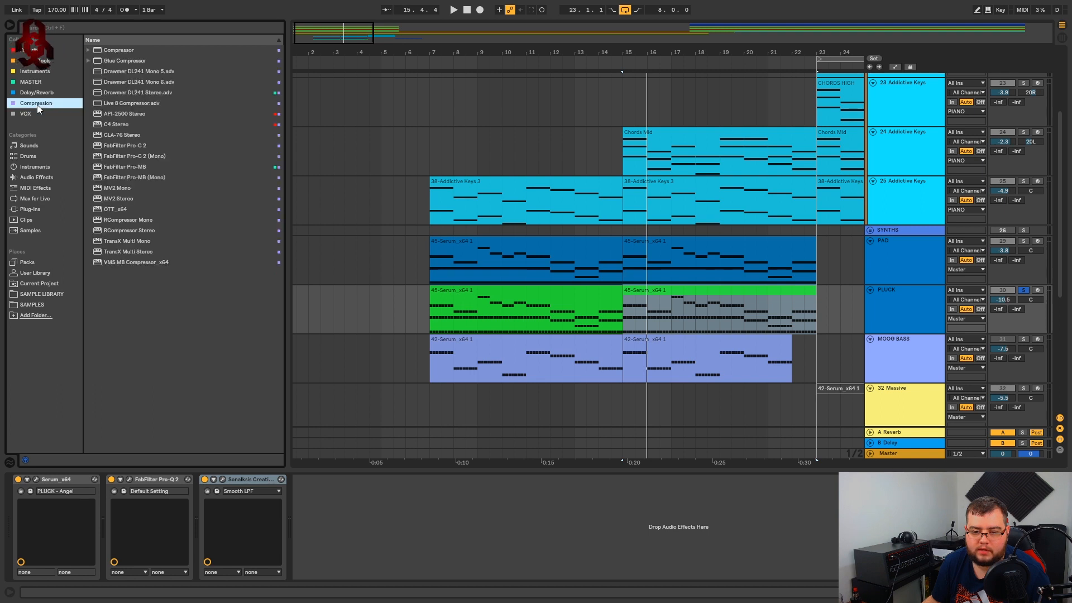
pyautogui.doubleClick(124, 134)
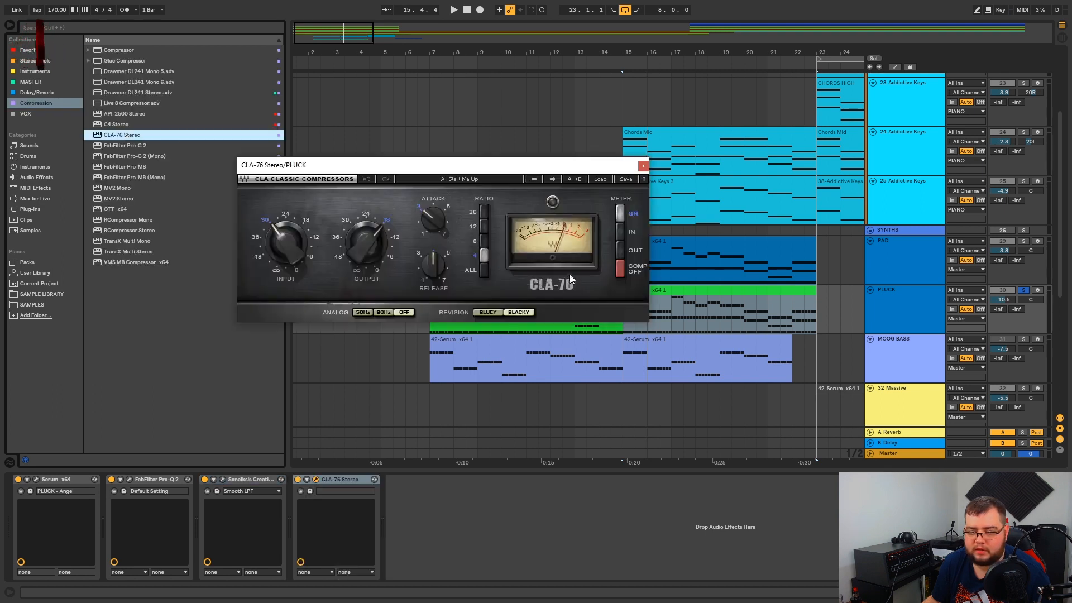
# Set the CLA-76 release to 7.00 and its input to -33.0 while playing the PLUCK.
pyautogui.moveTo(531, 280); pyautogui.dragTo(549, 231)
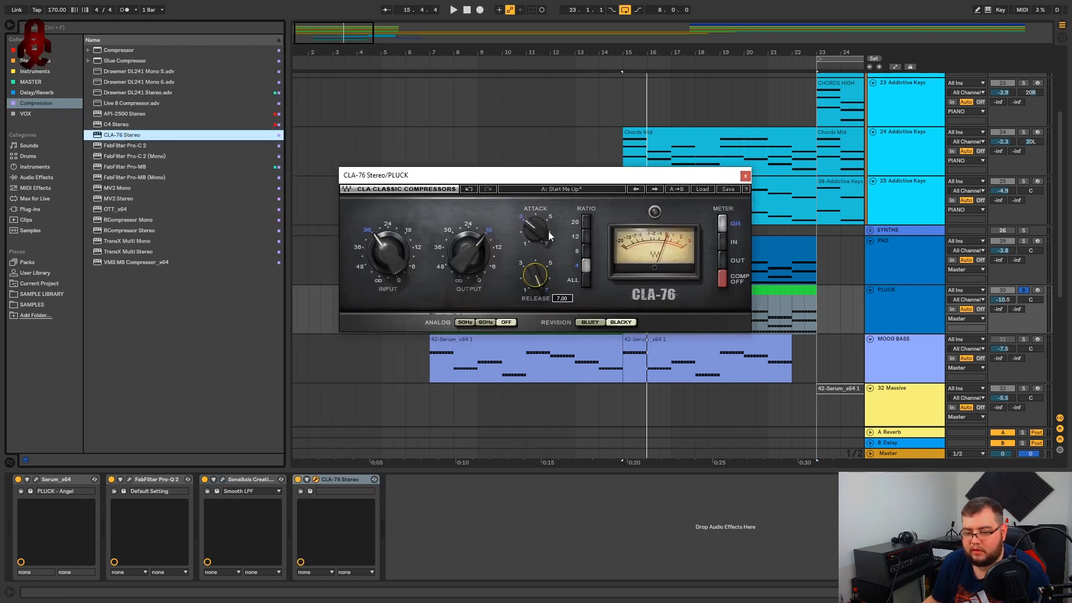
pyautogui.moveTo(372, 258); pyautogui.dragTo(372, 273)
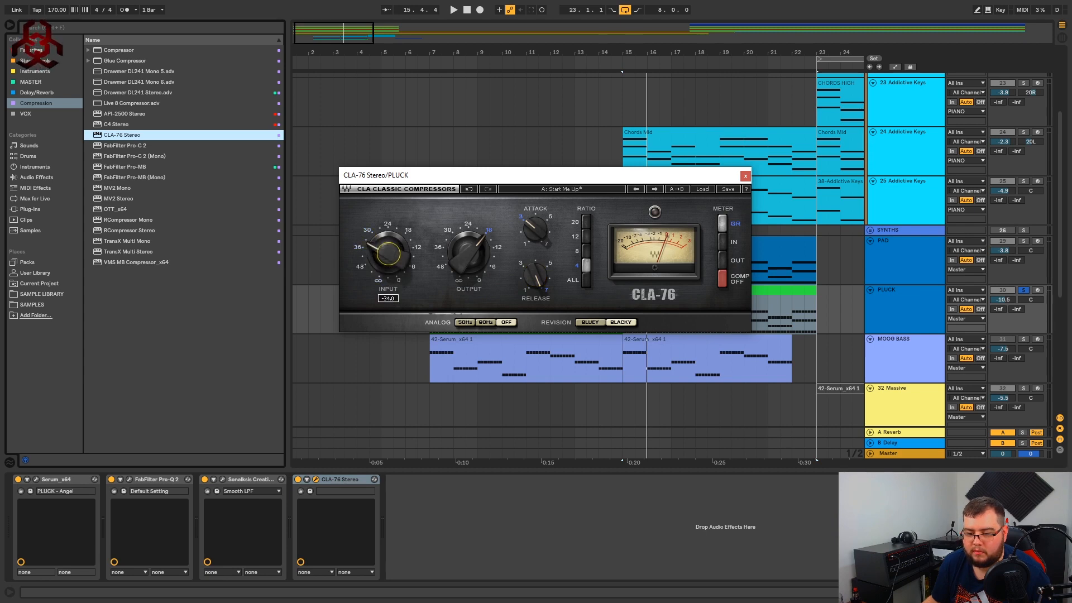
pyautogui.press('space')
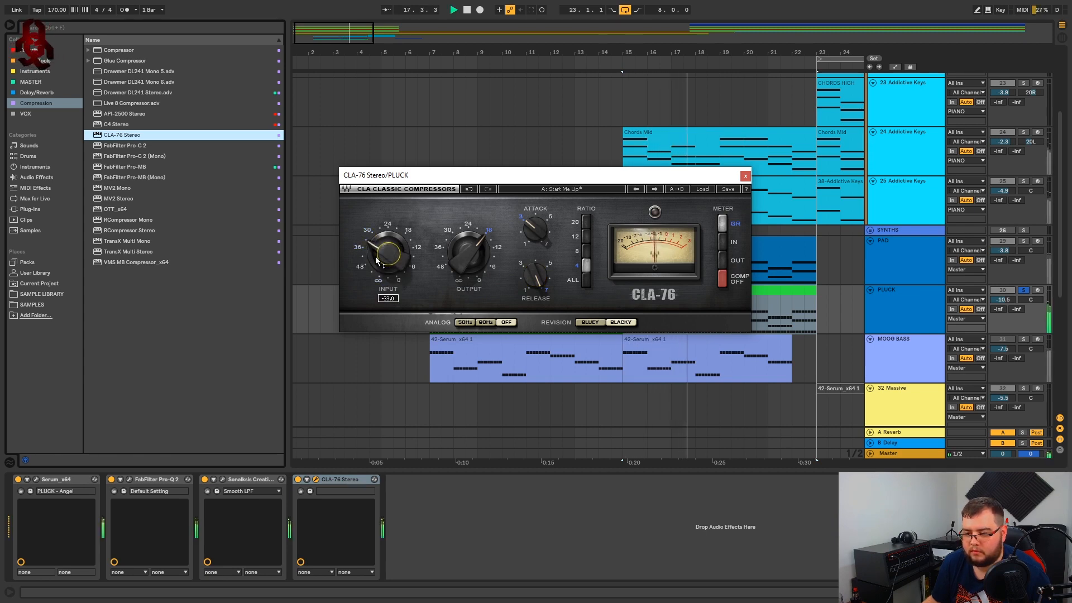
pyautogui.press('space')
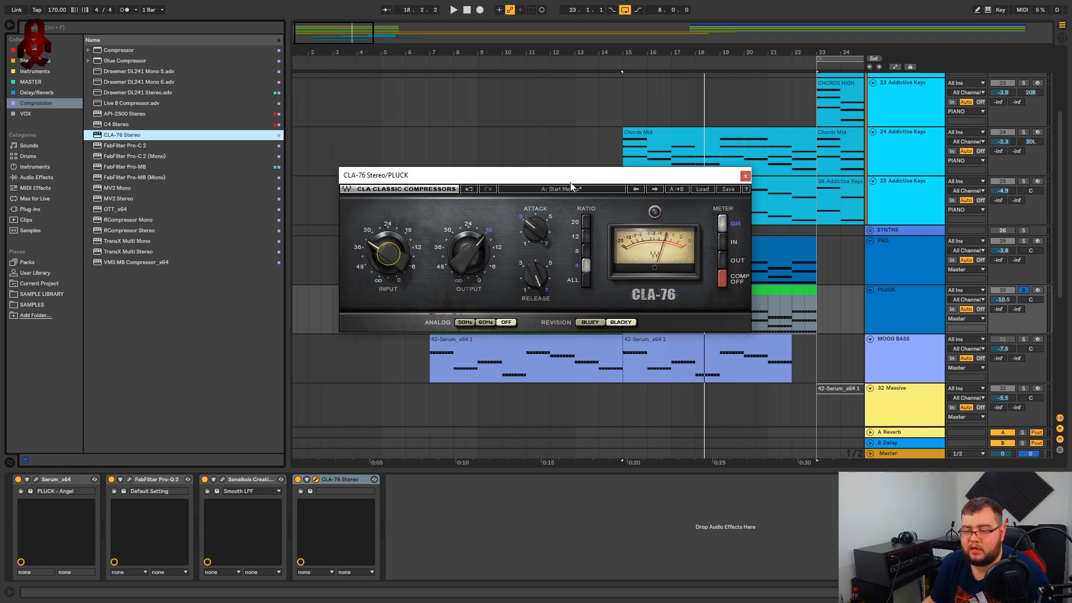
# Listen to the compressed PLUCK from bar 15, close the CLA-76 window and select the PLUCK clip at bar 7.
pyautogui.moveTo(573, 178); pyautogui.dragTo(588, 199)
pyautogui.moveTo(556, 297)
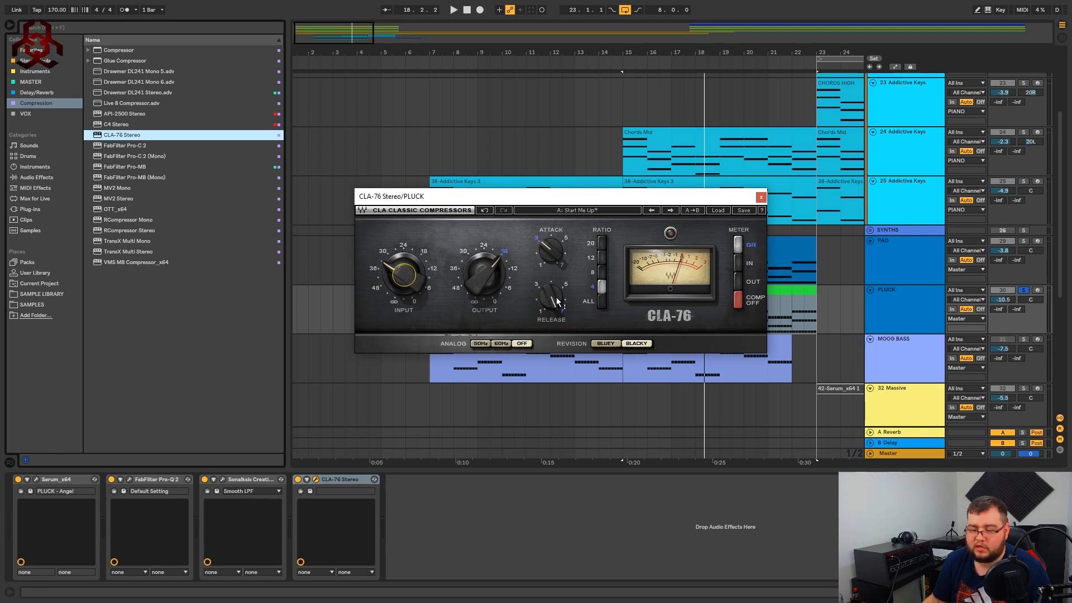
pyautogui.press('space')
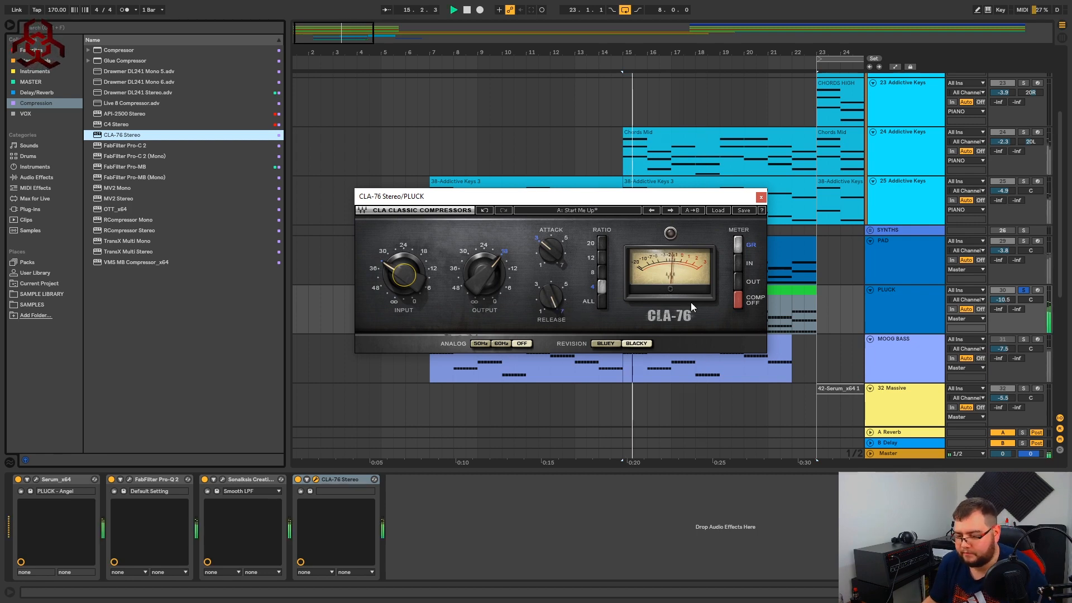
pyautogui.click(761, 197)
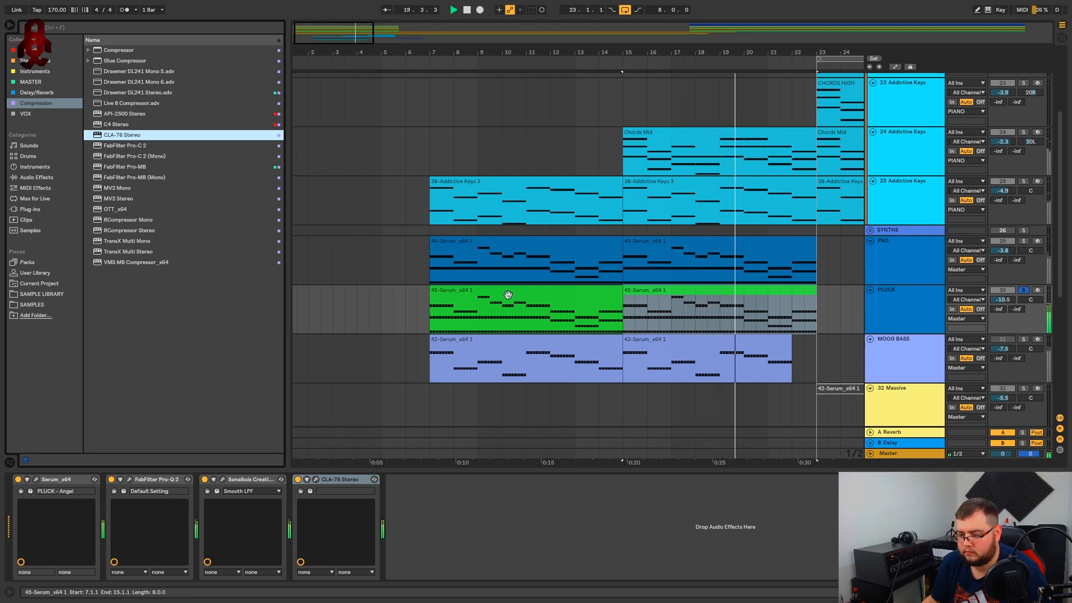
pyautogui.click(484, 305)
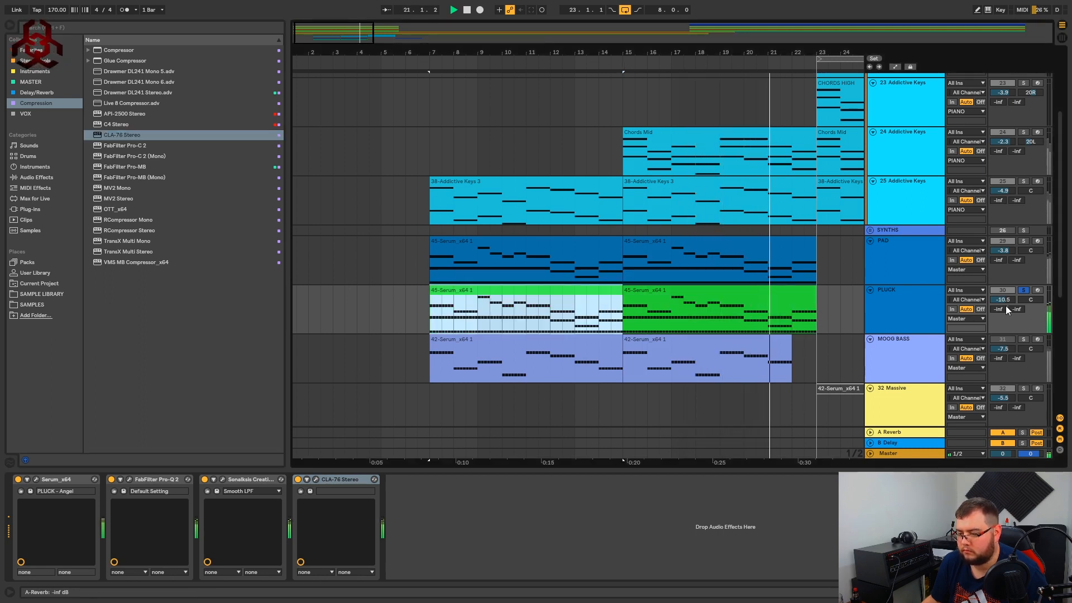
pyautogui.moveTo(556, 47); pyautogui.dragTo(445, 47)
pyautogui.press('space')
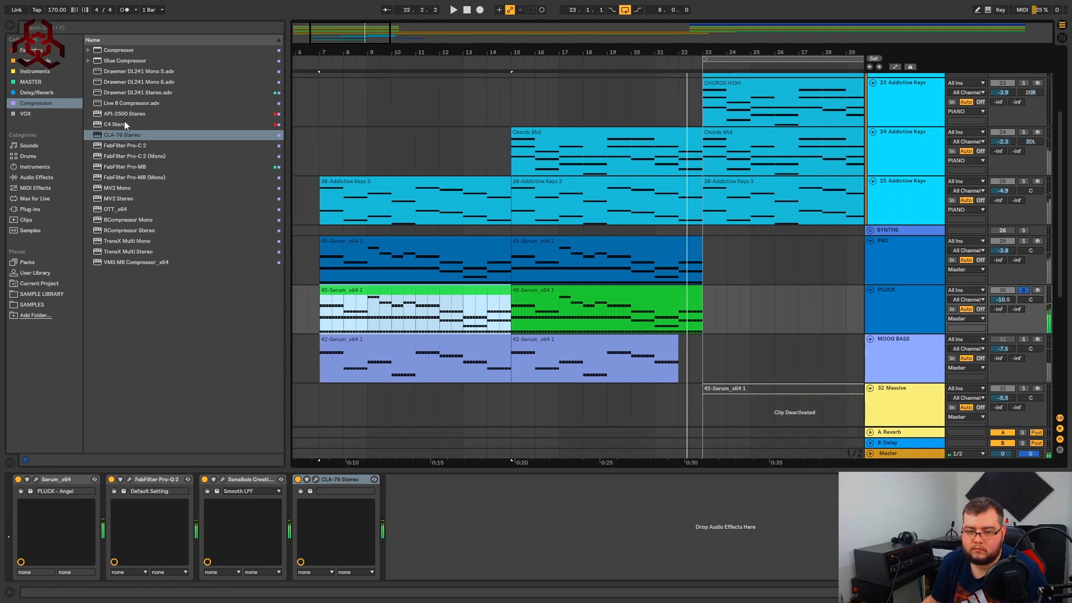
# Add ArtsAcousticReverb from the Delay/Reverb collection to the PLUCK track and set its type to fast.
pyautogui.click(22, 91)
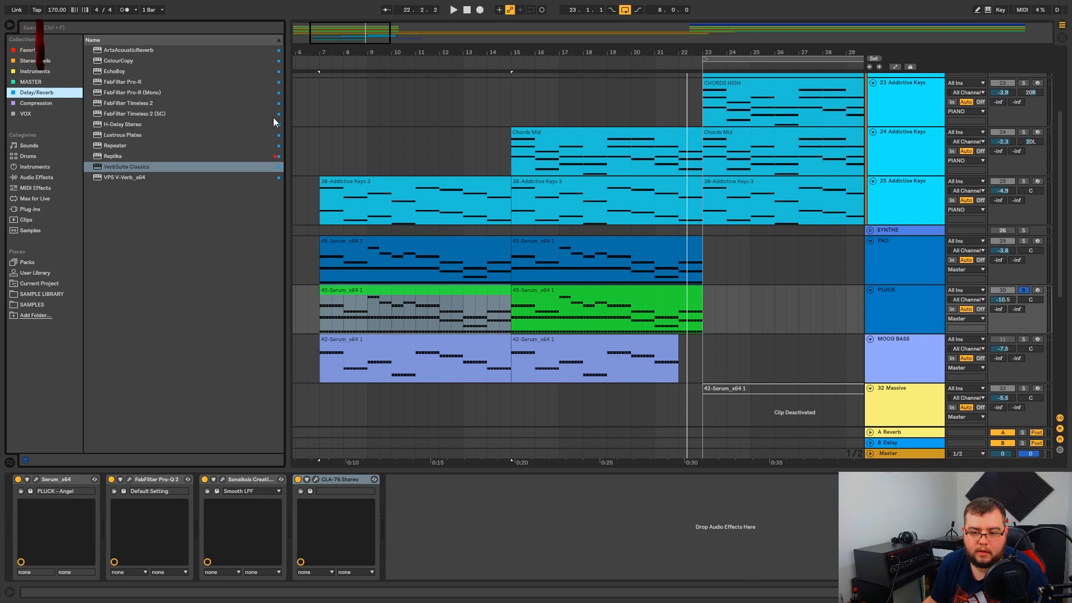
pyautogui.doubleClick(131, 50)
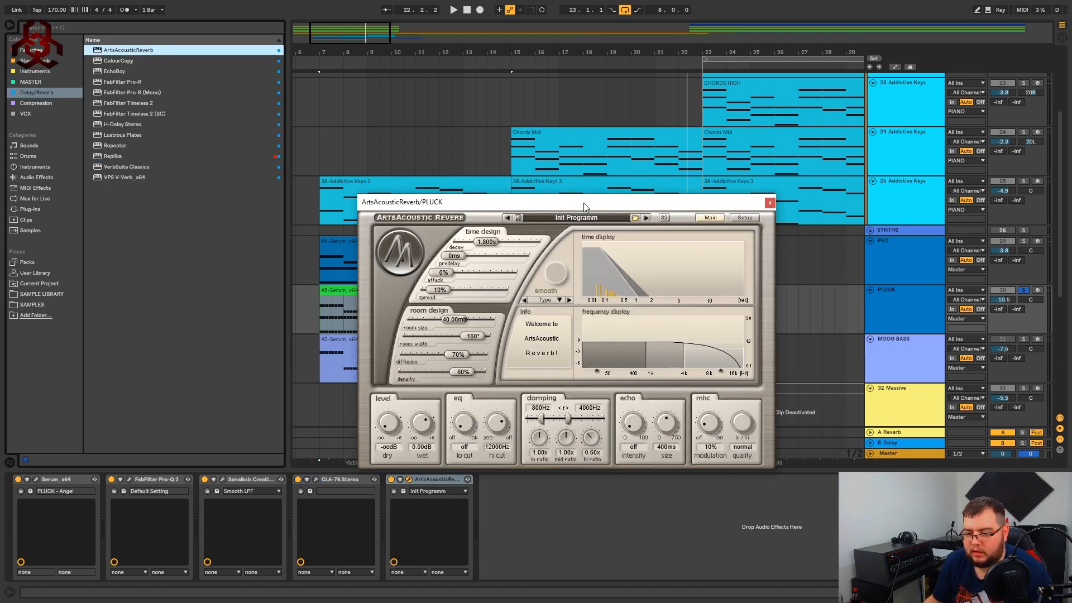
pyautogui.moveTo(584, 203); pyautogui.dragTo(558, 182)
pyautogui.press('space')
pyautogui.click(530, 279)
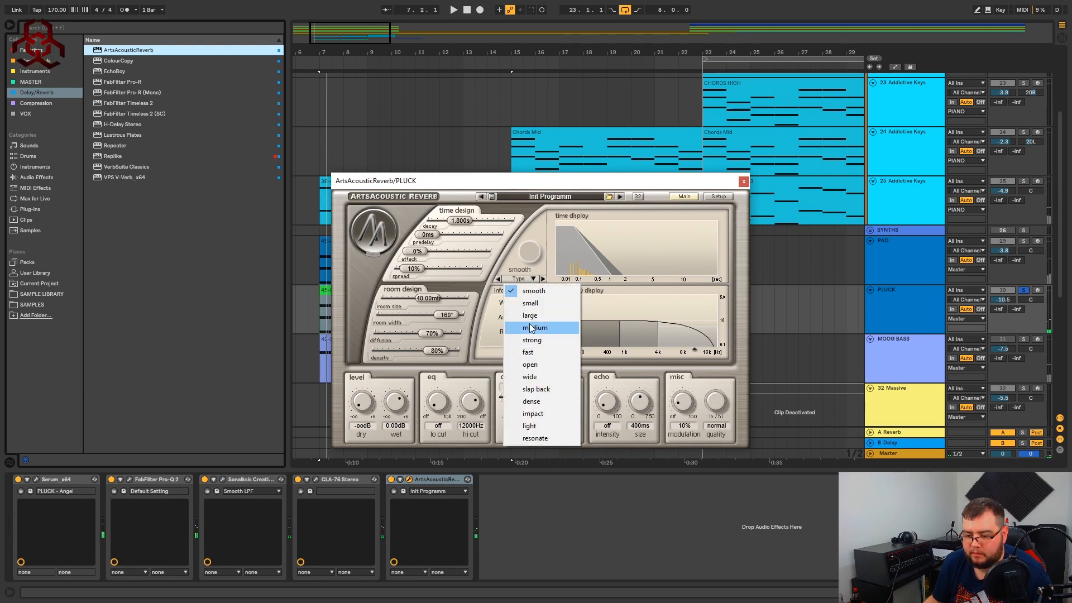
pyautogui.click(529, 352)
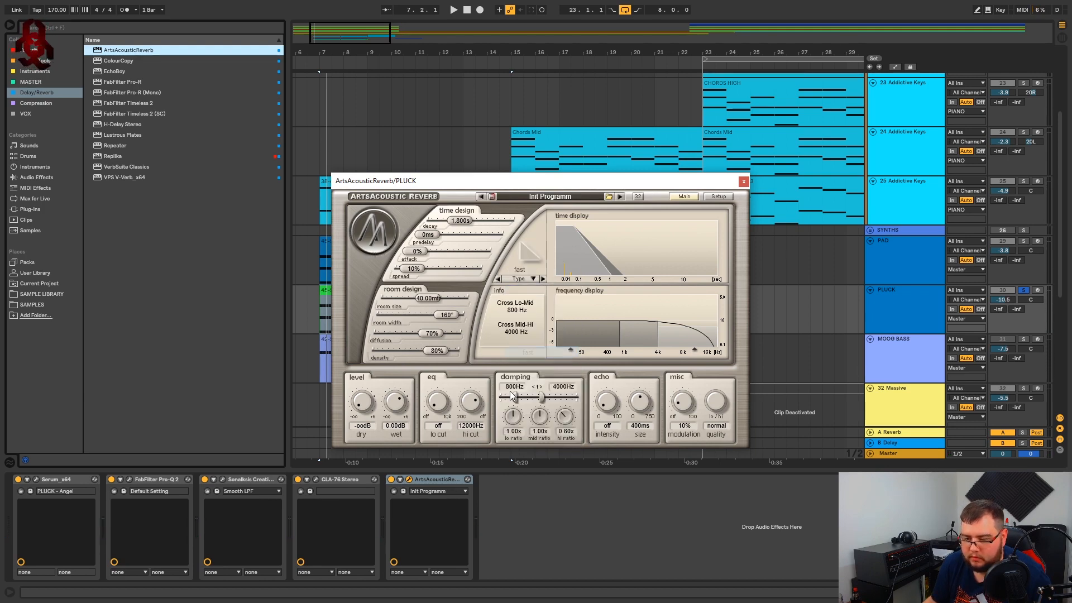
# Set the reverb's decay to 0.753 s, dry level to -0.70 dB and wet level to -5.94 dB during playback.
pyautogui.moveTo(460, 228); pyautogui.dragTo(454, 229)
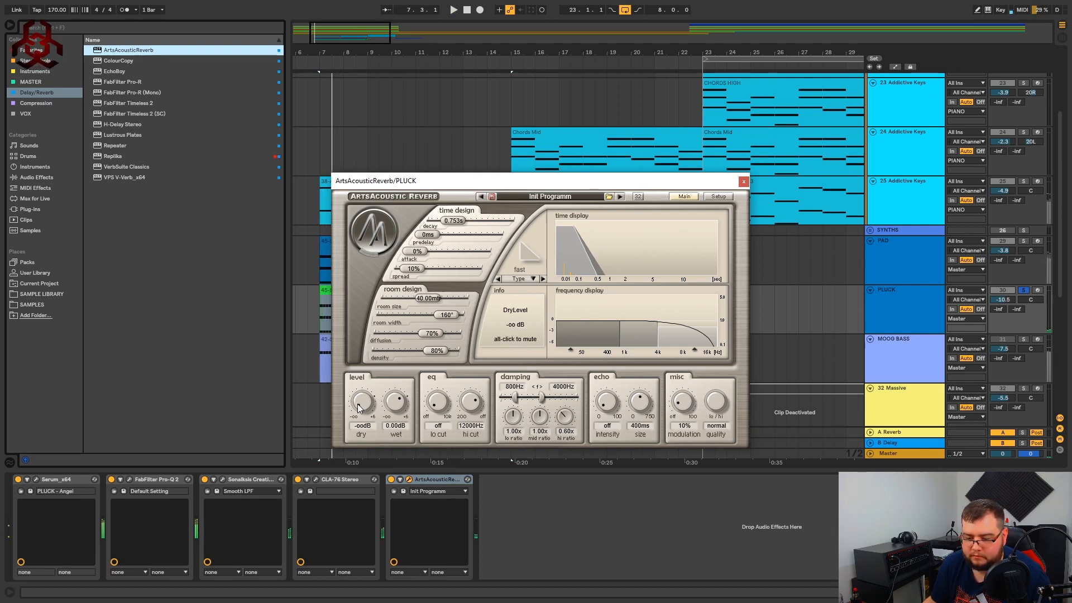
pyautogui.moveTo(399, 329); pyautogui.dragTo(399, 328)
pyautogui.press('space')
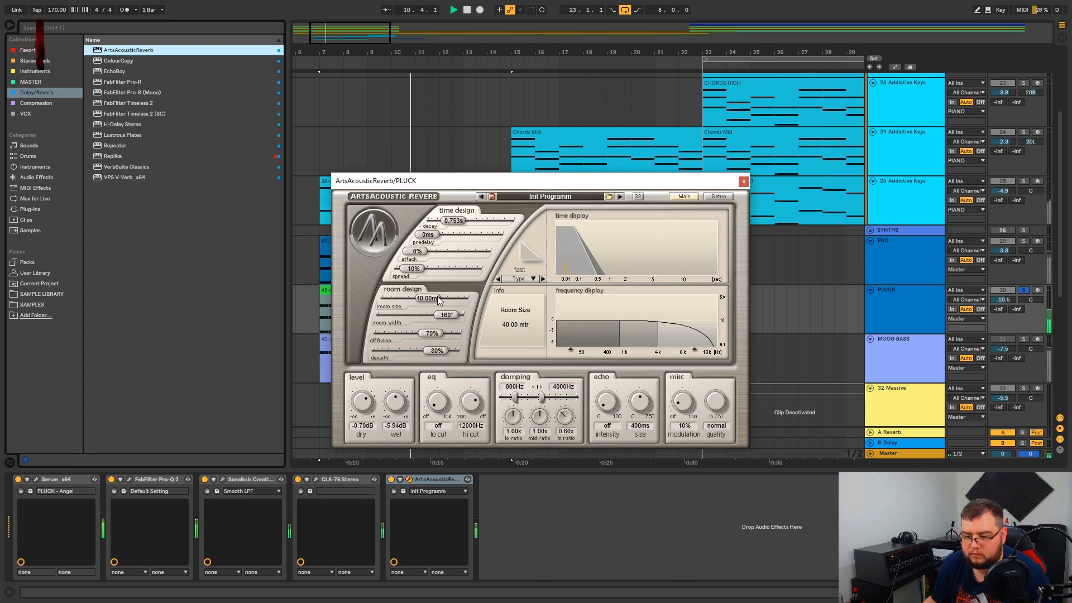
# Lower the reverb's wet level to -6.47 dB and compare the PLUCK with the reverb bypassed and active.
pyautogui.moveTo(605, 184); pyautogui.dragTo(633, 179)
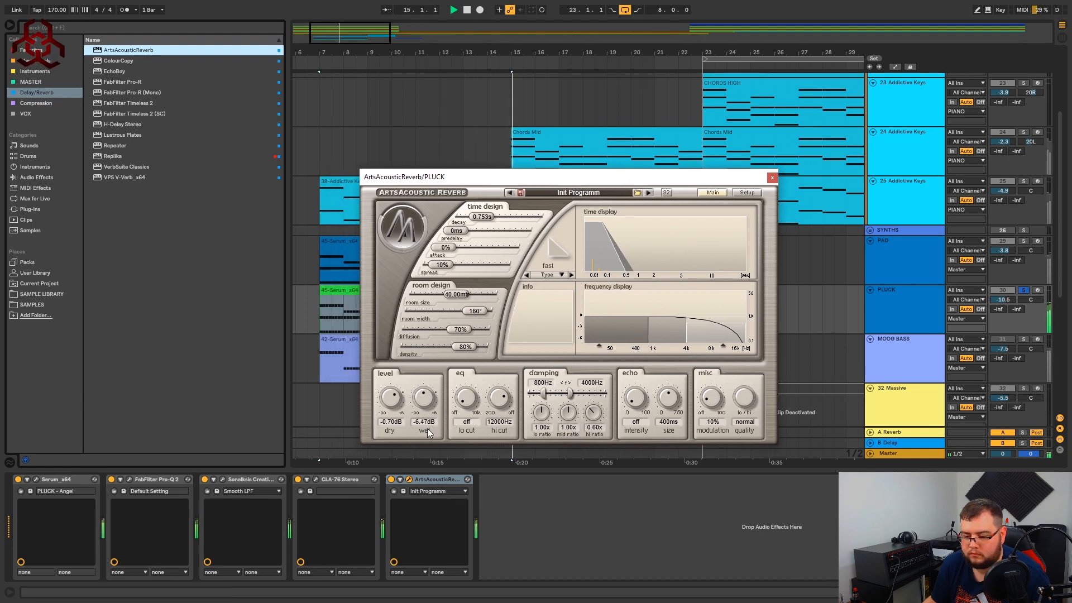
pyautogui.click(392, 479)
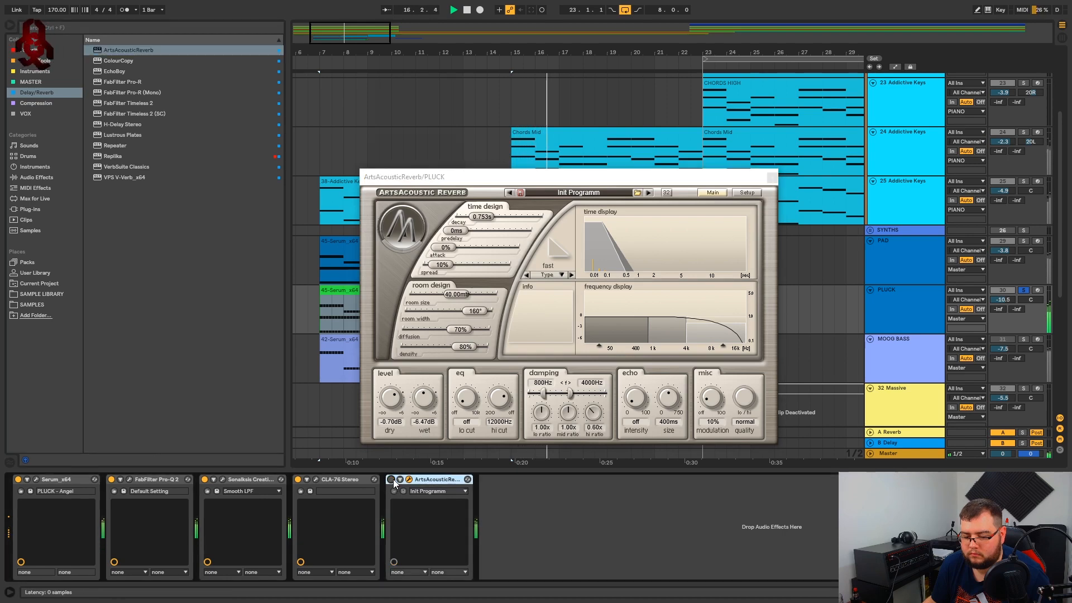
pyautogui.click(391, 479)
pyautogui.press('space')
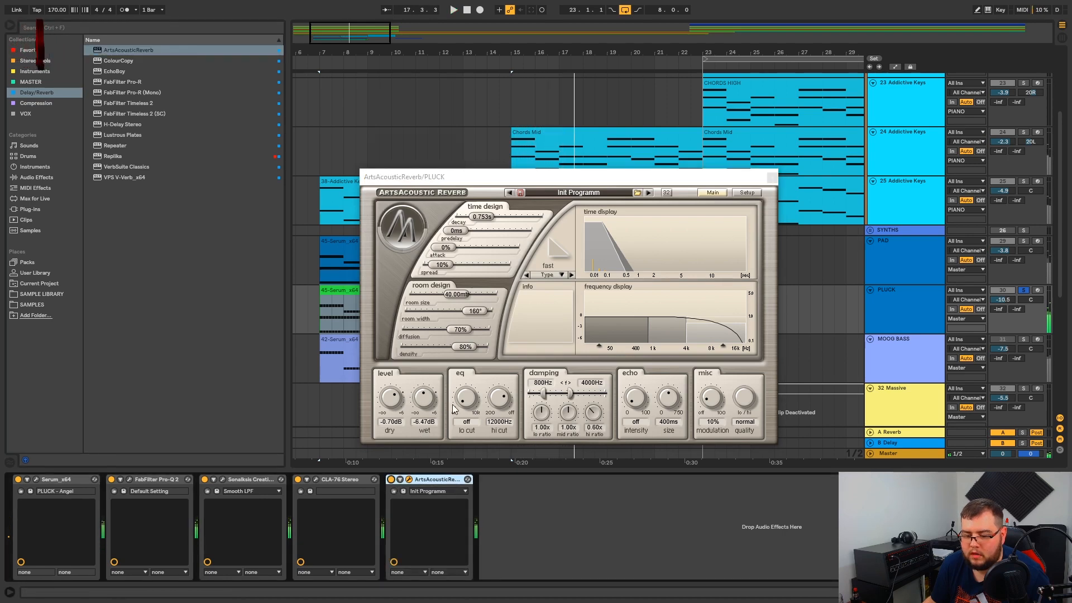
# Set the reverb's low cut to 571 Hz and its high damping ratio to 0.96x, auditioning from bars 7 and 15.
pyautogui.moveTo(467, 398); pyautogui.dragTo(467, 396)
pyautogui.press('space')
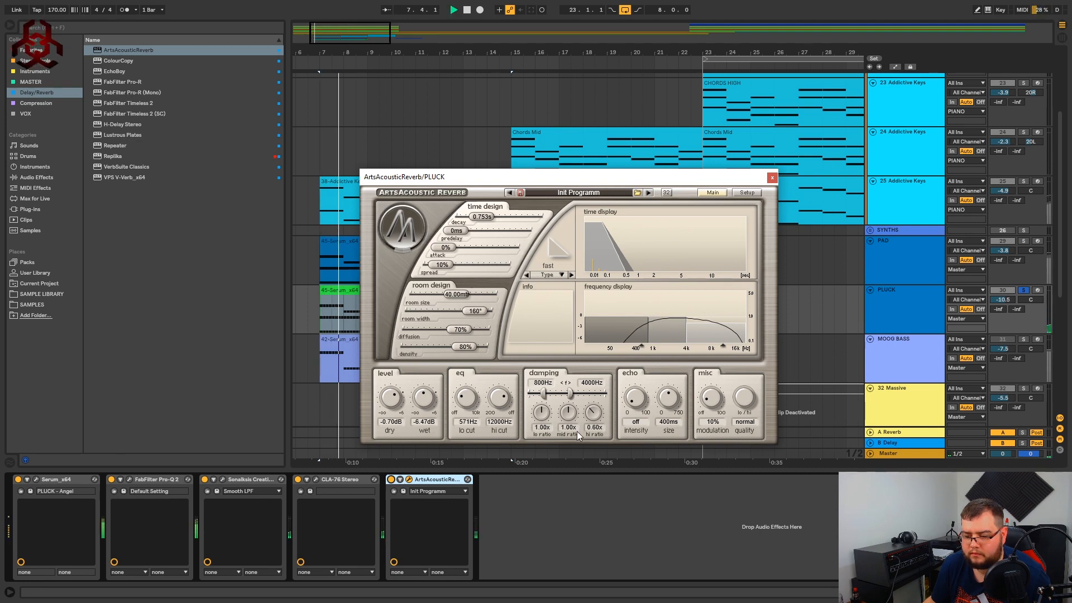
pyautogui.moveTo(558, 176); pyautogui.dragTo(593, 221)
pyautogui.press('space')
pyautogui.click(552, 291)
pyautogui.press('space')
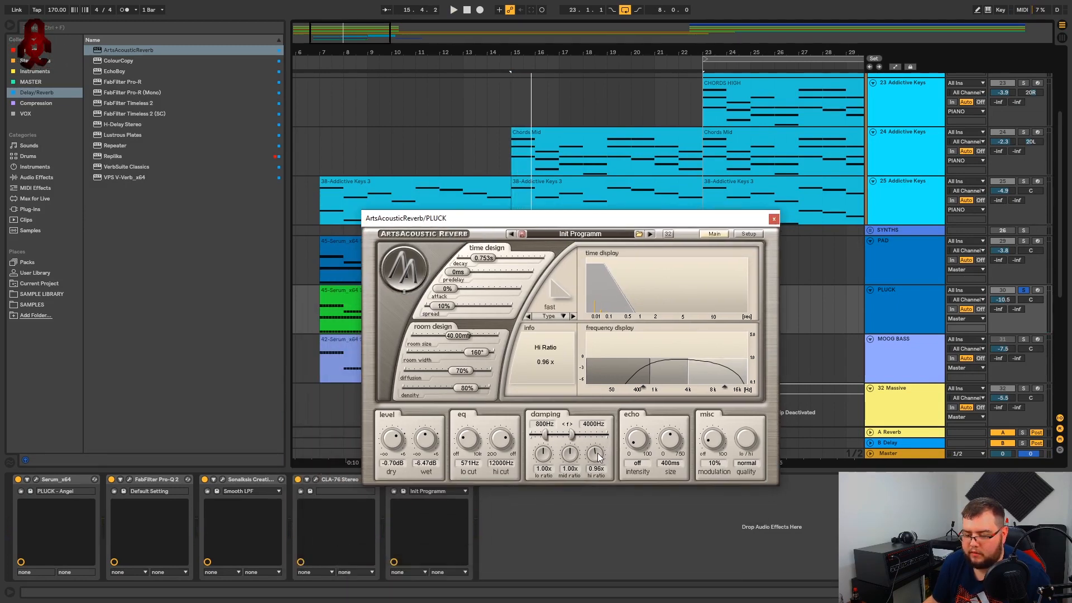
# Set the reverb's damping ratios to 0.44x low, 1.96x mid and 1.55x high while auditioning the PLUCK.
pyautogui.moveTo(598, 457); pyautogui.dragTo(595, 463)
pyautogui.press('space')
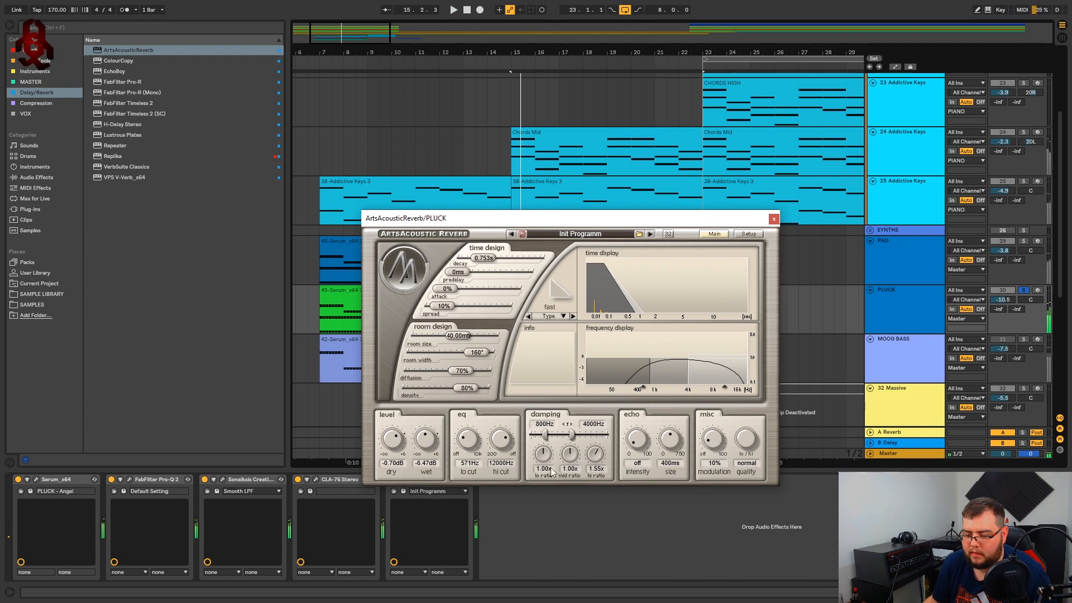
pyautogui.moveTo(570, 454); pyautogui.dragTo(592, 428)
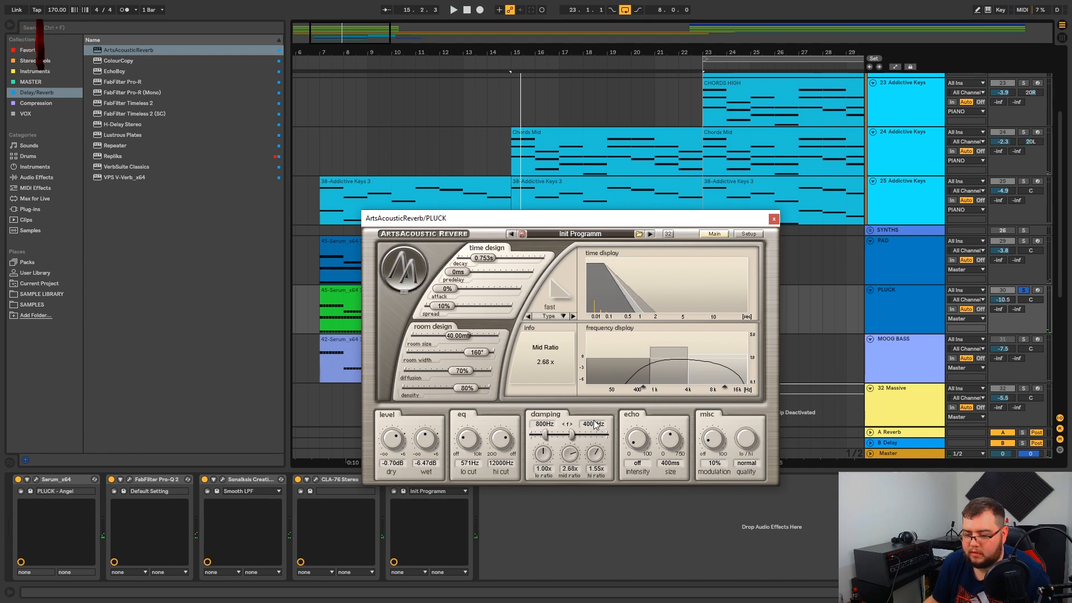
pyautogui.press('space')
pyautogui.moveTo(545, 453); pyautogui.dragTo(543, 475)
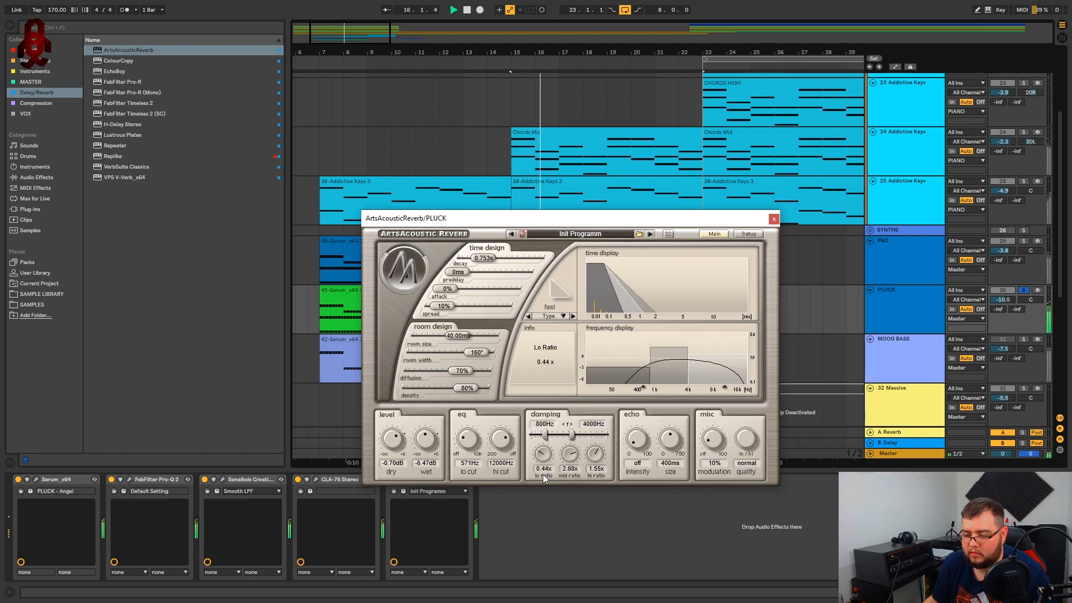
pyautogui.press('space')
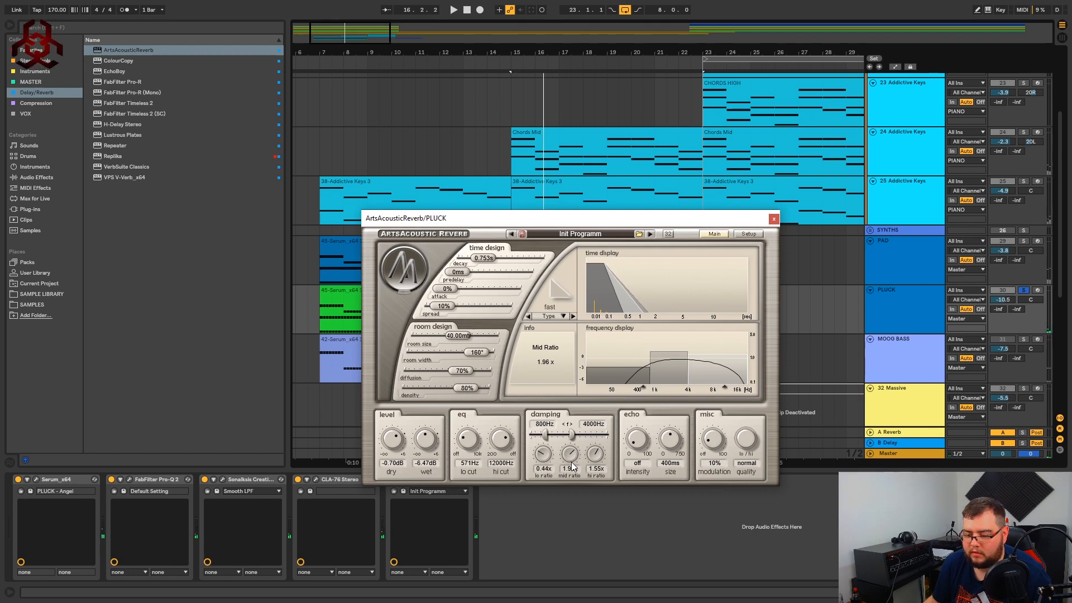
# Set the reverb's low cut to 748 Hz, room size to 30.32 ms and decay to 0.364 s during playback.
pyautogui.press('space')
pyautogui.moveTo(475, 444); pyautogui.dragTo(476, 438)
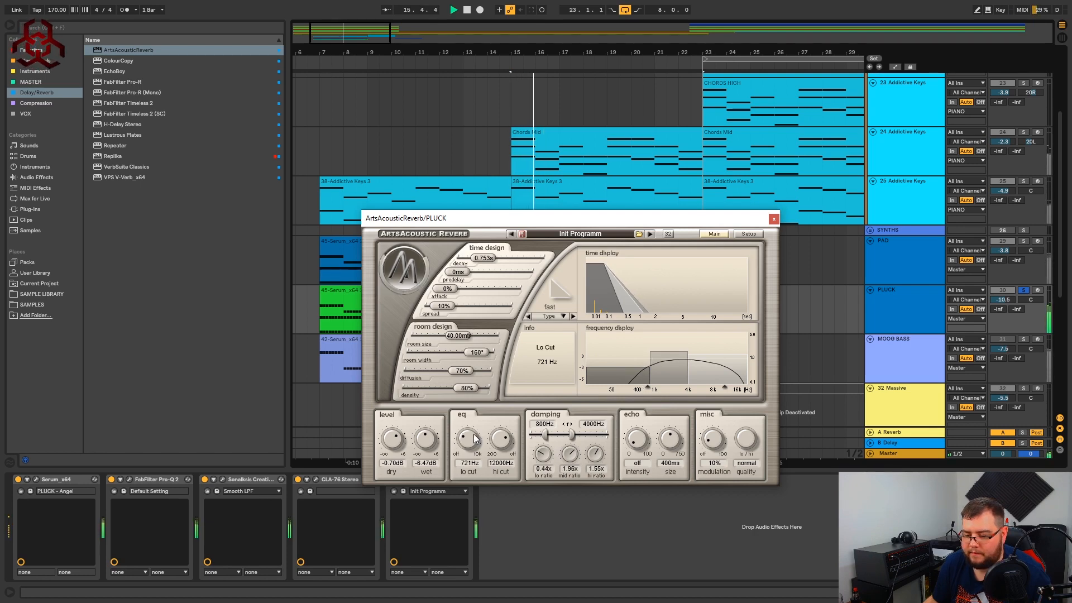
pyautogui.moveTo(452, 335); pyautogui.dragTo(453, 347)
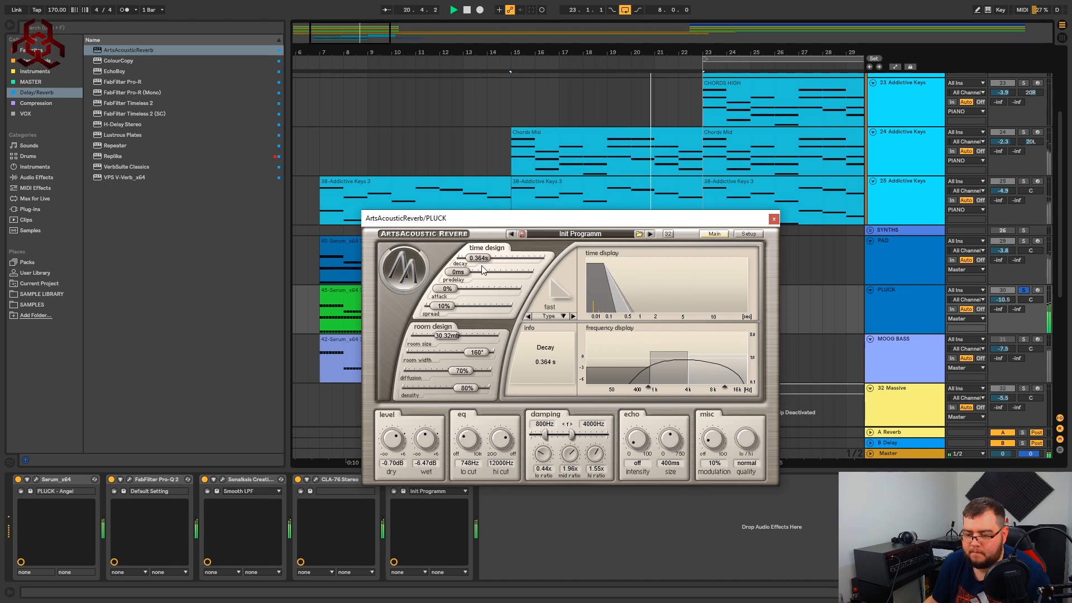
# Compare the PLUCK with the reverb bypassed and active, leave the reverb on and close its window.
pyautogui.moveTo(586, 218); pyautogui.dragTo(586, 151)
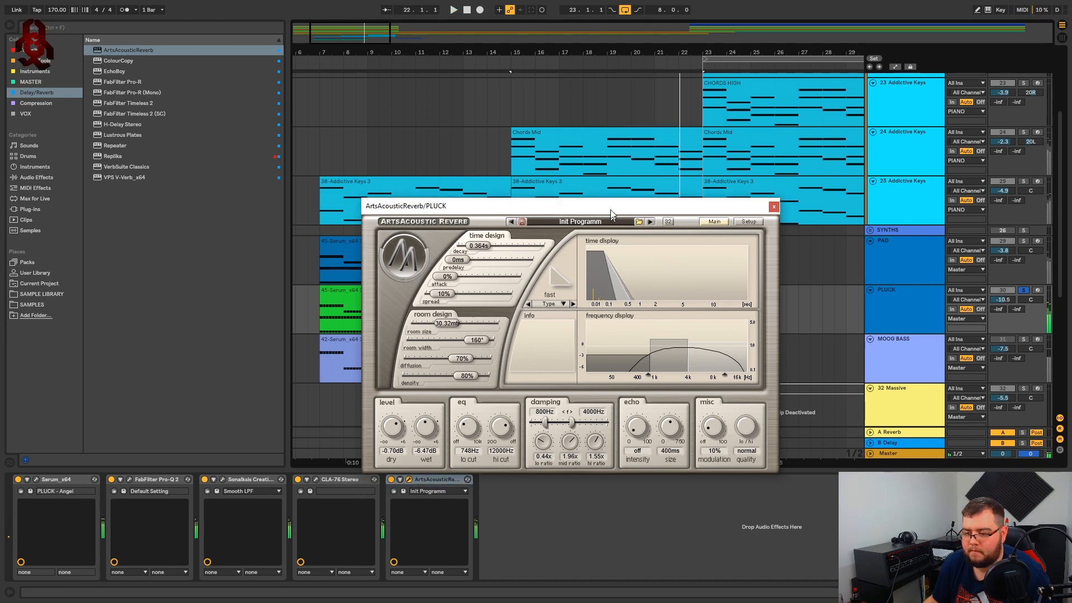
pyautogui.click(391, 480)
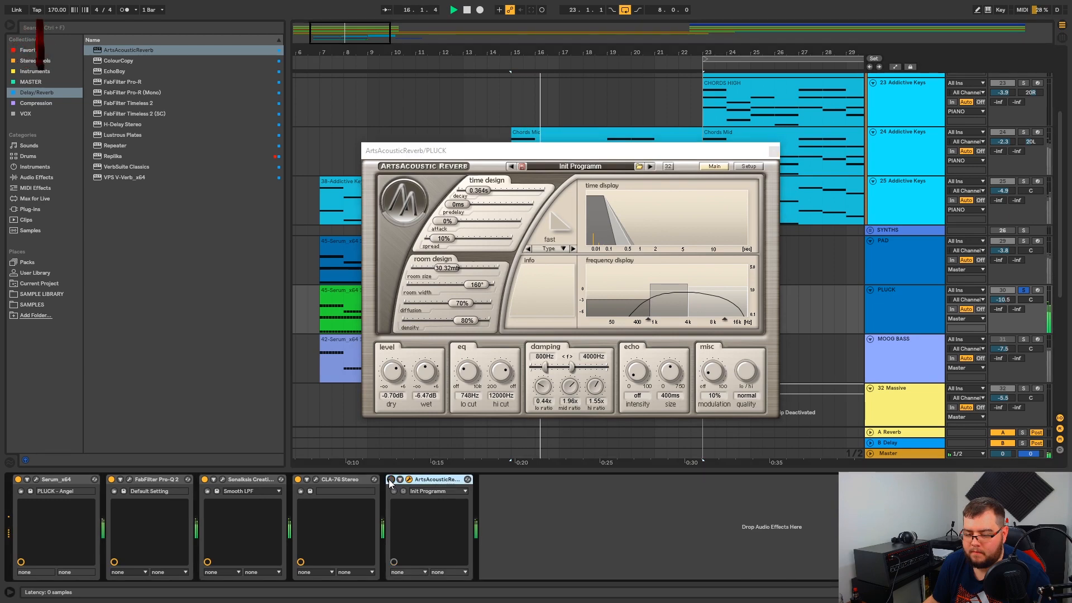
pyautogui.click(391, 479)
pyautogui.moveTo(733, 155); pyautogui.dragTo(716, 169)
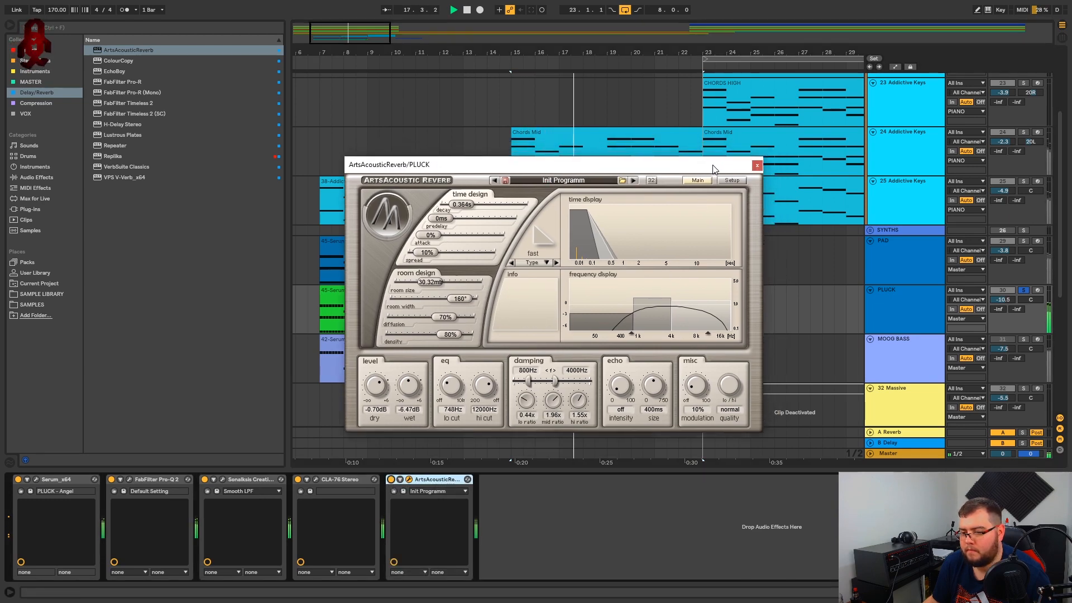
pyautogui.click(757, 167)
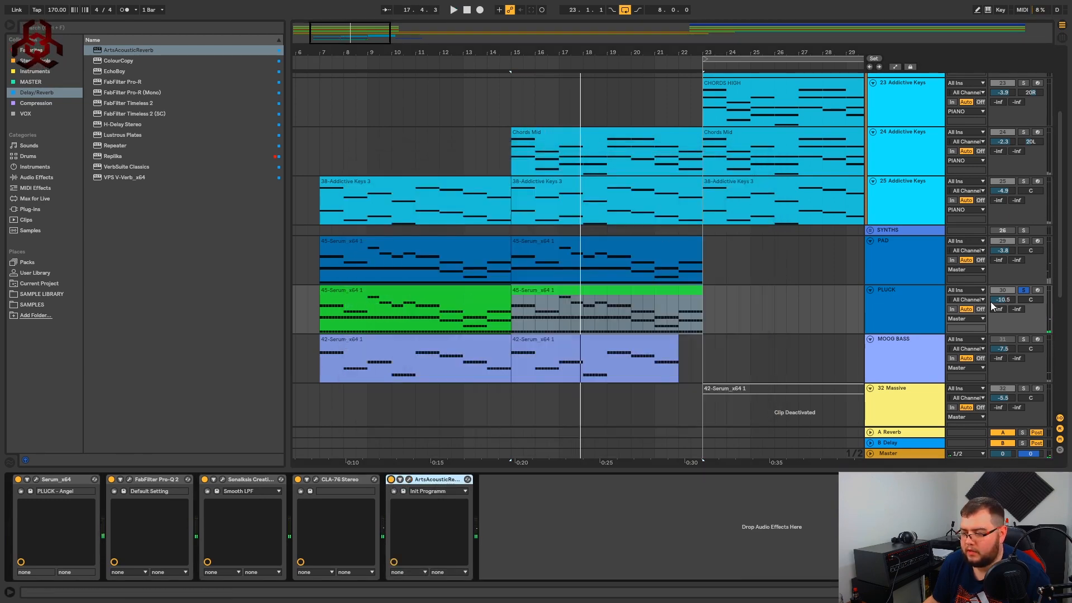
# Unsolo the PLUCK track and raise its volume to -9.2 dB in the full mix.
pyautogui.click(1023, 291)
pyautogui.press('space')
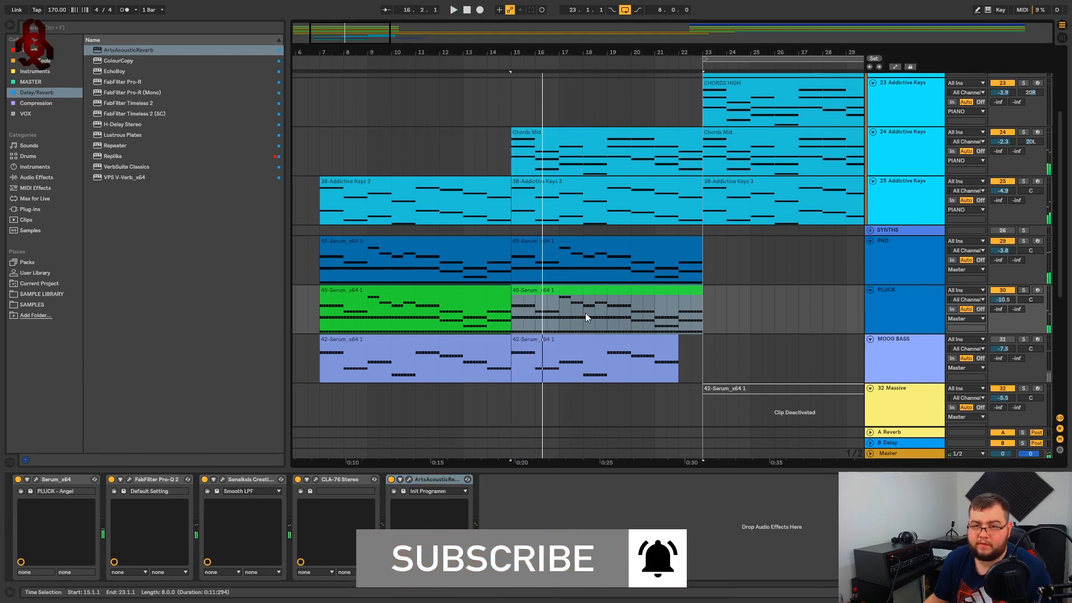
pyautogui.moveTo(1003, 299); pyautogui.dragTo(1003, 292)
pyautogui.press('space')
# Play the arrangement from bar 7 and bring the PLUCK track's volume up to -5.9 dB.
pyautogui.click(336, 329)
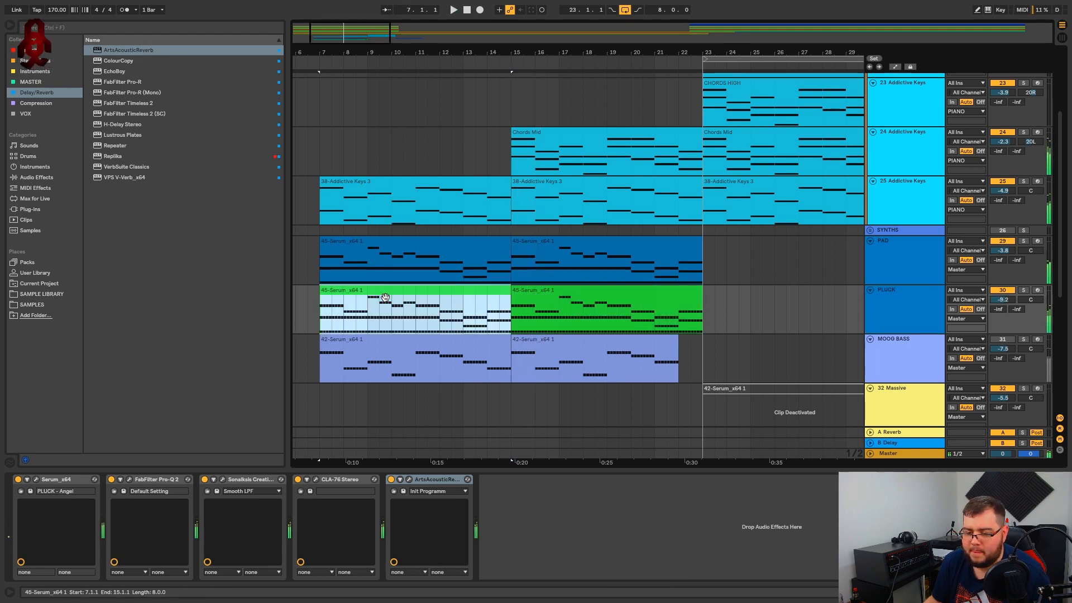
pyautogui.hotkey('ctrl', 'l')
pyautogui.click(998, 304)
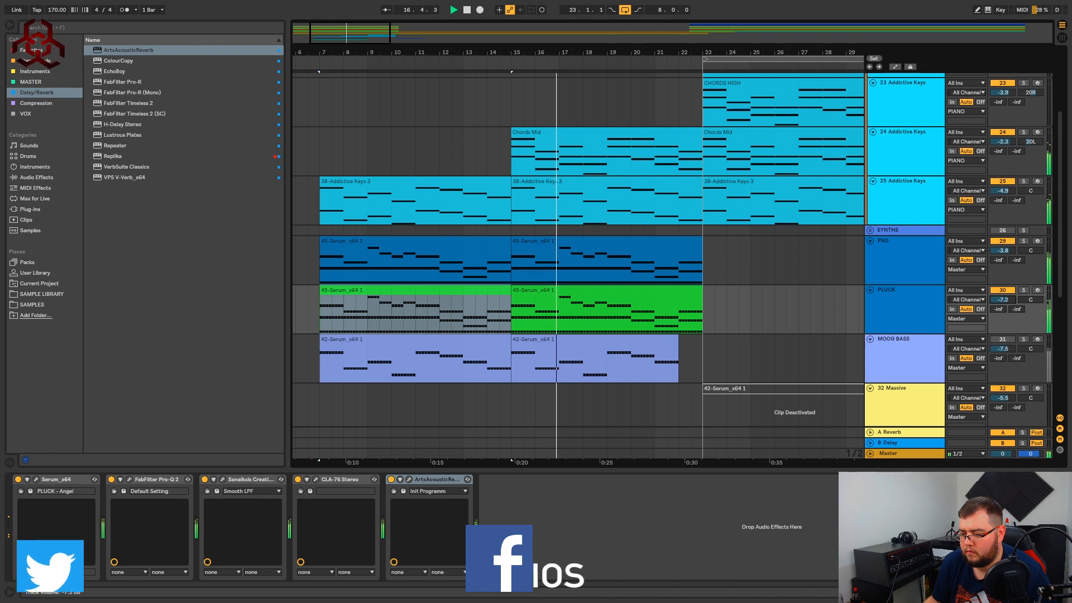
pyautogui.moveTo(1008, 301); pyautogui.dragTo(1003, 298)
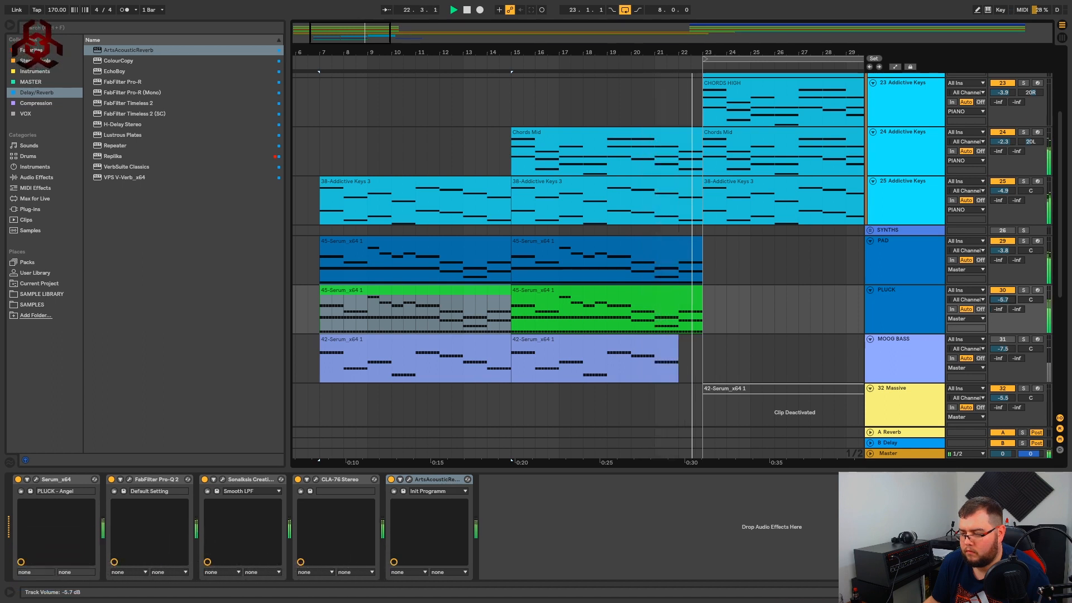
pyautogui.press('space')
pyautogui.click(417, 295)
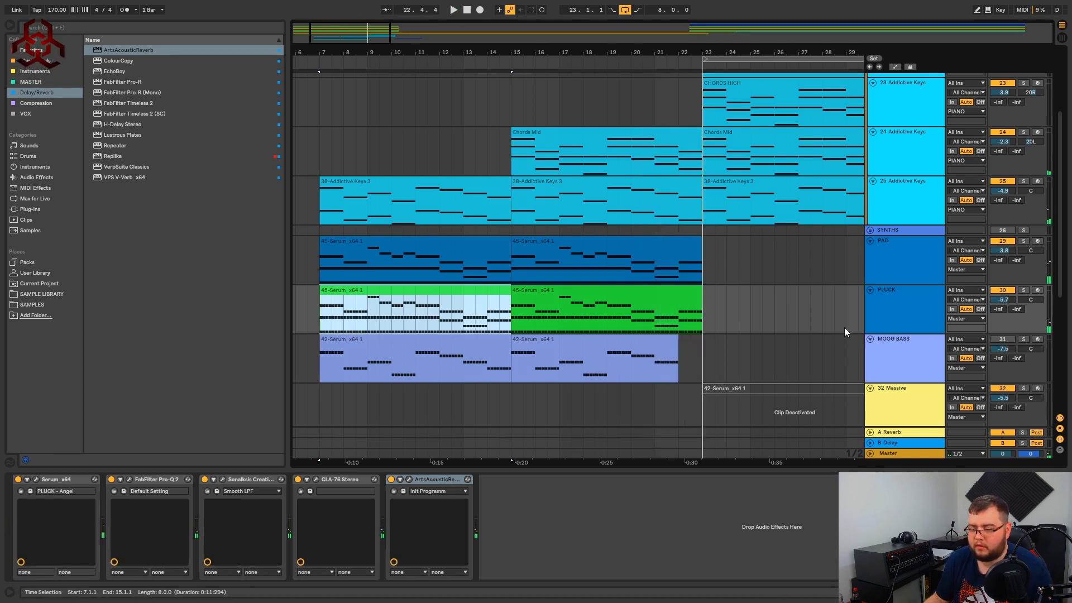
pyautogui.click(916, 311)
pyautogui.moveTo(1008, 302); pyautogui.dragTo(1008, 303)
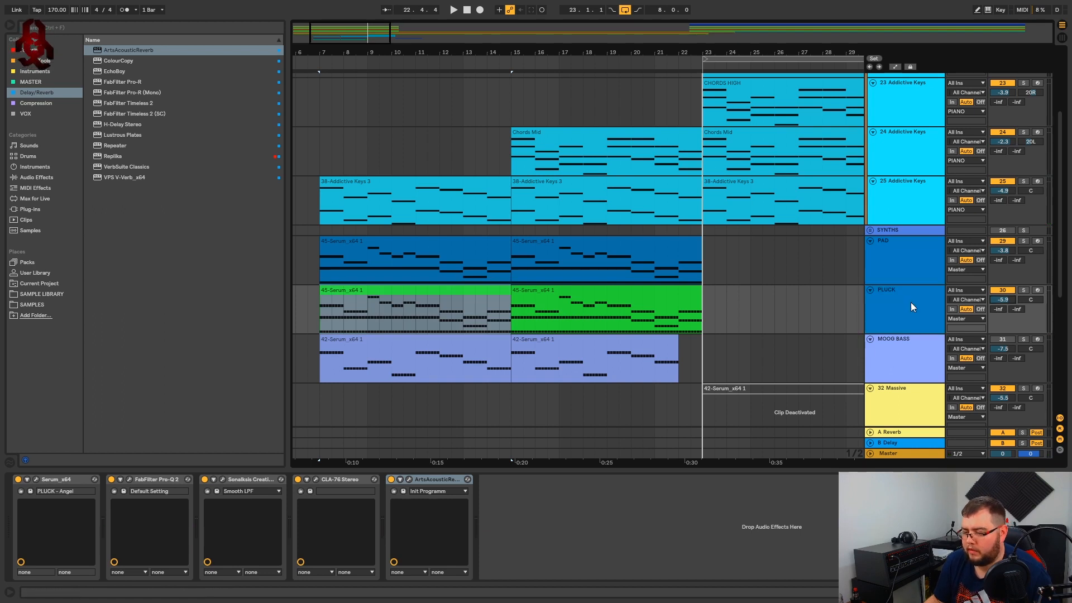
# Review the settings of the CLA-76 Stereo compressor on the PLUCK track.
pyautogui.click(314, 487)
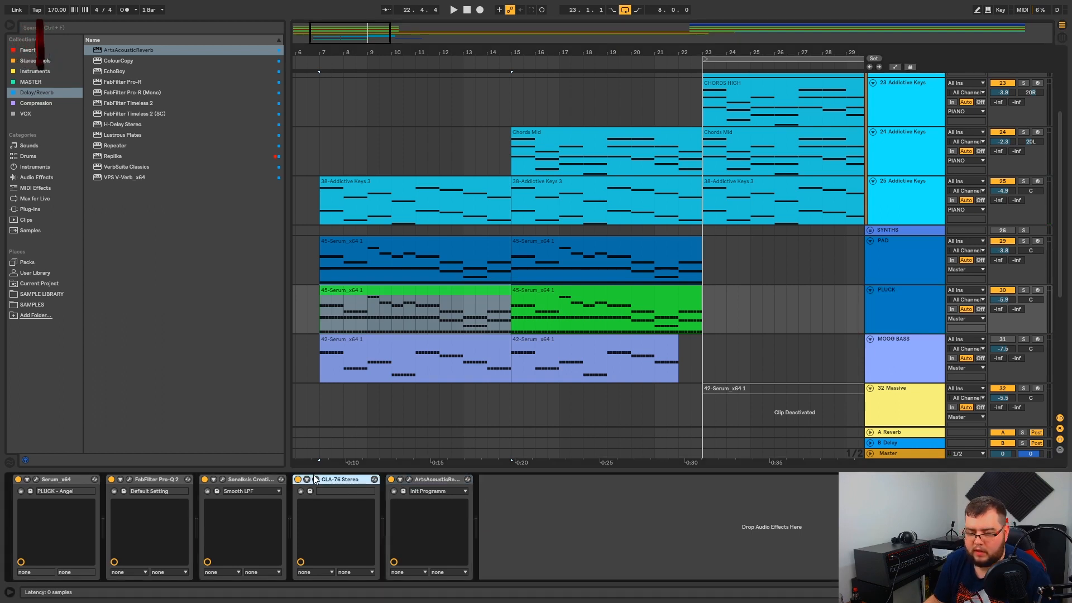
pyautogui.click(317, 479)
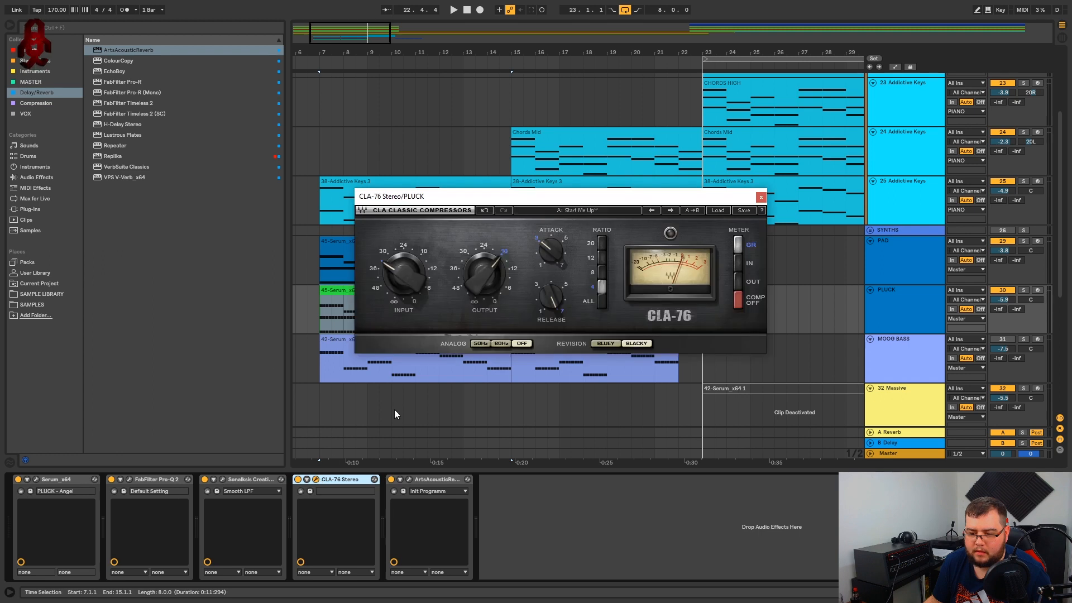
pyautogui.moveTo(566, 203); pyautogui.dragTo(527, 216)
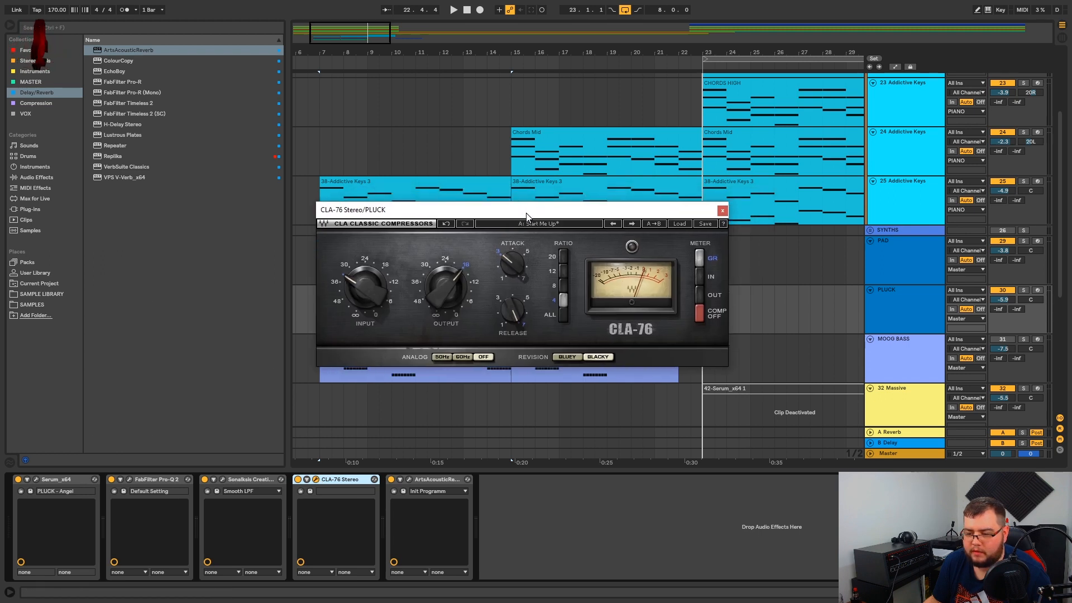
pyautogui.click(722, 211)
# Add the VMS MB Compressor_x64 from the Compression collection after the reverb on the PLUCK track.
pyautogui.click(451, 478)
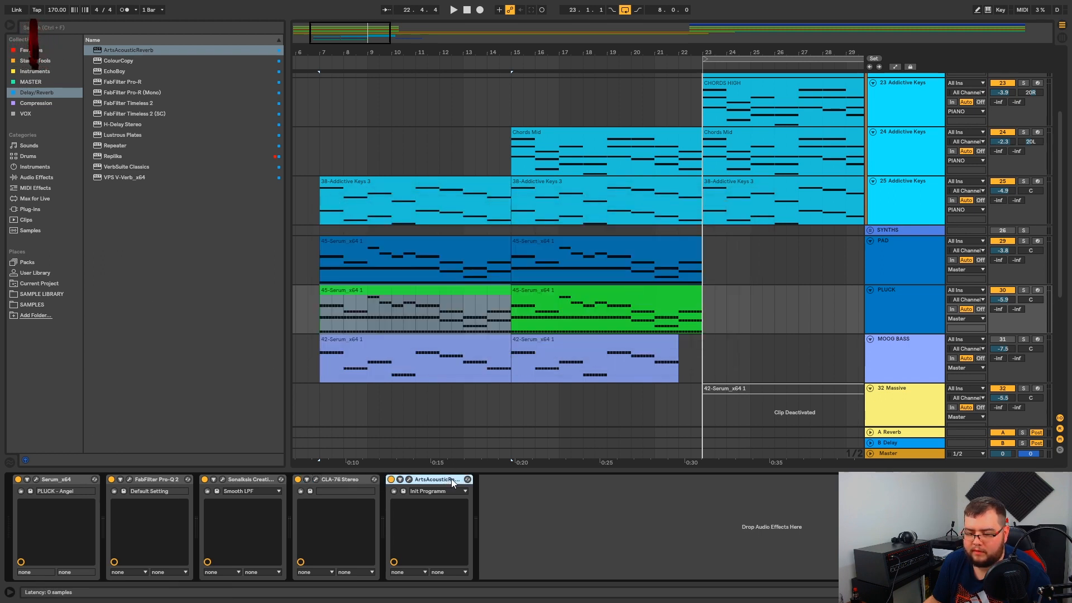
pyautogui.click(35, 103)
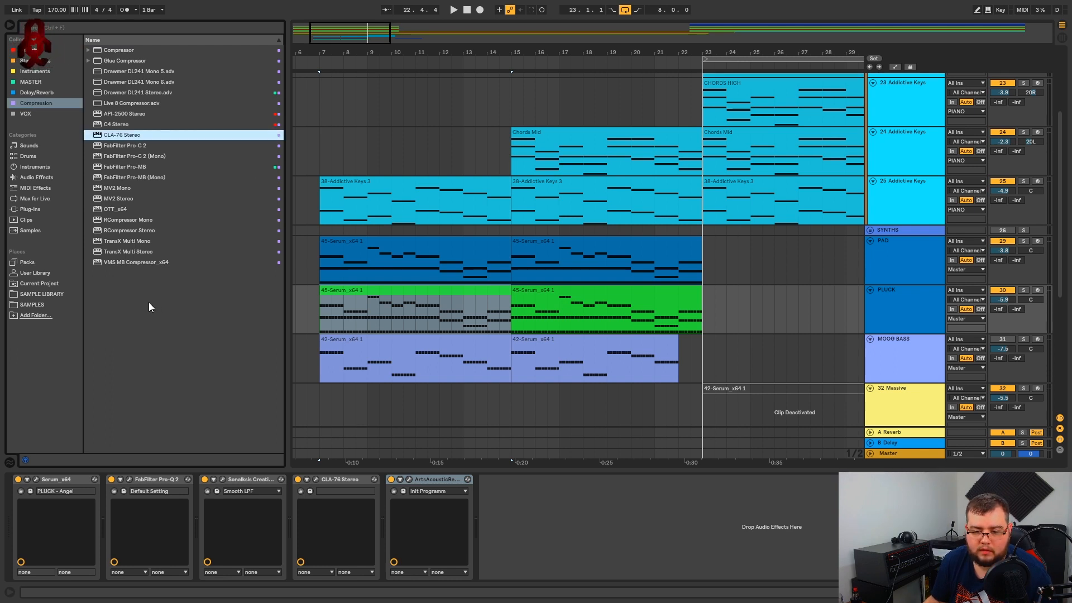
pyautogui.doubleClick(136, 262)
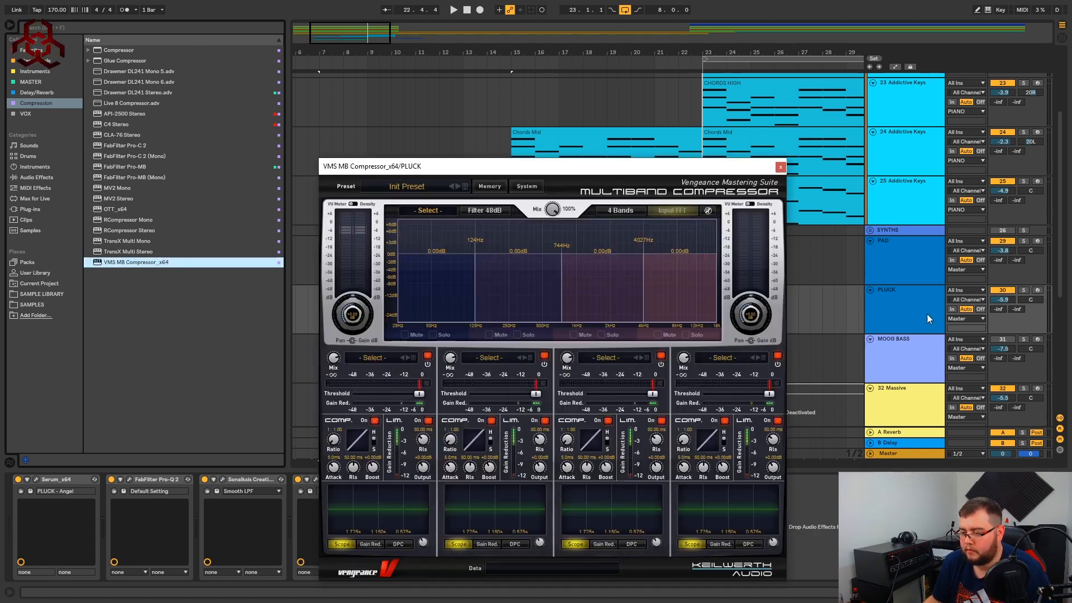
# Solo the PLUCK track and play it from bar 15 through the multiband compressor.
pyautogui.click(884, 301)
pyautogui.press('space')
pyautogui.press('space')
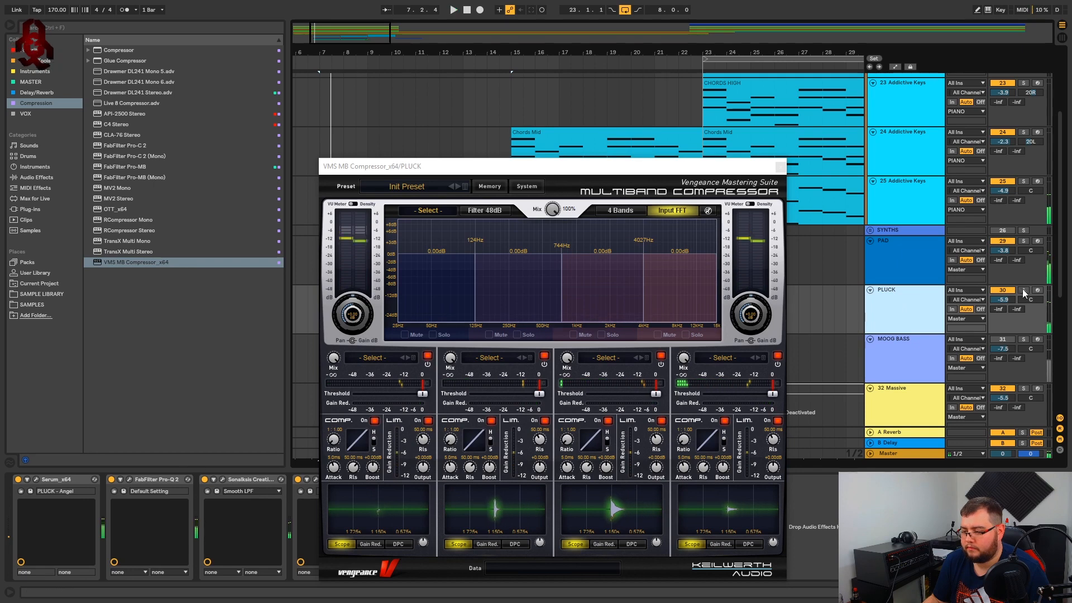
pyautogui.click(1024, 290)
pyautogui.moveTo(565, 167); pyautogui.dragTo(532, 397)
pyautogui.click(545, 355)
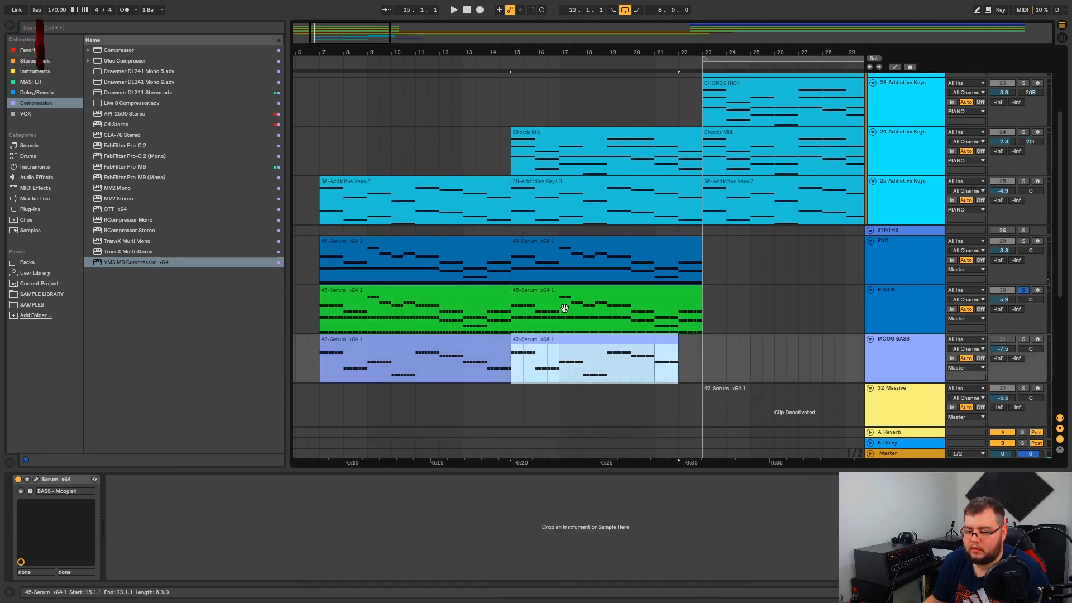
pyautogui.click(561, 307)
pyautogui.press('space')
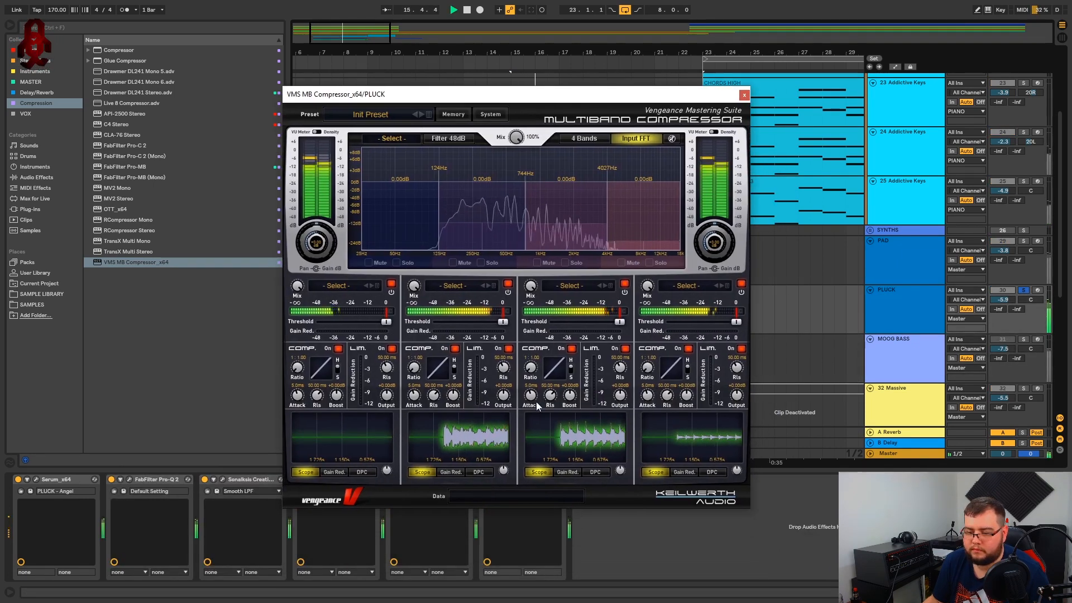
# Load the Mid Hard preset on the multiband compressor's 124–744 Hz band and fine-tune its lowered threshold.
pyautogui.moveTo(506, 329); pyautogui.dragTo(473, 330)
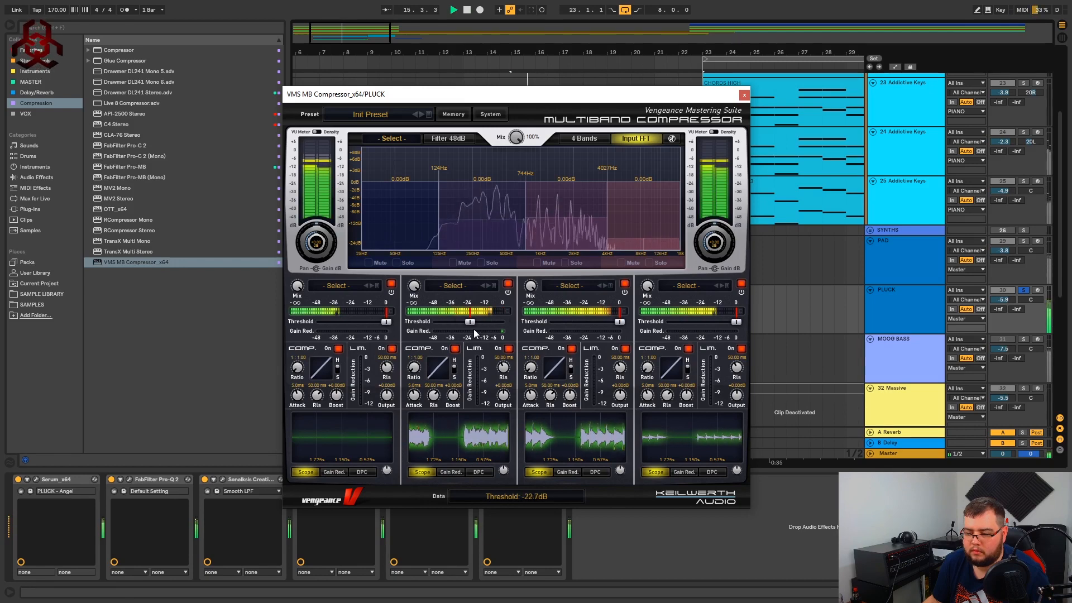
pyautogui.click(457, 287)
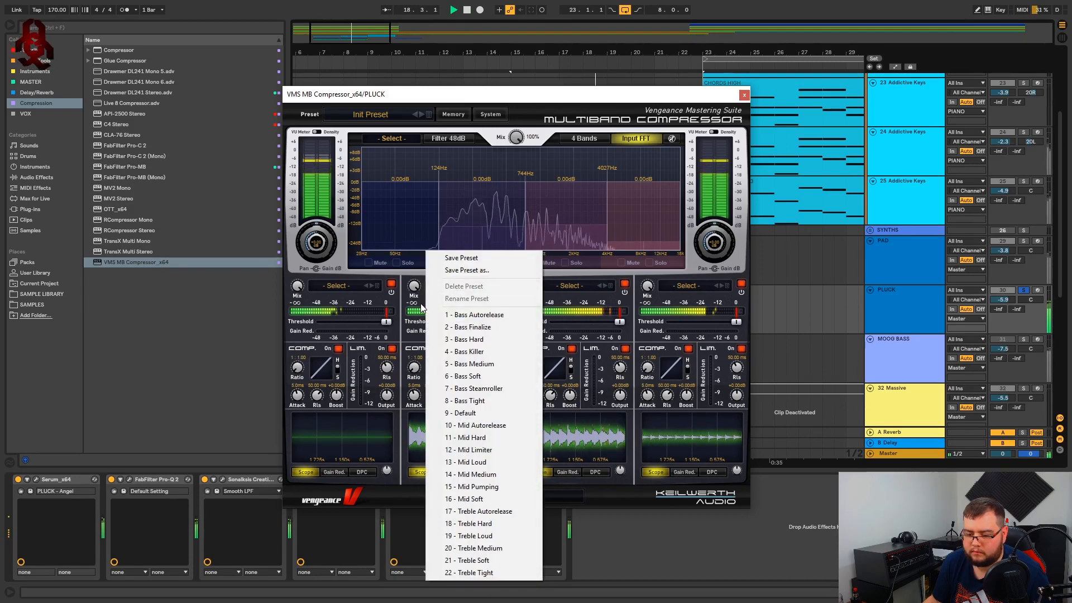
pyautogui.click(479, 439)
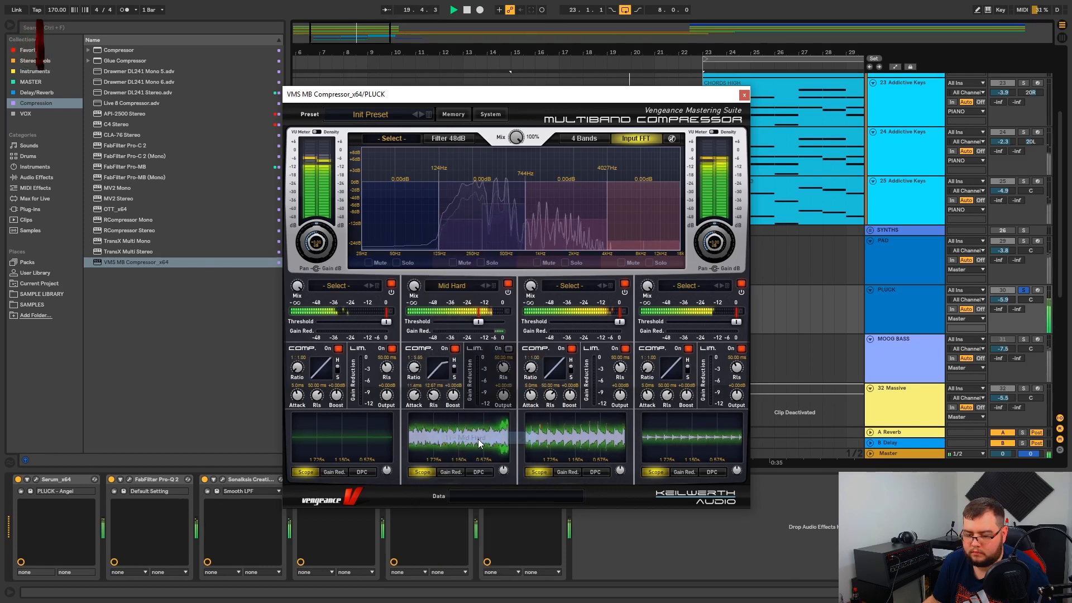
pyautogui.moveTo(485, 324); pyautogui.dragTo(482, 324)
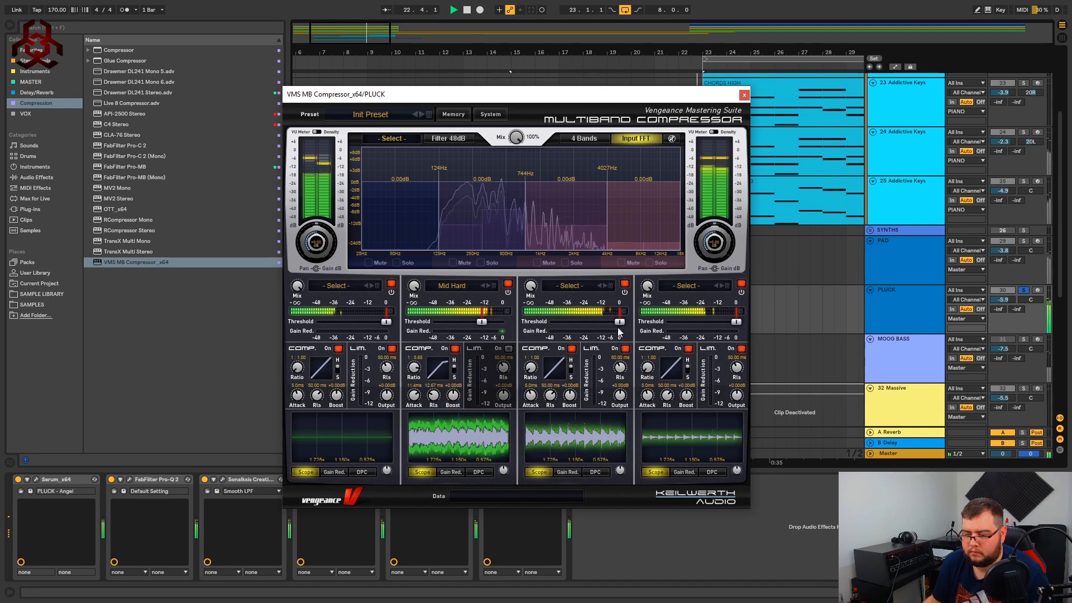
# Load the Treble Loud preset on the 744–4027 Hz band and set its threshold to -11.9 dB.
pyautogui.moveTo(620, 322); pyautogui.dragTo(557, 326)
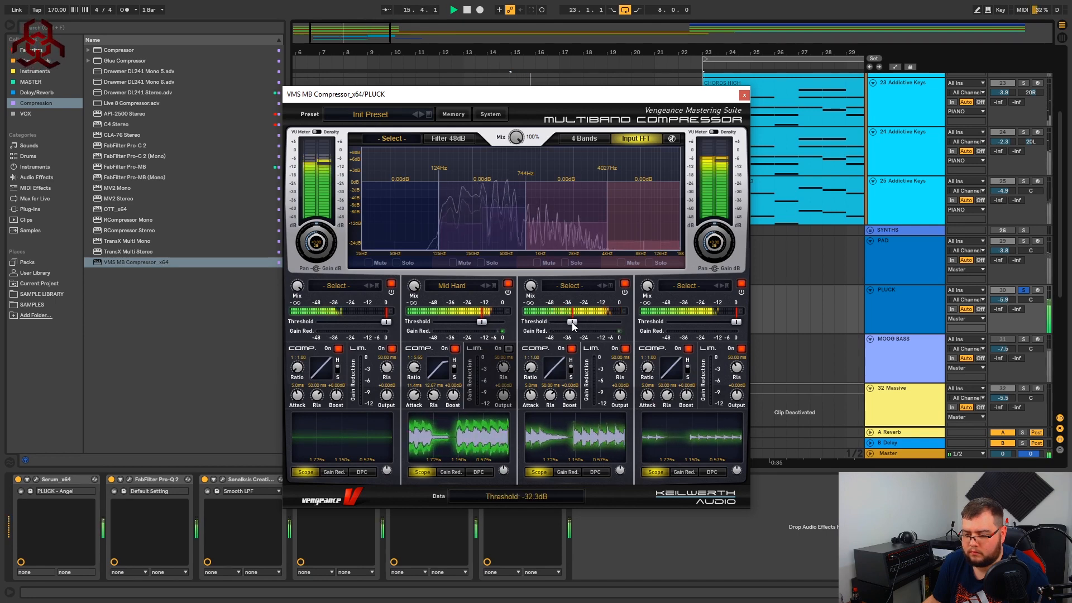
pyautogui.click(570, 285)
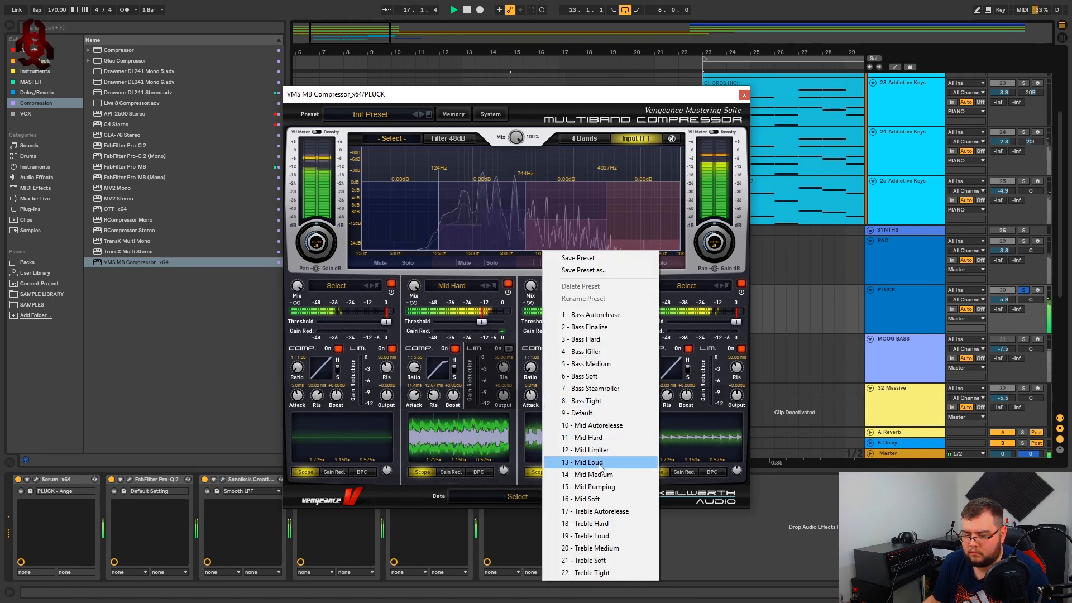
pyautogui.click(593, 535)
pyautogui.moveTo(593, 323); pyautogui.dragTo(602, 322)
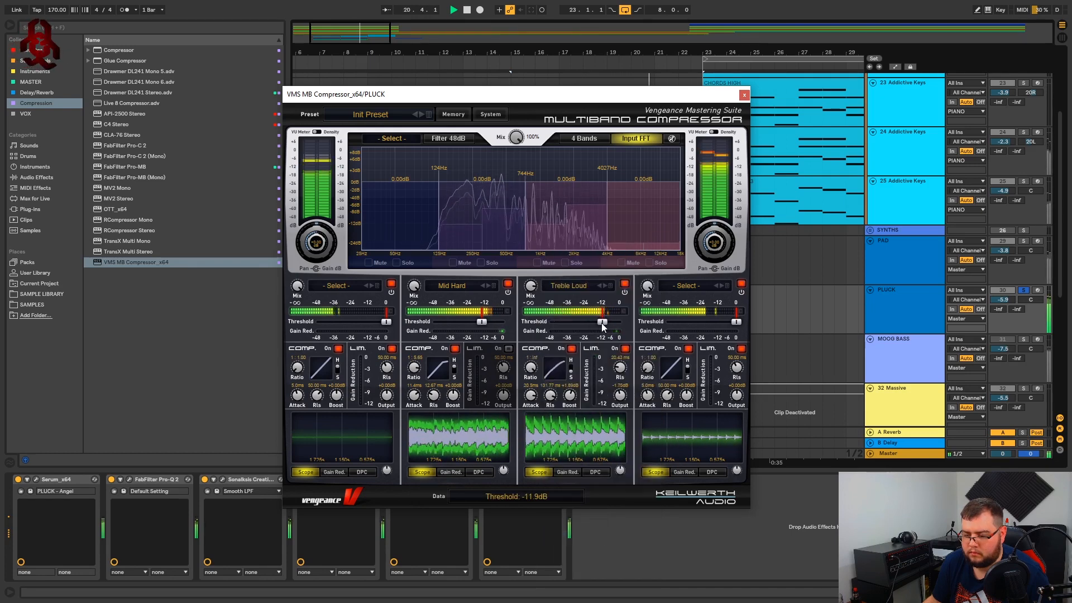
# Load the Treble Soft preset on the band above 4027 Hz, lower its threshold, and slightly raise the 744–4027 Hz band's threshold.
pyautogui.click(693, 286)
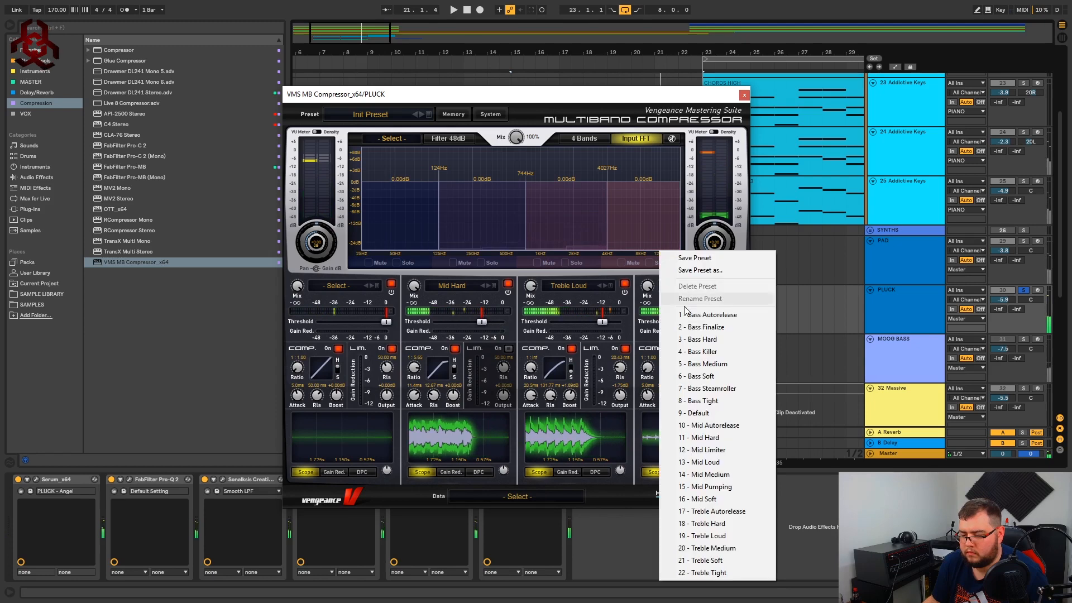
pyautogui.click(721, 561)
pyautogui.press('space')
pyautogui.moveTo(716, 330)
pyautogui.mouseDown()
pyautogui.moveTo(688, 326)
pyautogui.moveTo(697, 331)
pyautogui.mouseUp()
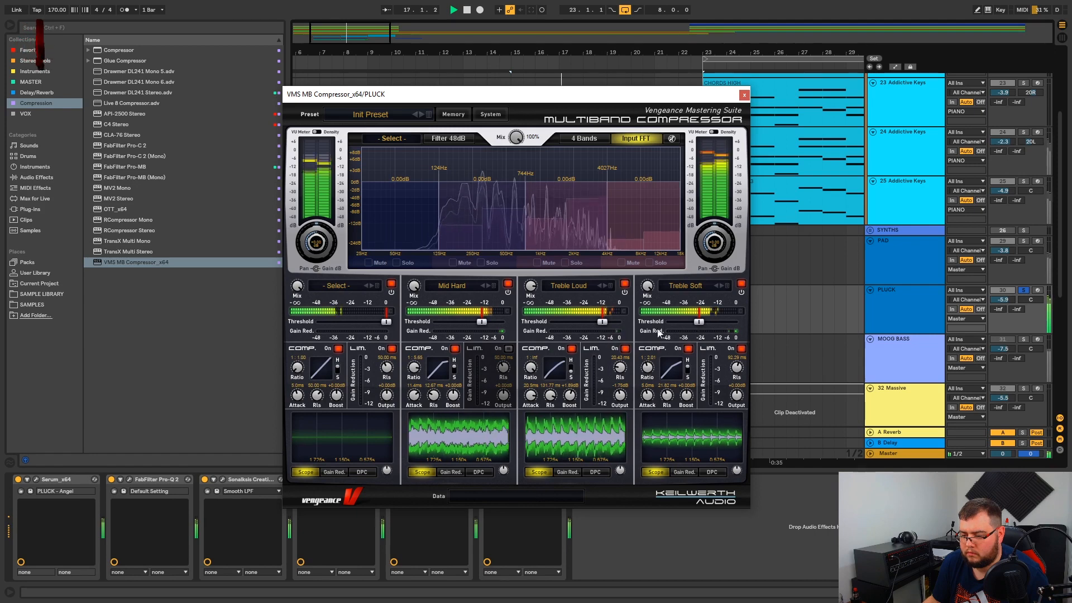
pyautogui.moveTo(603, 322); pyautogui.dragTo(608, 323)
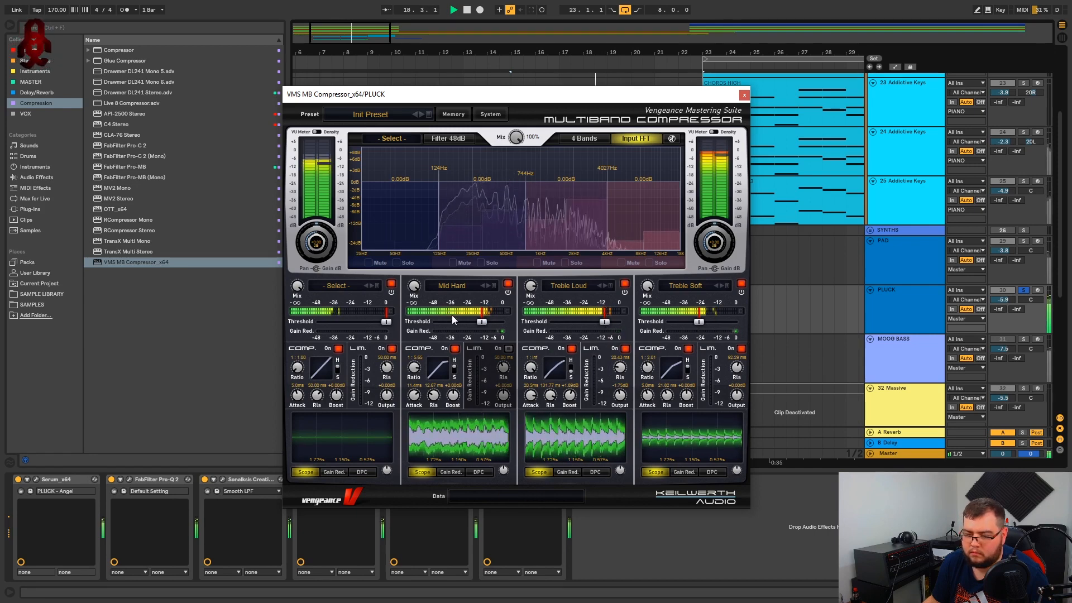
# Slightly raise the 124–744 Hz band's threshold and toggle the lowest band's processing in the multiband compressor.
pyautogui.moveTo(482, 322); pyautogui.dragTo(486, 322)
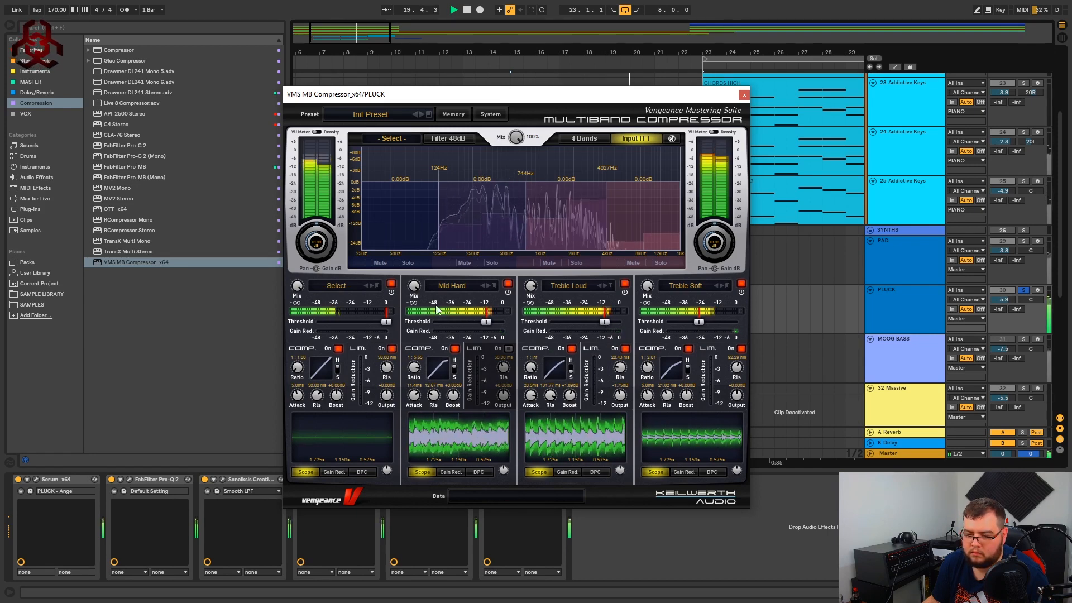
pyautogui.click(391, 283)
pyautogui.click(745, 94)
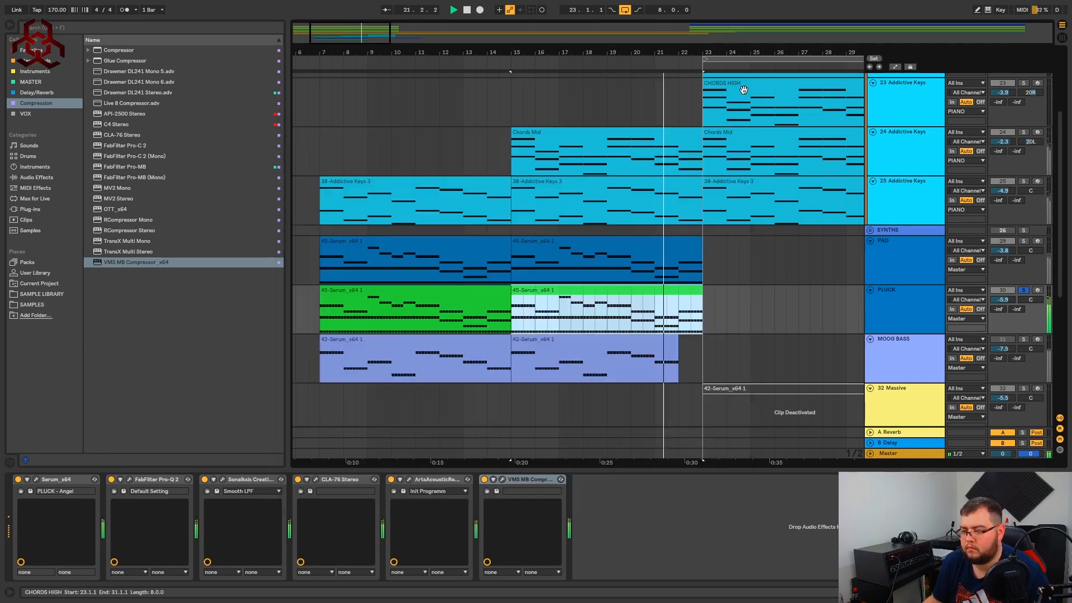
# Unsolo the PLUCK track, lower its volume to -7.5, and play the full mix from bar 7.
pyautogui.moveTo(1003, 299); pyautogui.dragTo(1003, 302)
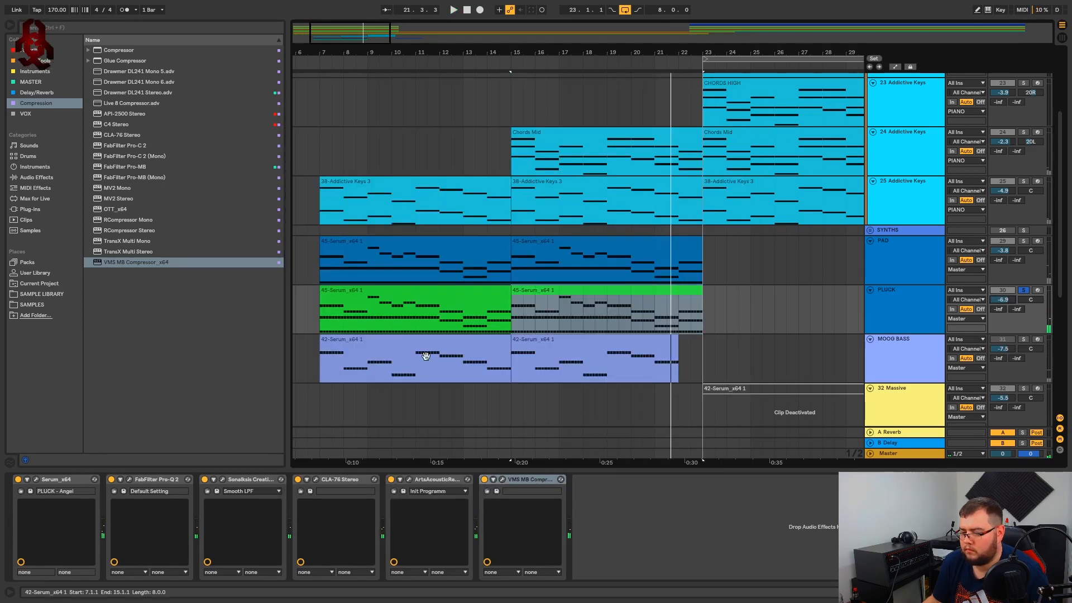
pyautogui.click(413, 313)
pyautogui.click(1024, 291)
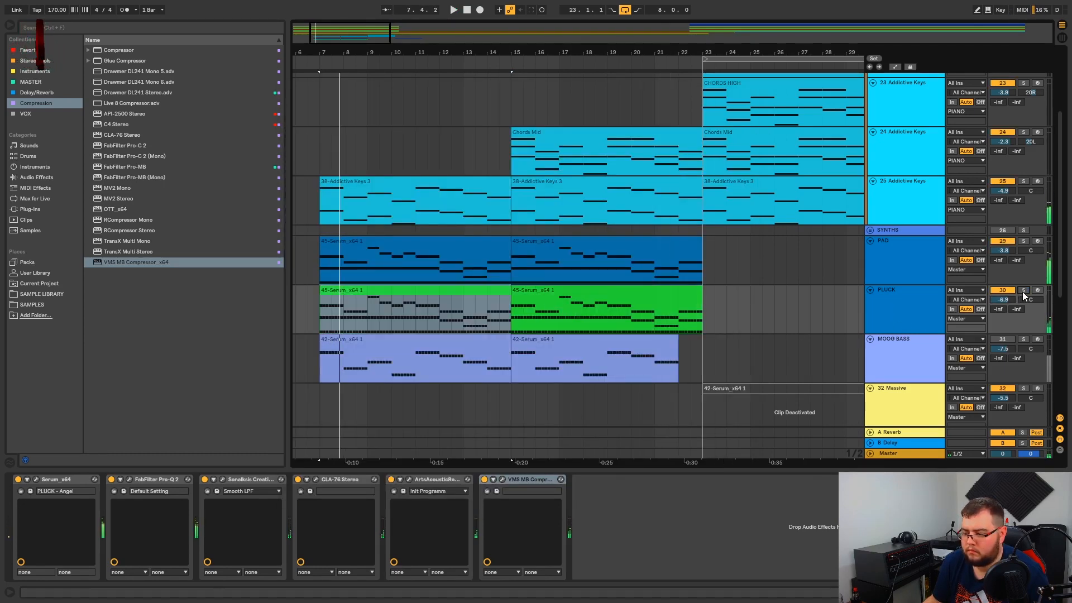
pyautogui.press('space')
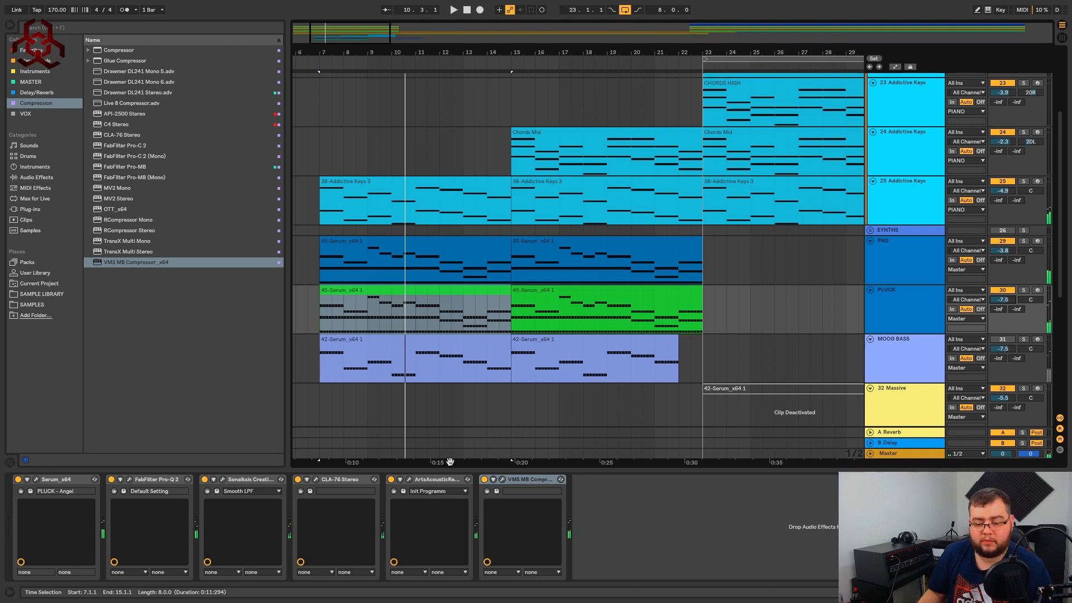
# Move the Sonalksis filter to the end of the PLUCK device chain, after the multiband compressor.
pyautogui.click(247, 478)
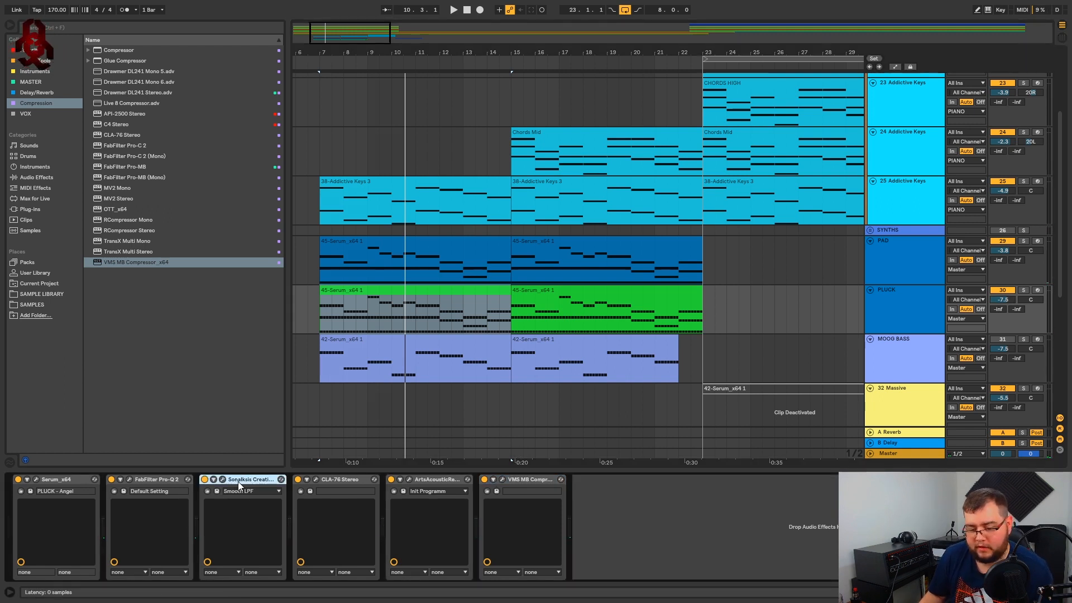
pyautogui.moveTo(238, 481); pyautogui.dragTo(585, 511)
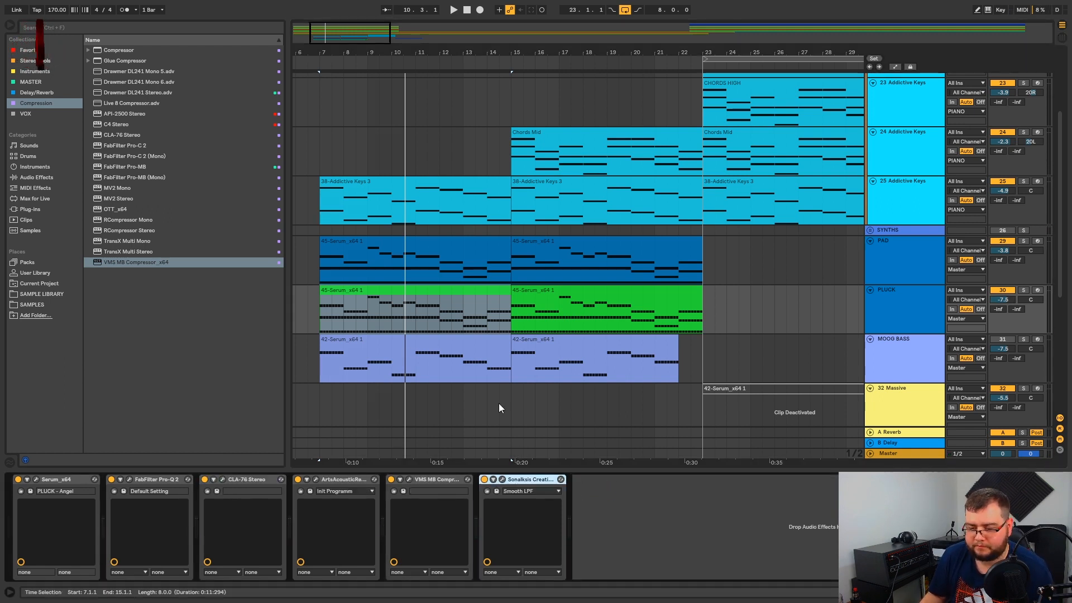
# Play the arrangement from bar 7 and lower the PLUCK track's volume to -8.5.
pyautogui.click(343, 305)
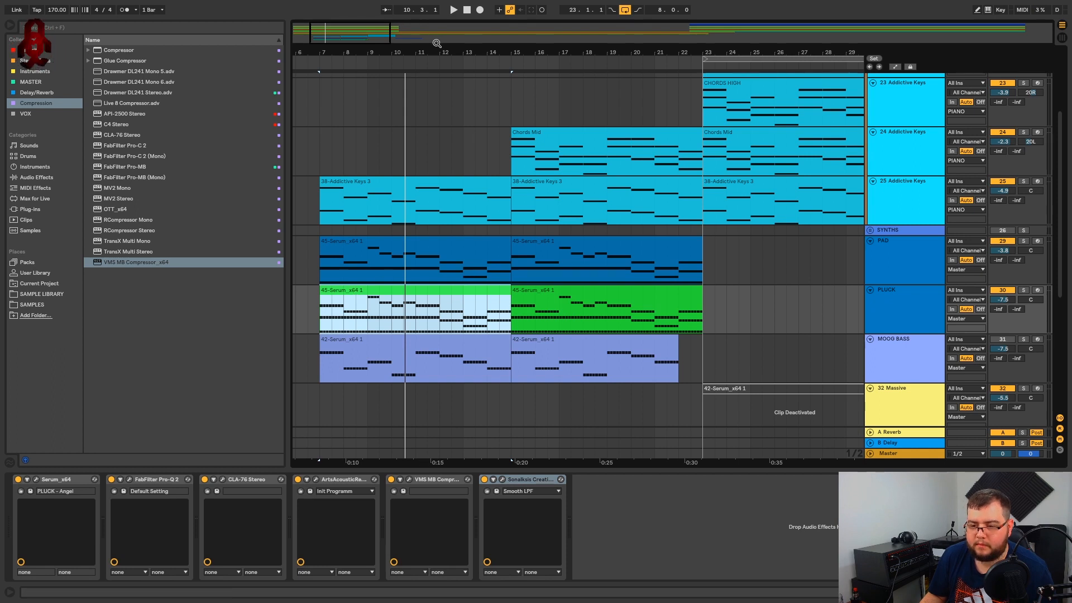
pyautogui.moveTo(437, 43); pyautogui.dragTo(412, 61)
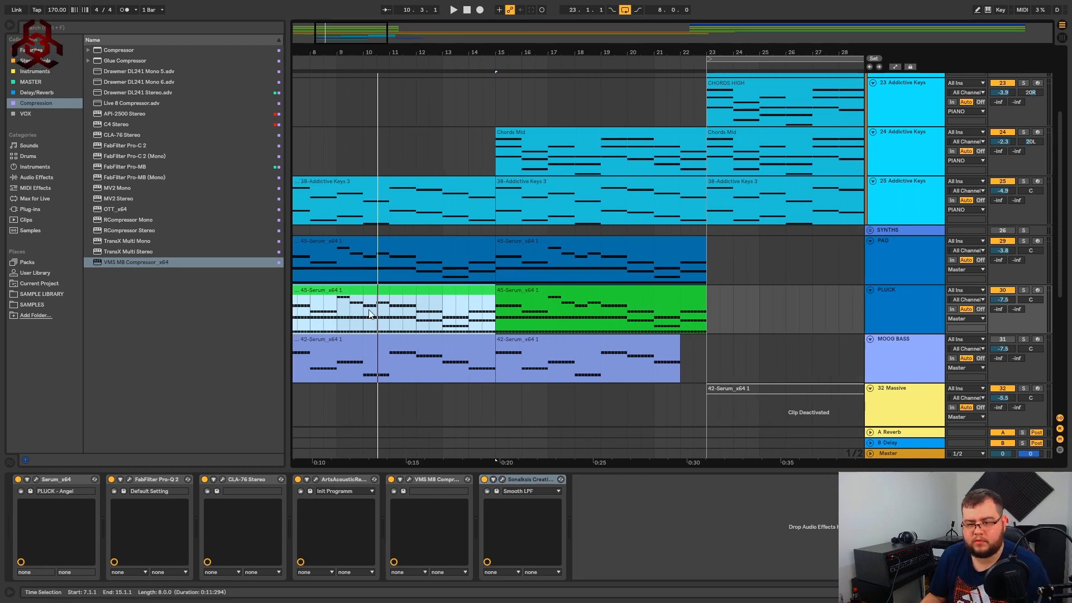
pyautogui.moveTo(410, 51); pyautogui.dragTo(481, 58)
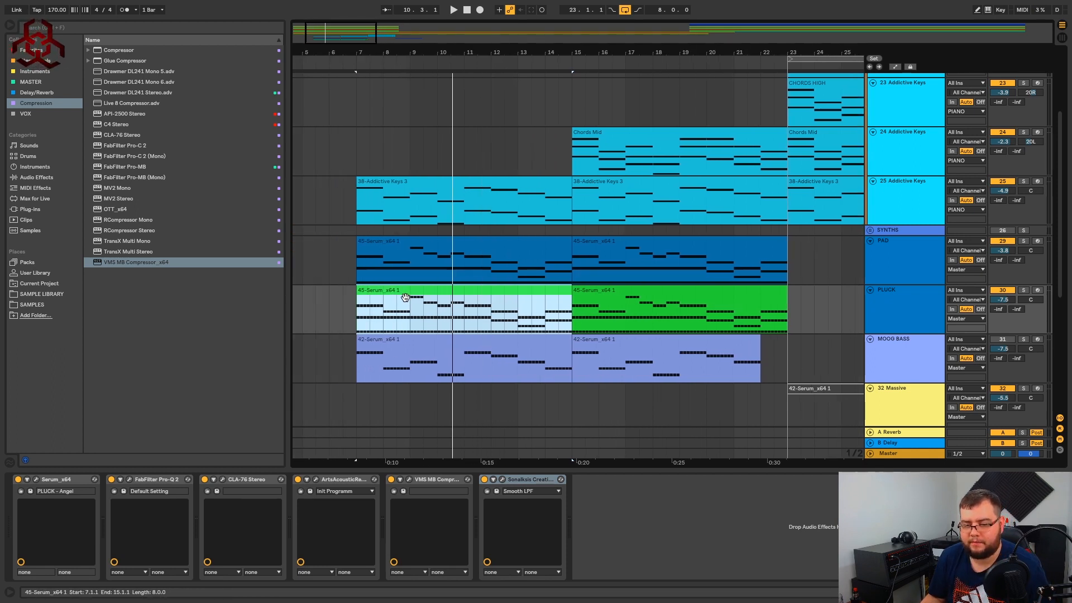
pyautogui.press('space')
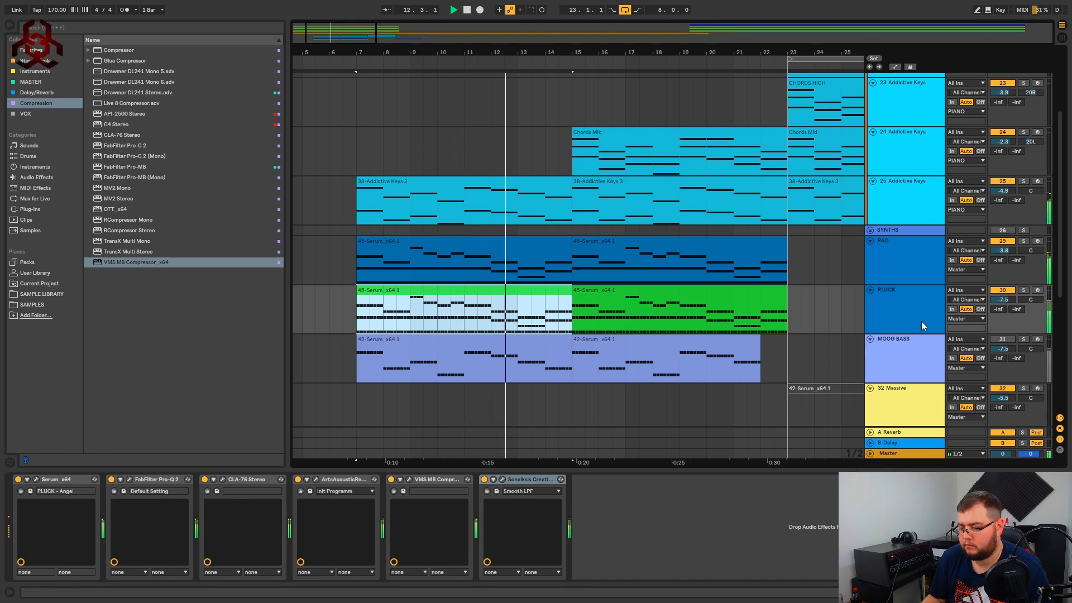
pyautogui.moveTo(1008, 297); pyautogui.dragTo(1009, 298)
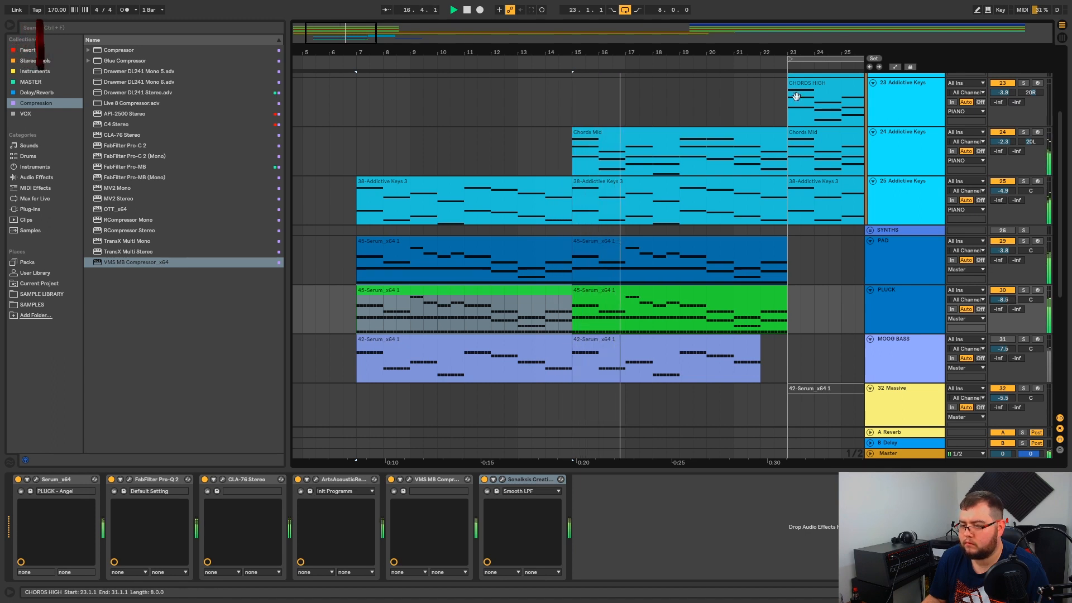
pyautogui.moveTo(763, 52); pyautogui.dragTo(656, 43)
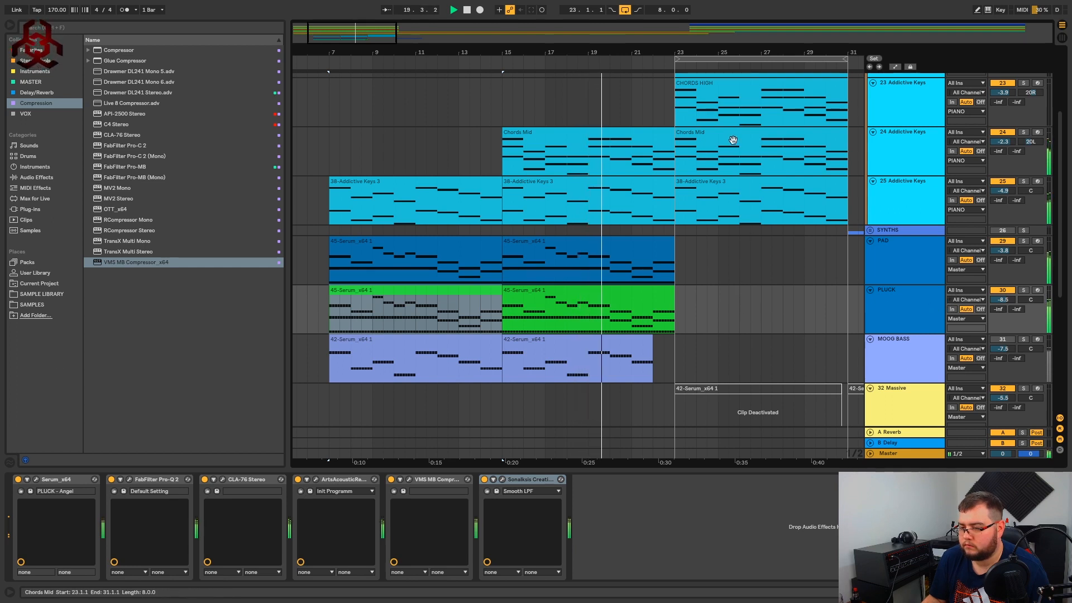
pyautogui.moveTo(767, 53); pyautogui.dragTo(668, 53)
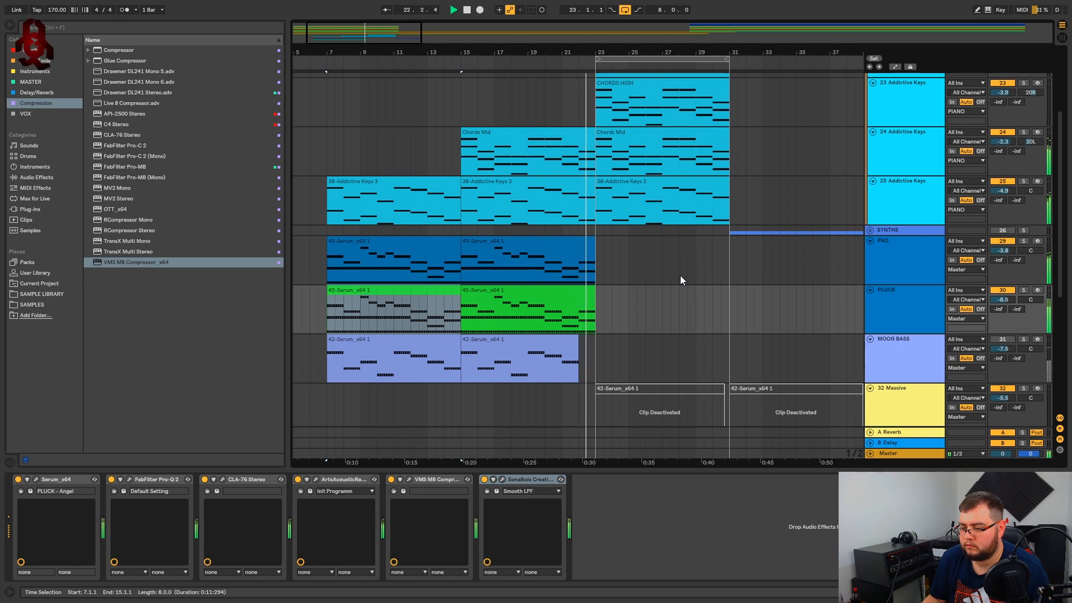
pyautogui.scroll(4, 674, 288)
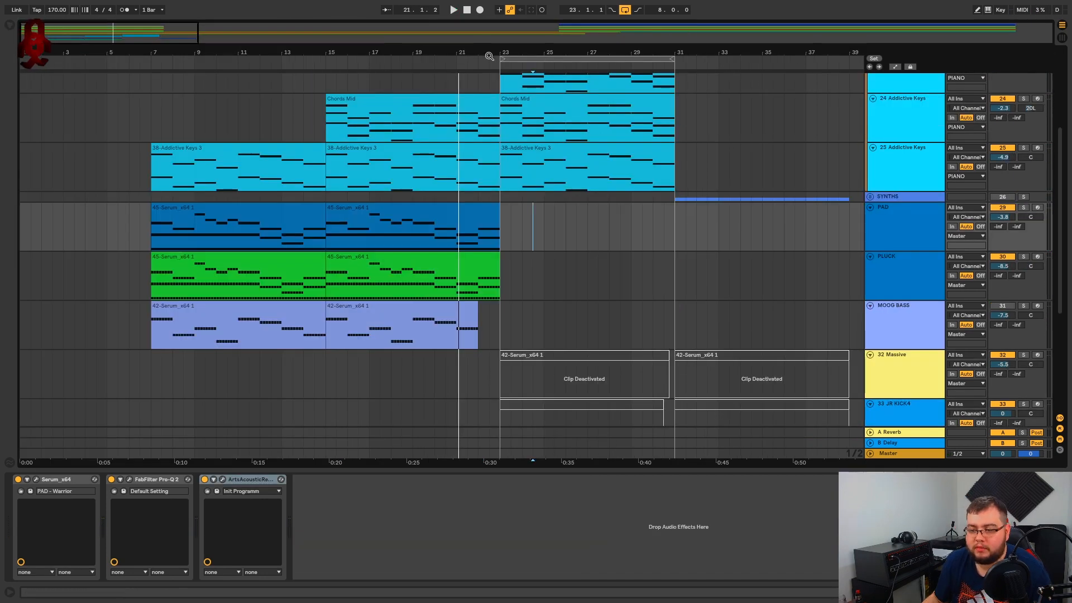
# Reactivate the bar 23 clips on the 32 Massive and 33 JR KICK4 tracks.
pyautogui.moveTo(488, 54); pyautogui.dragTo(493, 56)
pyautogui.scroll(-5, 638, 272)
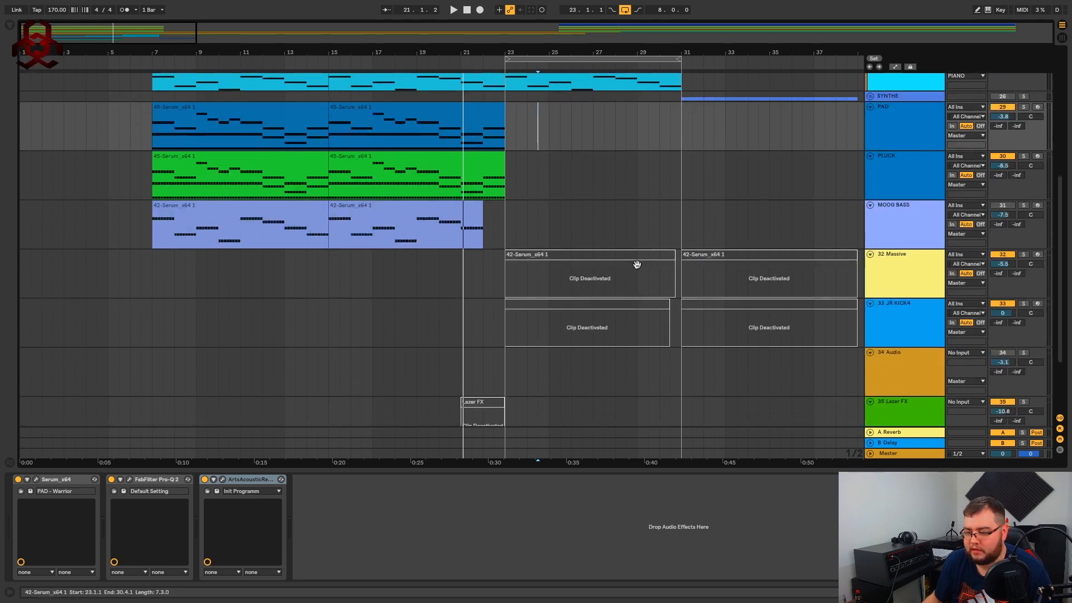
pyautogui.scroll(3, 409, 203)
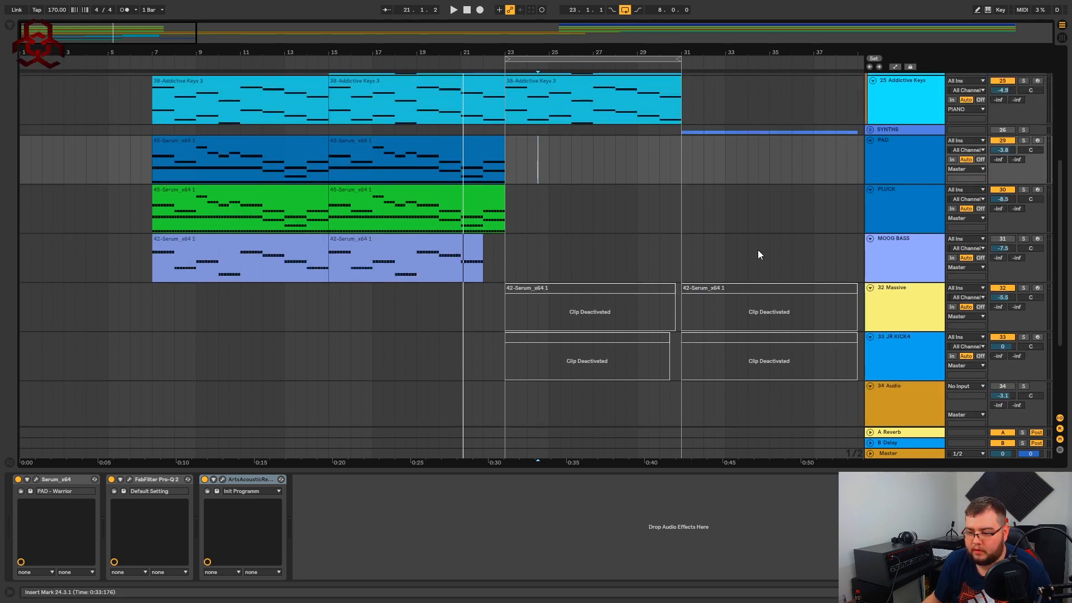
pyautogui.click(548, 294)
pyautogui.scroll(-1, 412, 302)
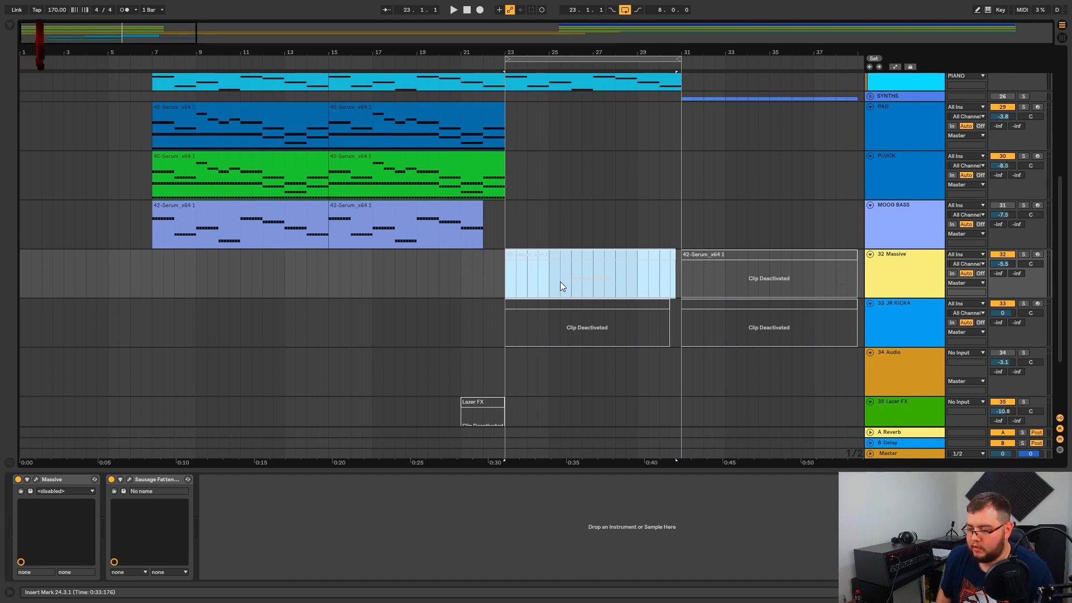
pyautogui.press('0')
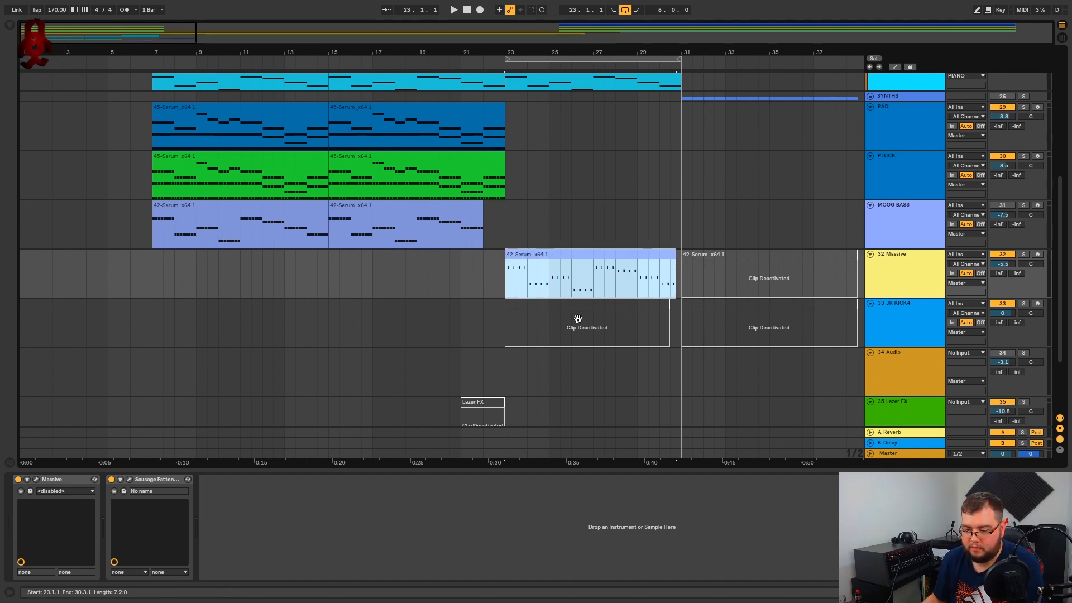
pyautogui.click(578, 319)
pyautogui.press('0')
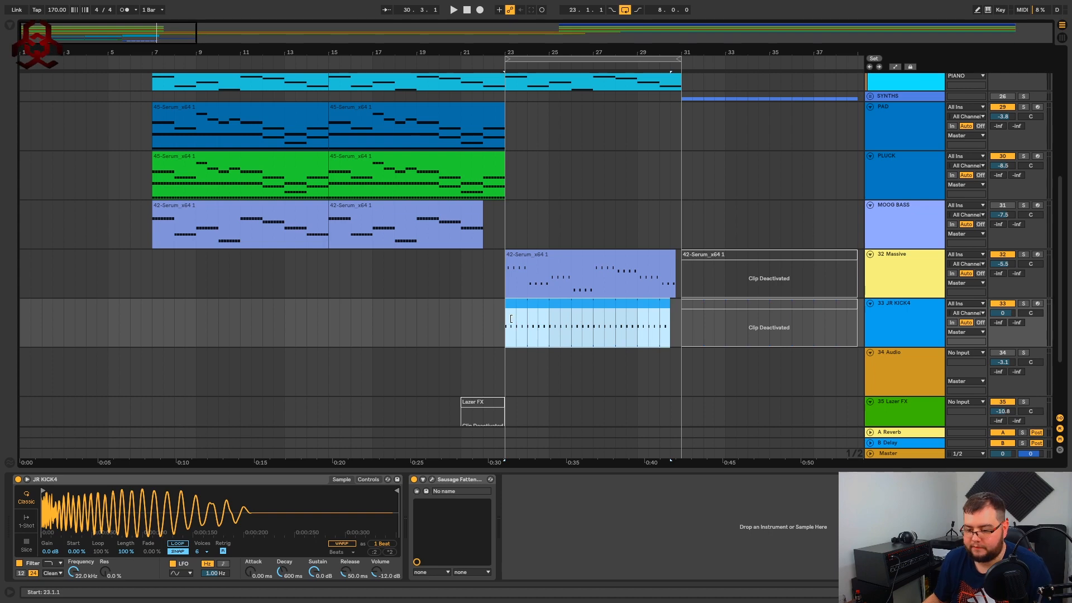
# Open the 32 Massive clip at bar 23 and examine the note pattern of the bass.
pyautogui.click(494, 310)
pyautogui.scroll(-3, 511, 296)
pyautogui.scroll(3, 549, 298)
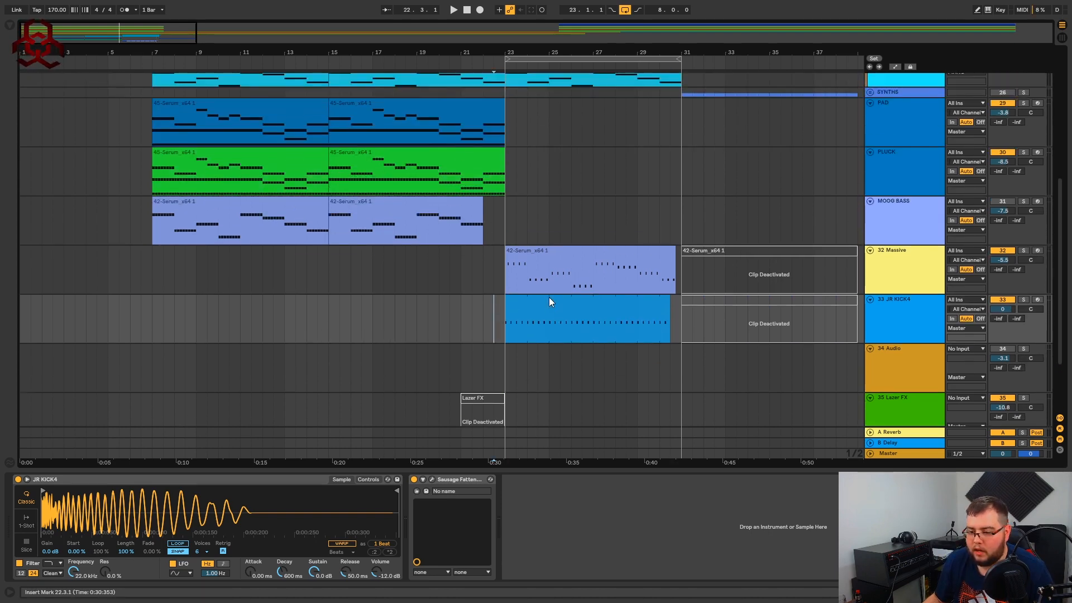
pyautogui.click(509, 226)
pyautogui.scroll(2, 522, 249)
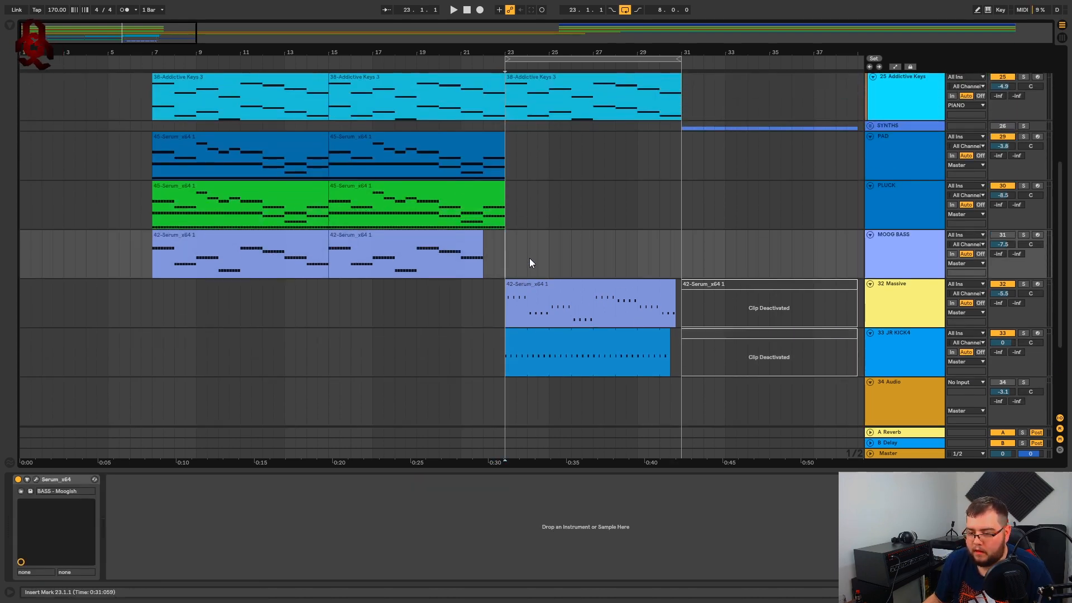
pyautogui.doubleClick(565, 296)
pyautogui.click(347, 374)
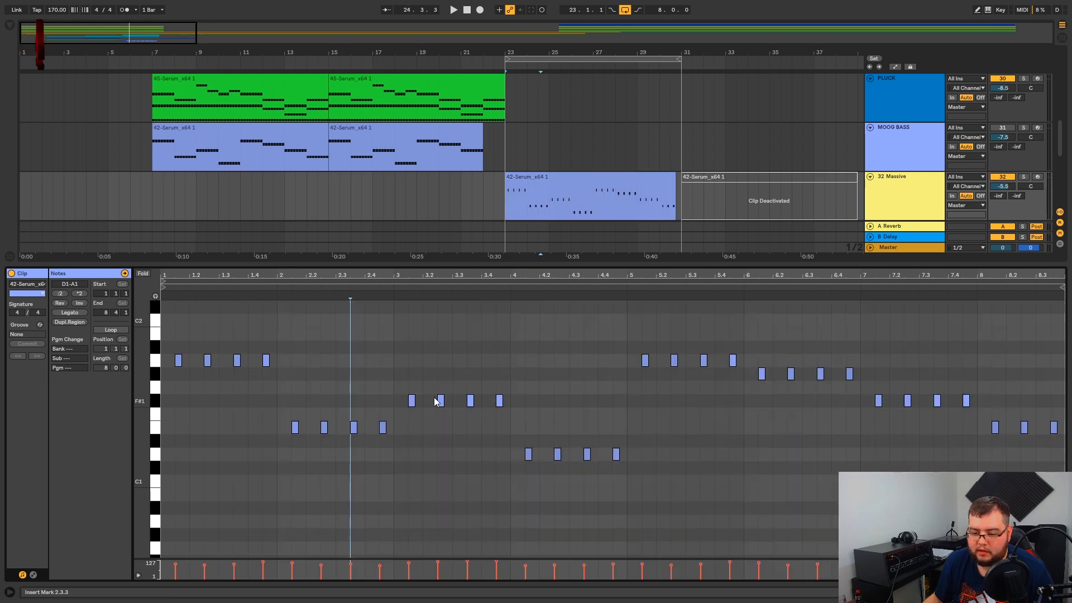
pyautogui.moveTo(411, 278)
pyautogui.mouseDown()
pyautogui.moveTo(422, 385)
pyautogui.moveTo(410, 278)
pyautogui.mouseUp()
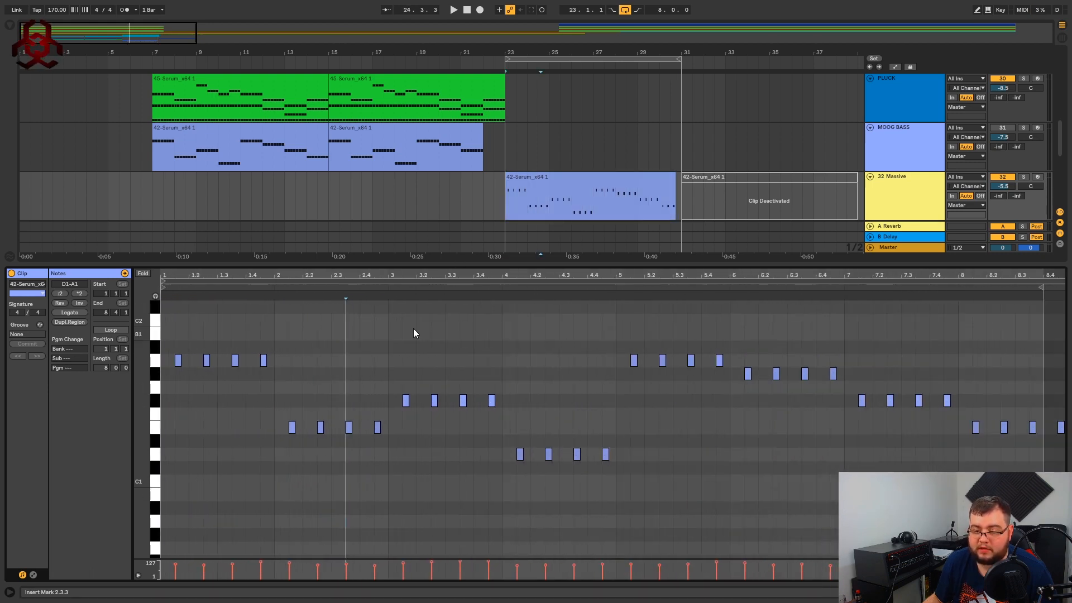
pyautogui.doubleClick(454, 266)
pyautogui.scroll(1, 504, 290)
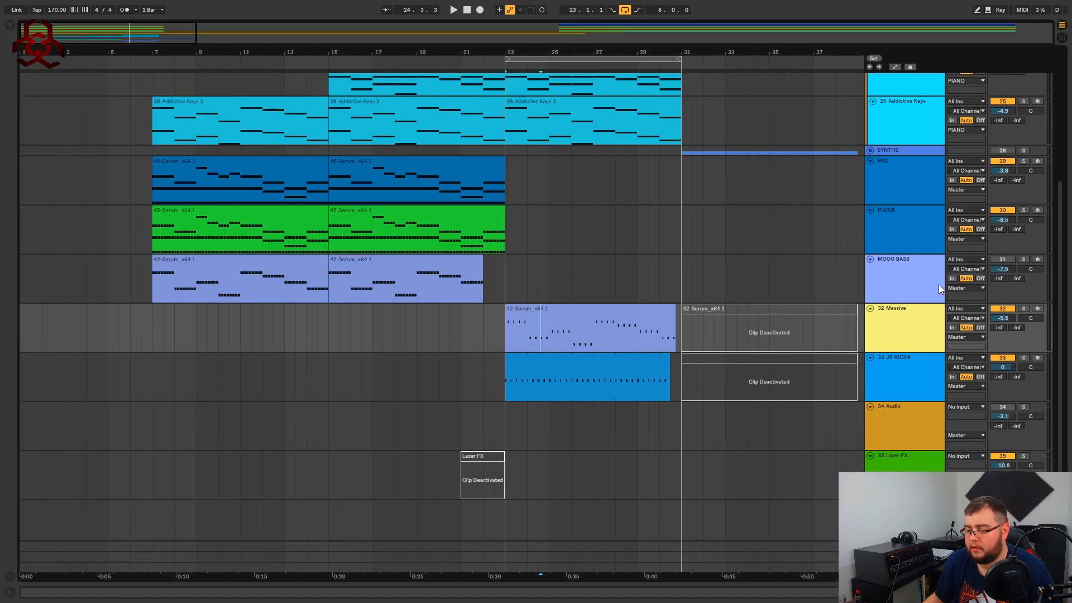
# Solo the 32 Massive track, play it from bar 23, and open its Massive synth.
pyautogui.press('space')
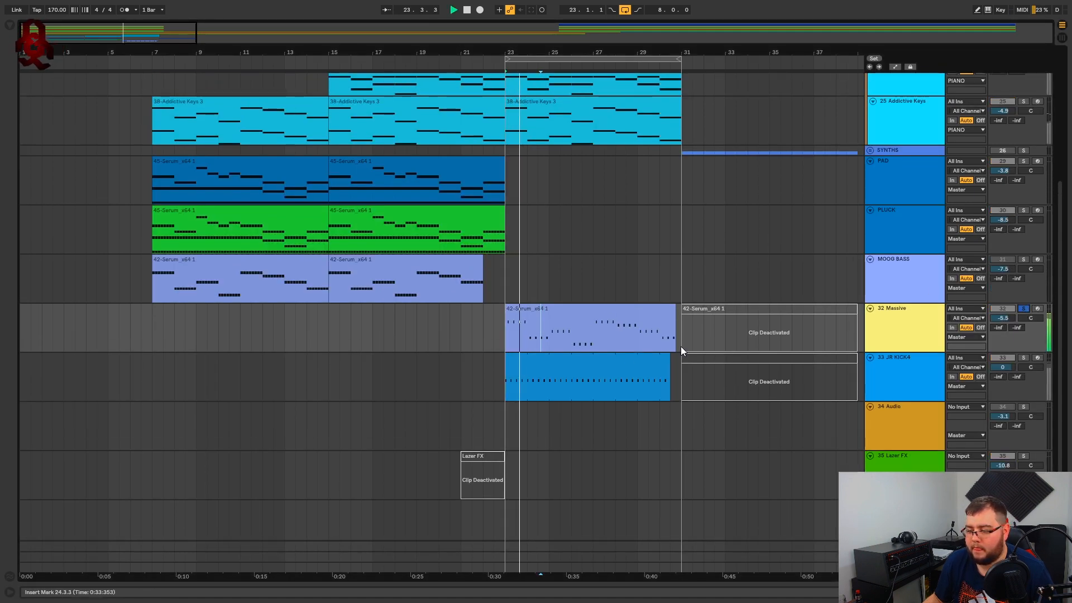
pyautogui.press('space')
pyautogui.doubleClick(873, 327)
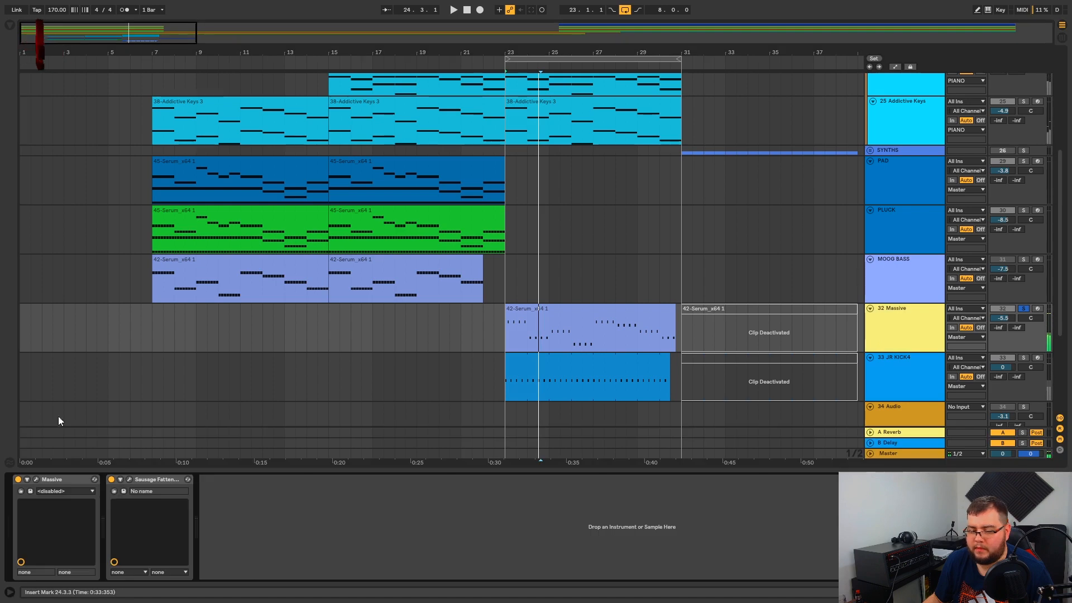
pyautogui.click(34, 479)
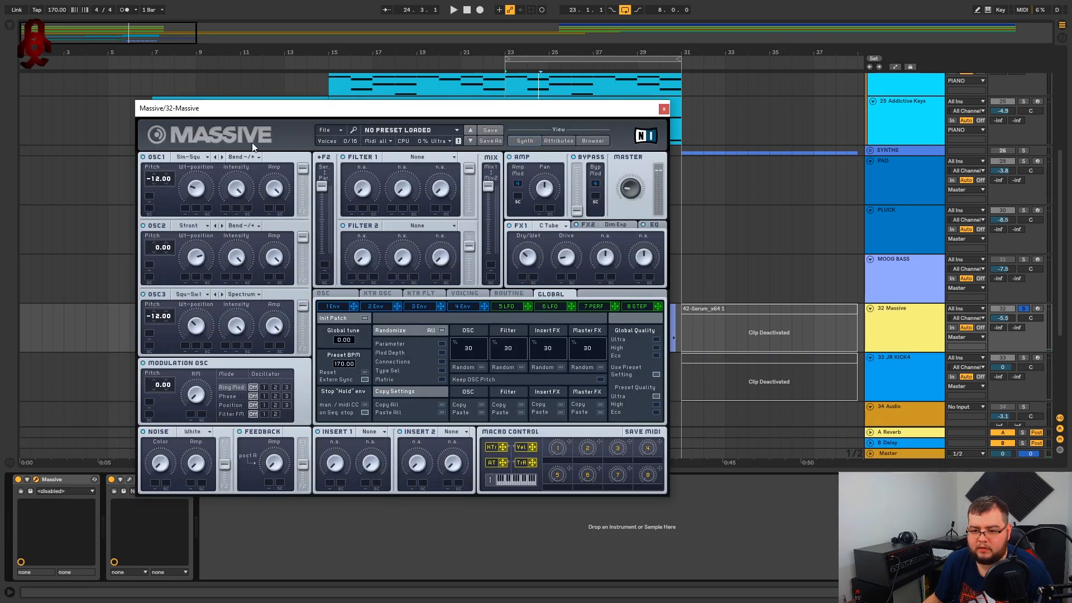
pyautogui.moveTo(274, 116); pyautogui.dragTo(312, 103)
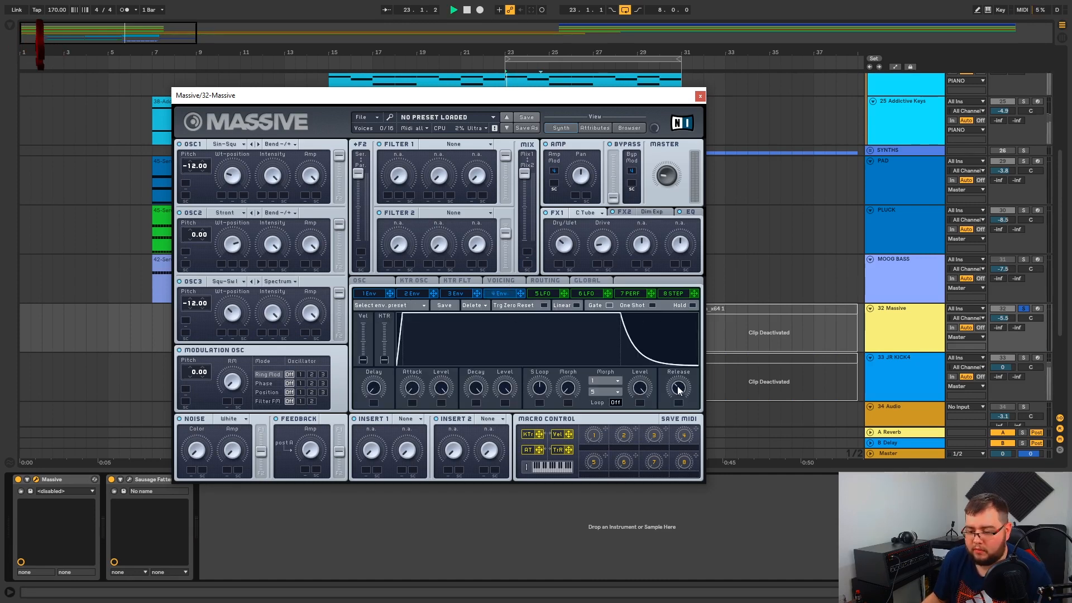
# Fine-tune the Release of Massive's fourth envelope while playing the bass, and close the synth.
pyautogui.moveTo(678, 388); pyautogui.dragTo(676, 397)
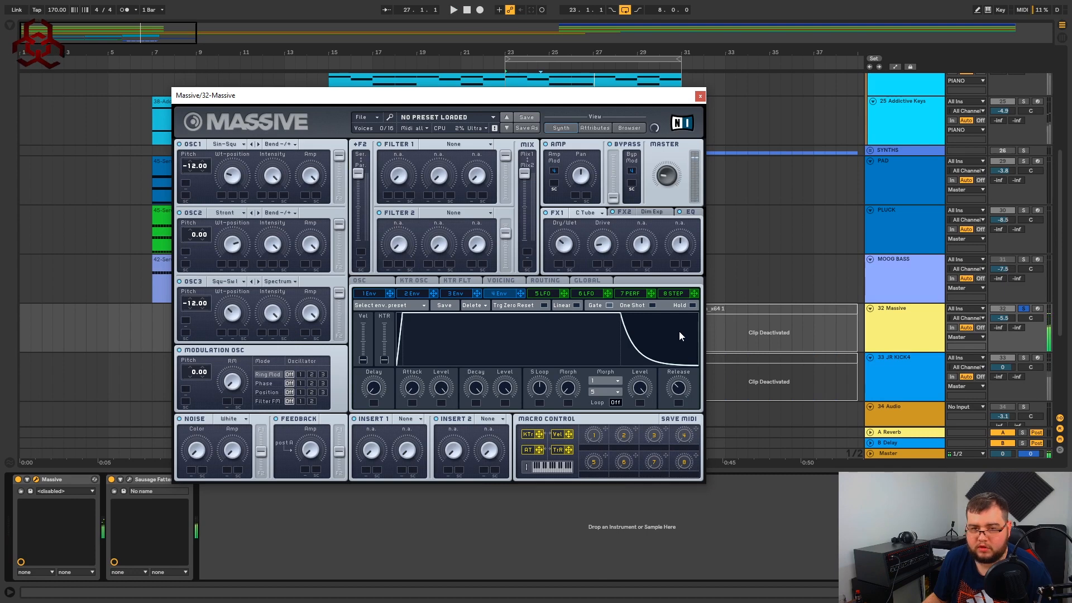
pyautogui.moveTo(677, 388); pyautogui.dragTo(694, 364)
pyautogui.press('space')
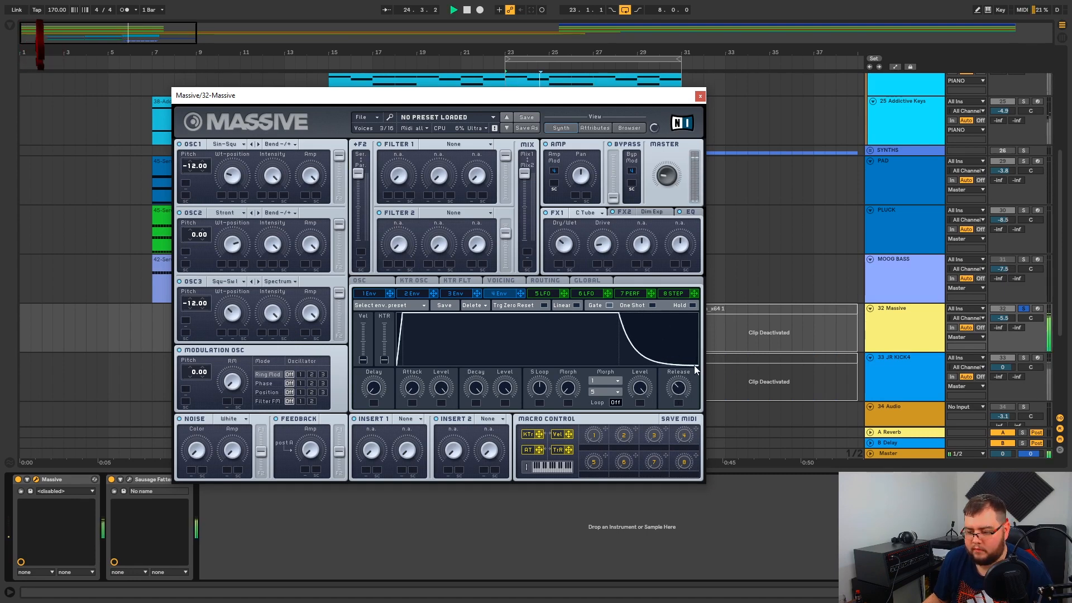
pyautogui.click(701, 96)
pyautogui.press('space')
# Solo the 33 JR KICK4 track alongside 32 Massive and play both from bar 23.
pyautogui.scroll(-5, 498, 372)
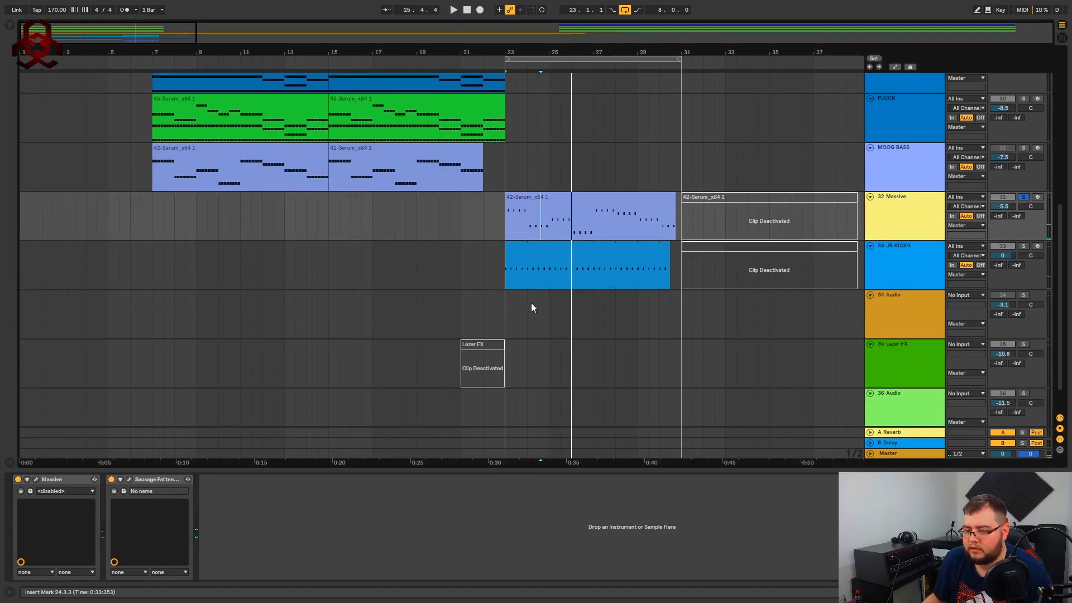
pyautogui.scroll(3, 531, 308)
pyautogui.click(737, 309)
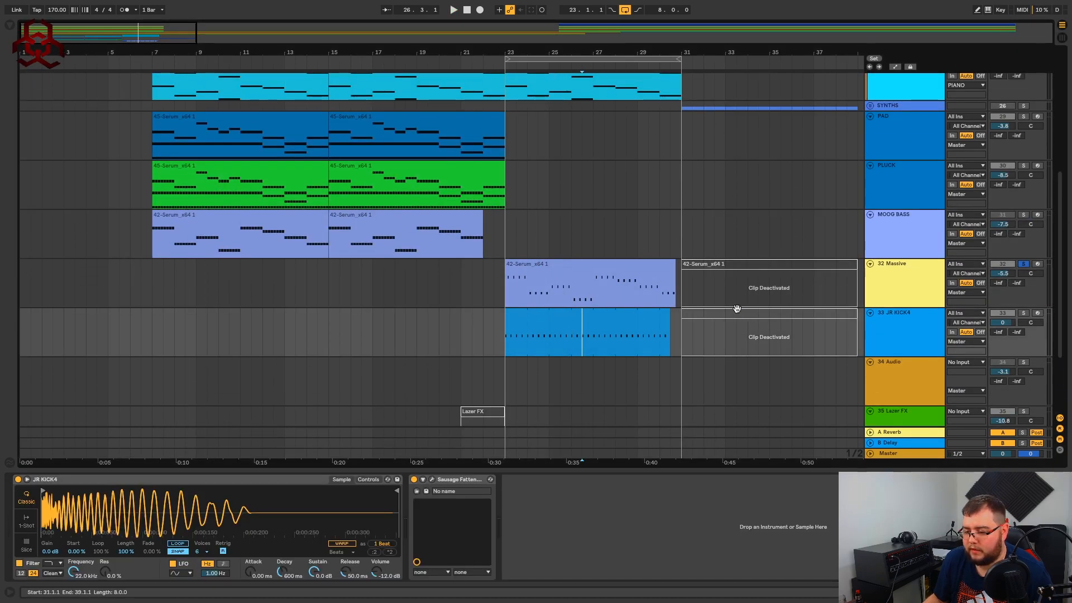
pyautogui.click(535, 332)
pyautogui.click(528, 280)
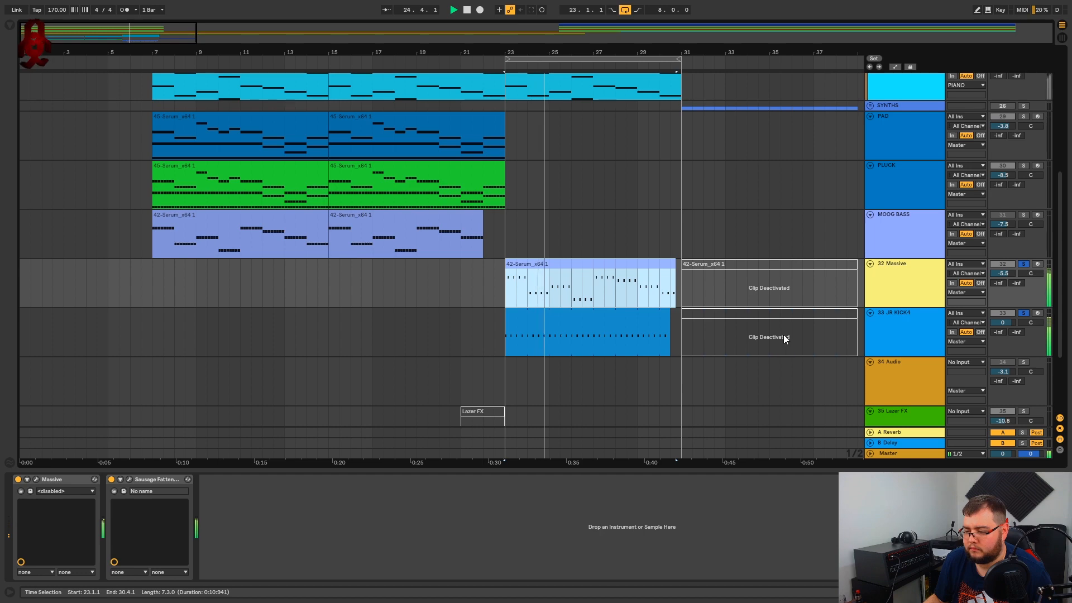
# Stop playback and open the JR KICK4 clip at bar 23 to examine its kick notes.
pyautogui.doubleClick(596, 322)
pyautogui.press('space')
pyautogui.click(291, 472)
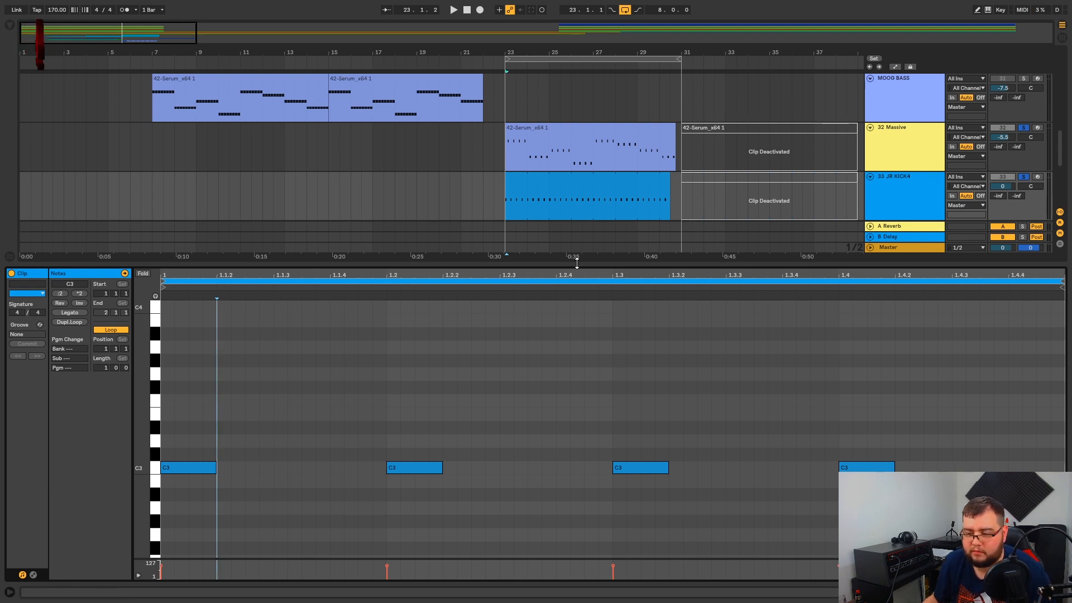
# Hide the JR KICK4 clip's note editor and unsolo the 32 Massive and 33 JR KICK4 tracks.
pyautogui.moveTo(581, 263); pyautogui.dragTo(614, 497)
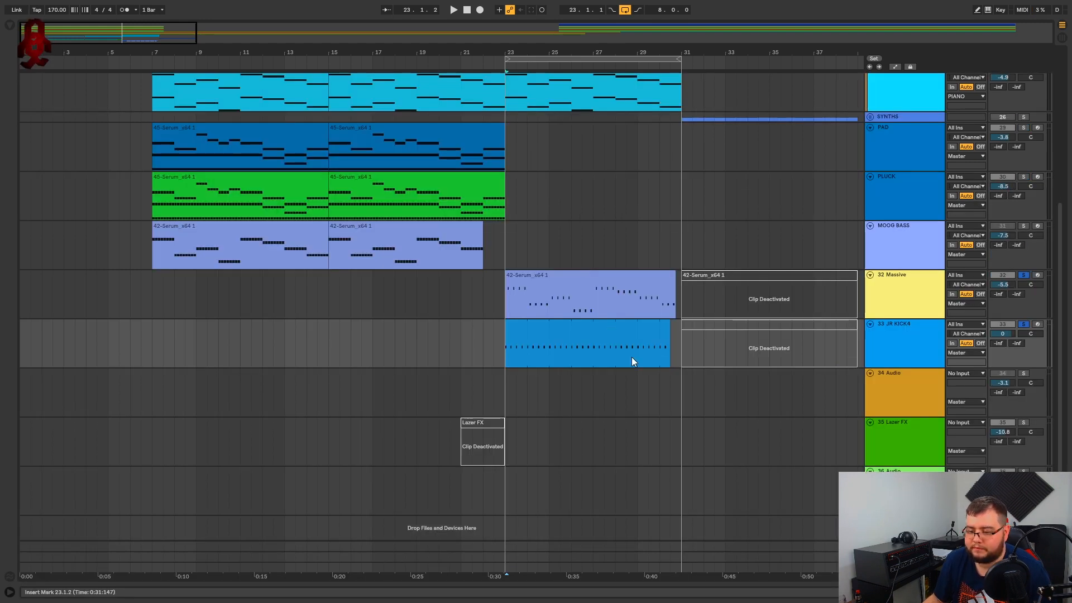
pyautogui.scroll(2, 996, 329)
pyautogui.click(1024, 353)
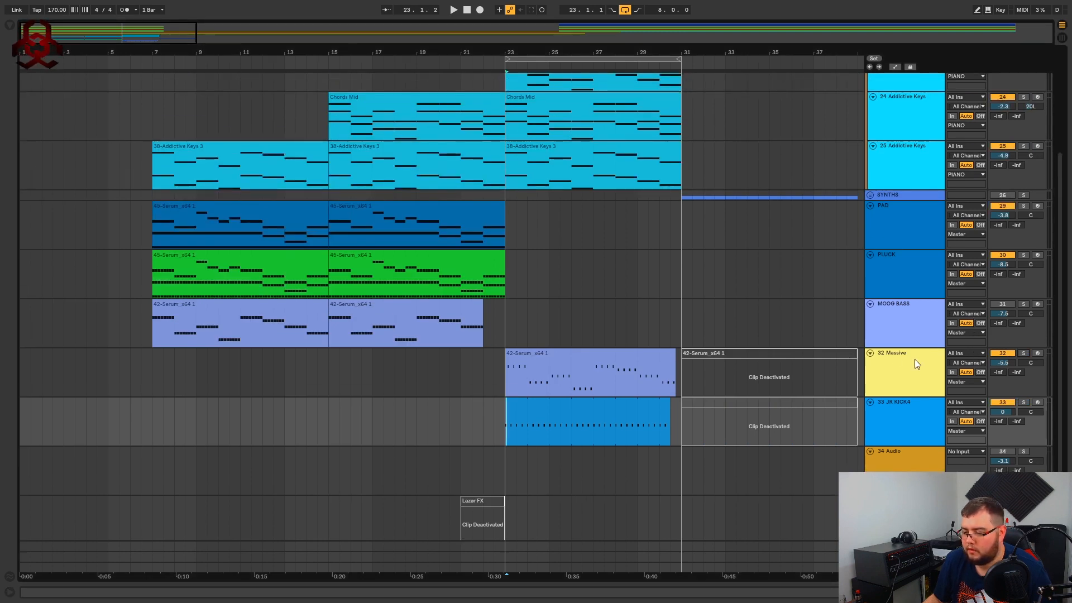
# Examine the device chain on the 32 Massive track, hide it again, and look over its bass clip at bar 23.
pyautogui.doubleClick(910, 360)
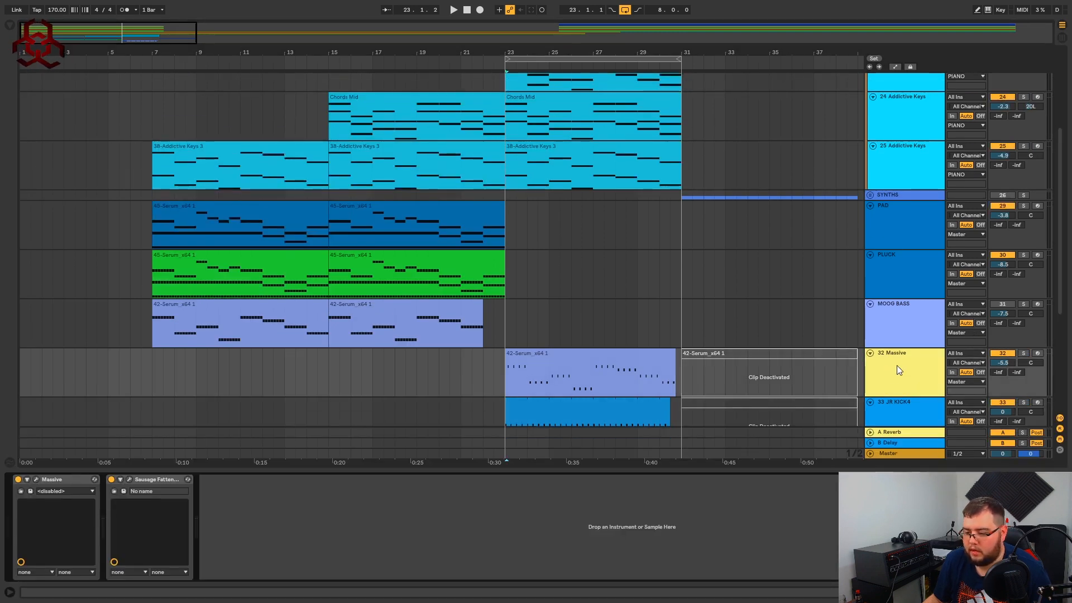
pyautogui.click(889, 370)
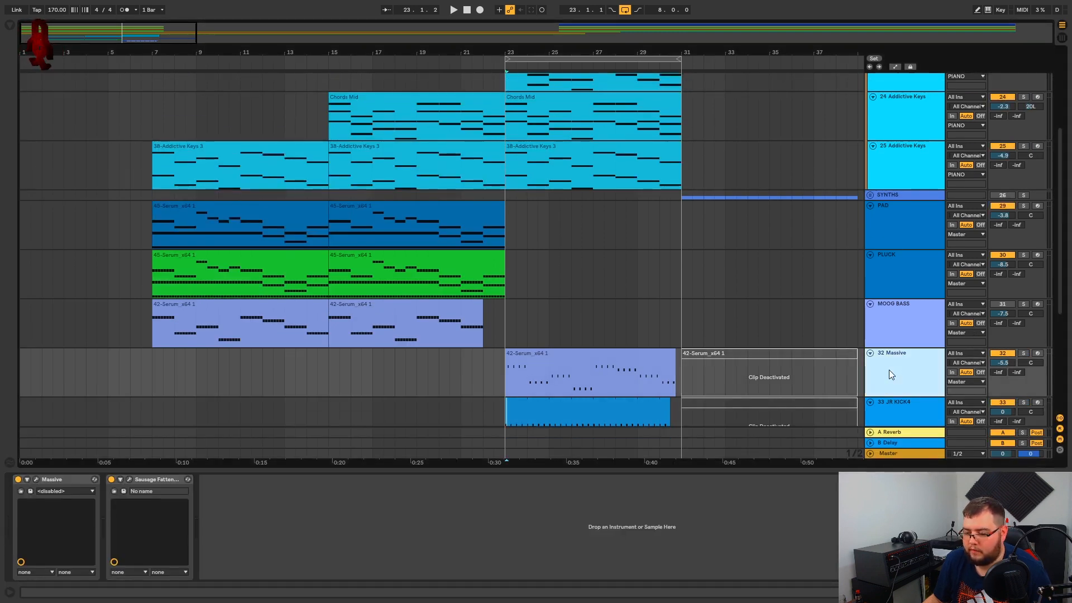
pyautogui.click(129, 479)
pyautogui.click(547, 121)
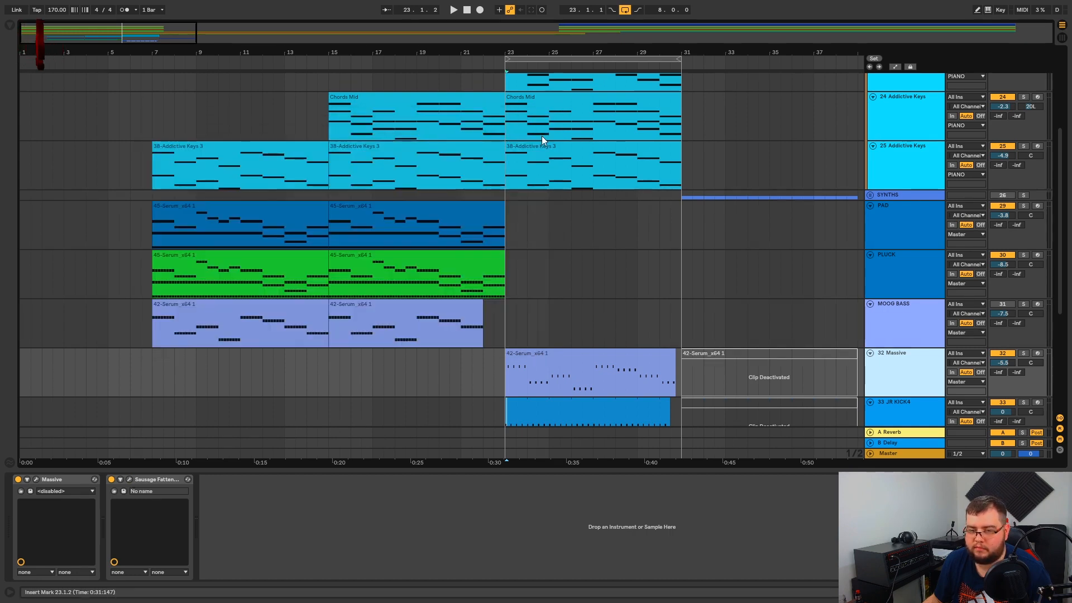
pyautogui.click(477, 470)
pyautogui.scroll(-5, 233, 357)
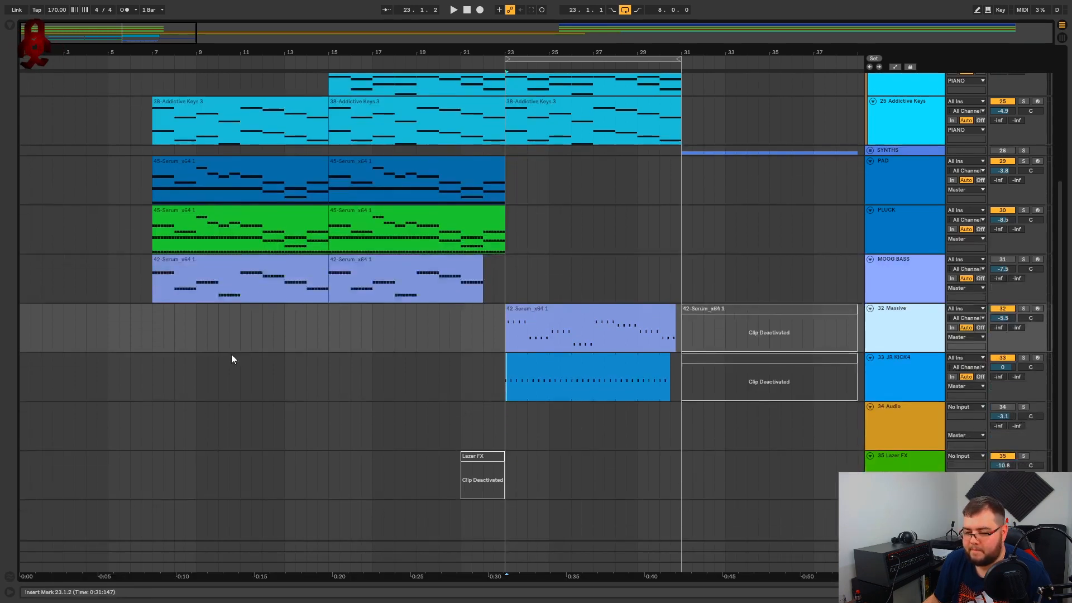
pyautogui.click(179, 332)
pyautogui.scroll(6, 458, 400)
pyautogui.click(542, 376)
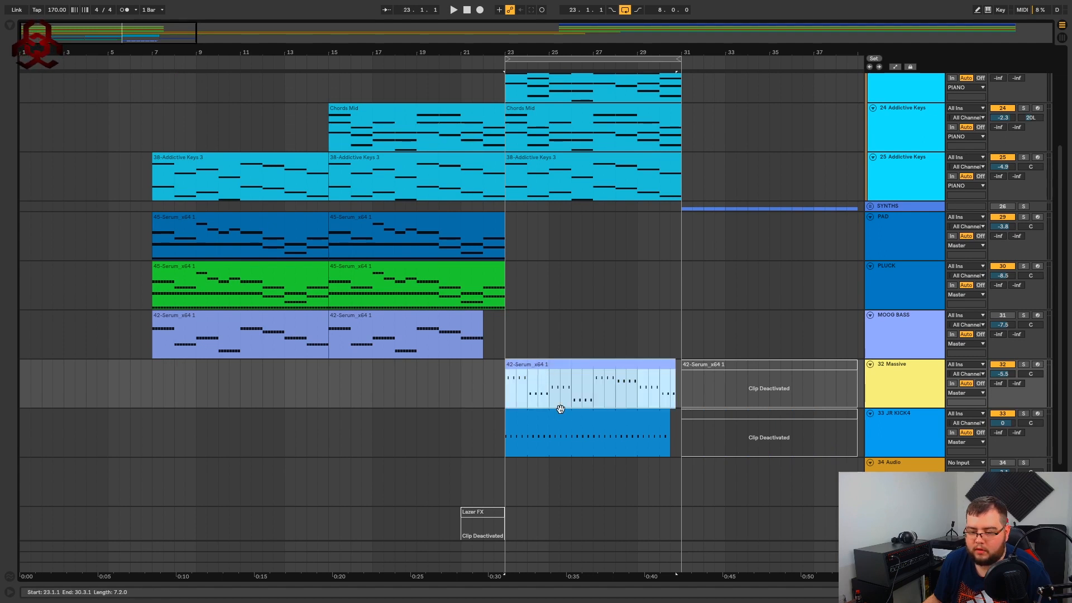
pyautogui.scroll(2, 168, 335)
# Activate and solo the MOOG BASS track and play its clip from bar 7.
pyautogui.moveTo(249, 53); pyautogui.dragTo(303, 184)
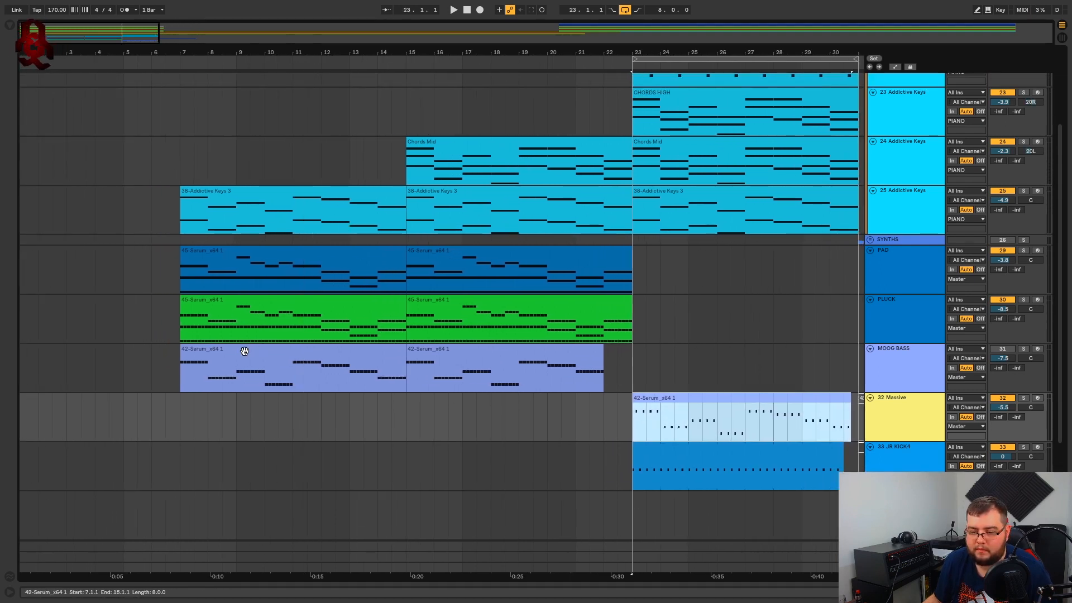
pyautogui.click(220, 358)
pyautogui.click(899, 359)
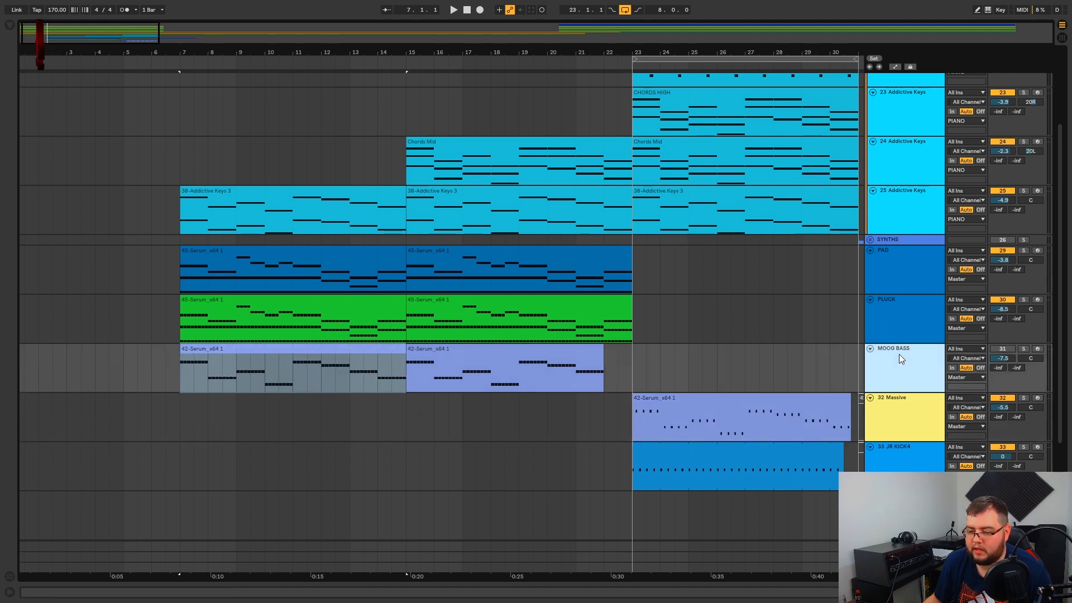
pyautogui.click(1010, 350)
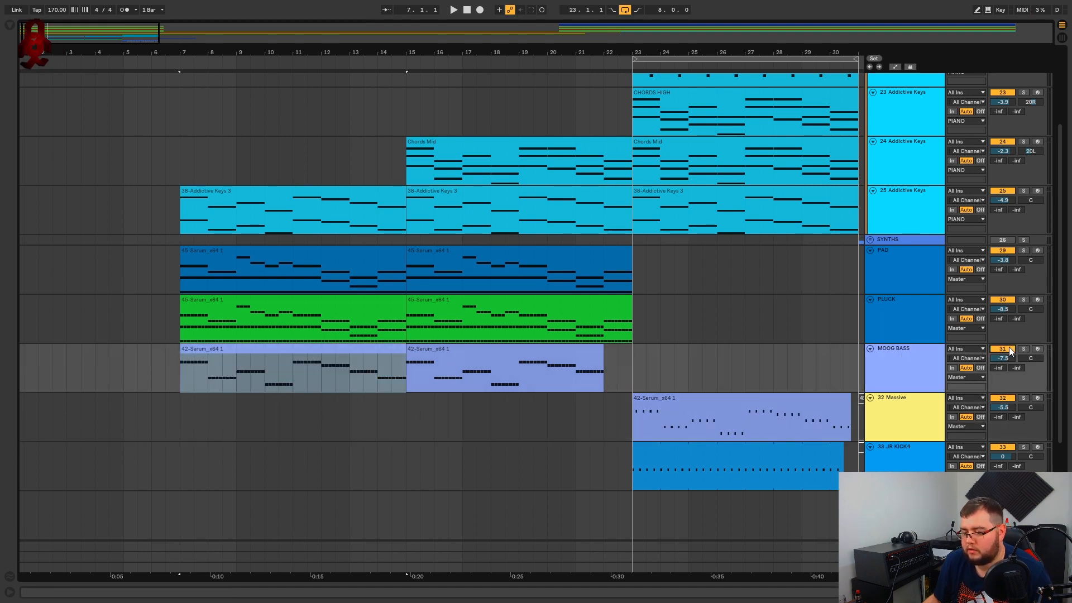
pyautogui.click(1023, 349)
pyautogui.press('space')
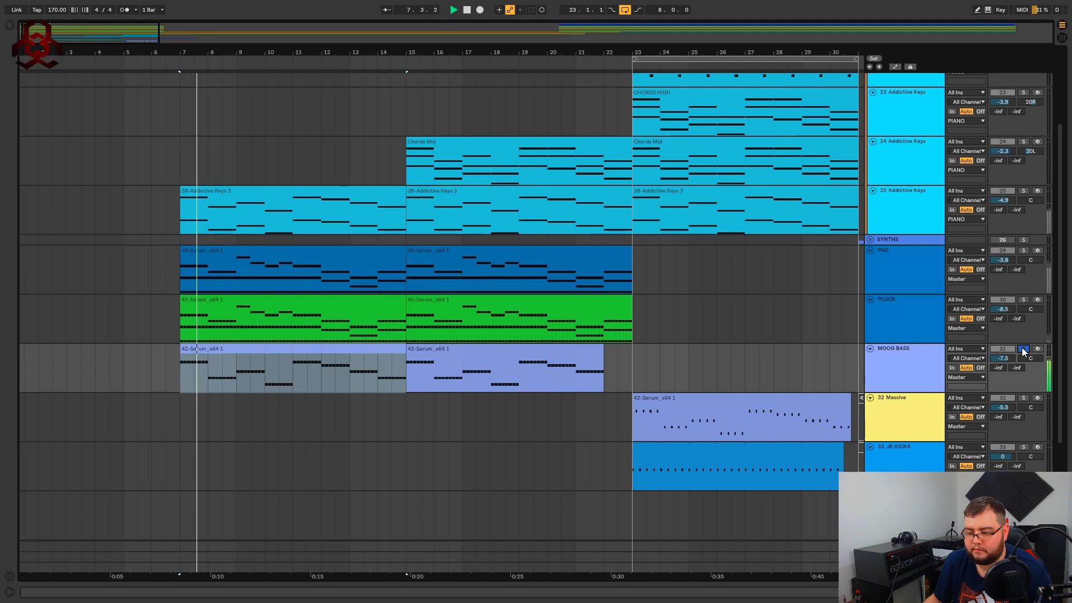
# Open the MOOG BASS track's Serum synth, show its effects, and bypass the reverb while playing the bass.
pyautogui.doubleClick(895, 369)
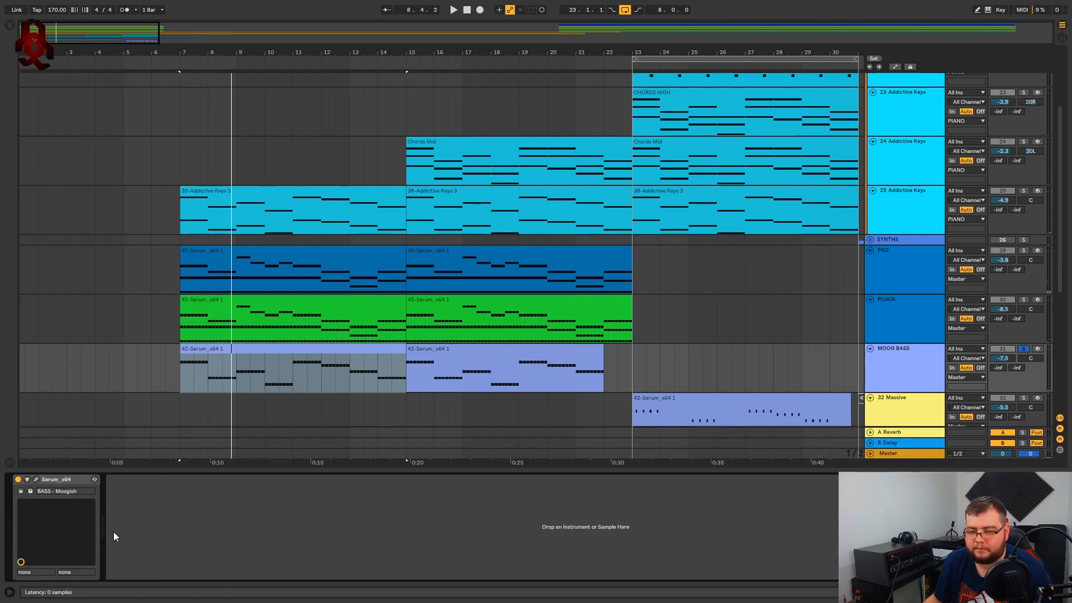
pyautogui.click(36, 479)
pyautogui.click(445, 193)
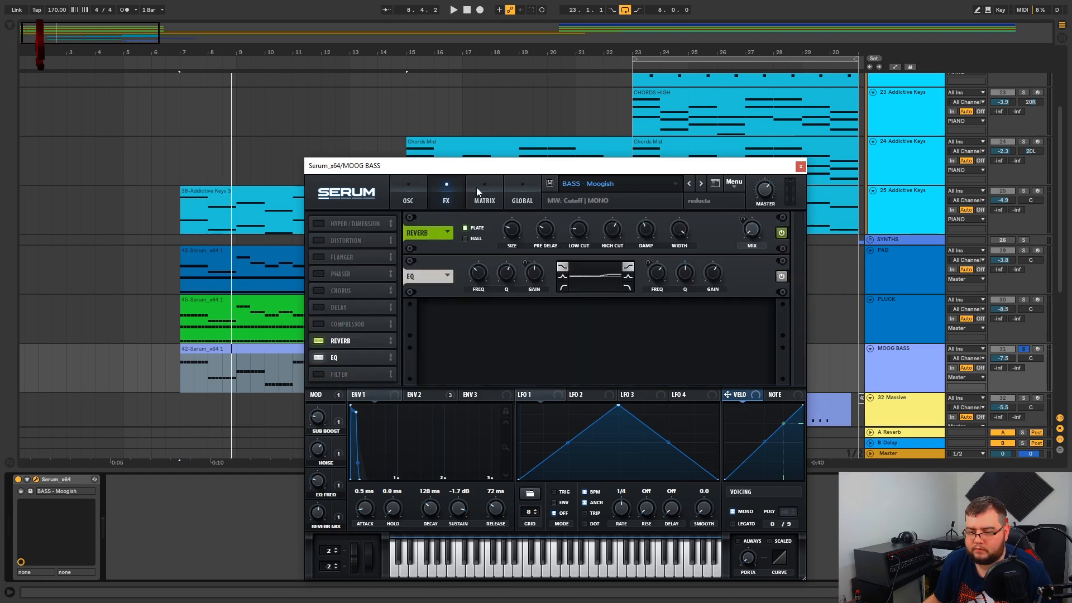
pyautogui.press('space')
pyautogui.press('space')
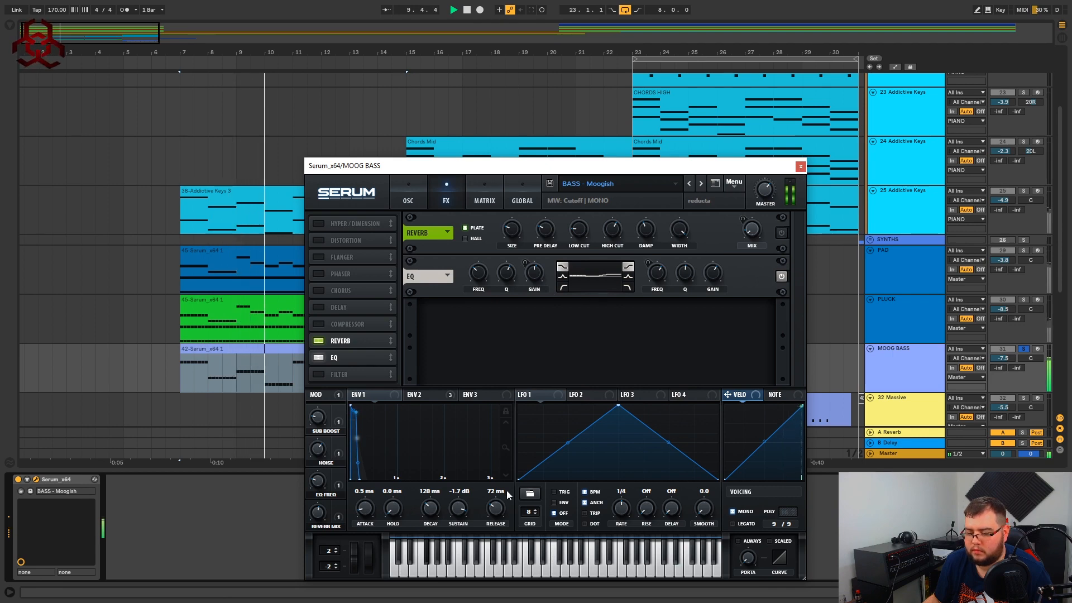
# Shape Serum's envelope 1 to a 283 ms decay, -10.7 dB sustain and 23 ms release while auditioning the bass.
pyautogui.moveTo(497, 513); pyautogui.dragTo(497, 518)
pyautogui.press('space')
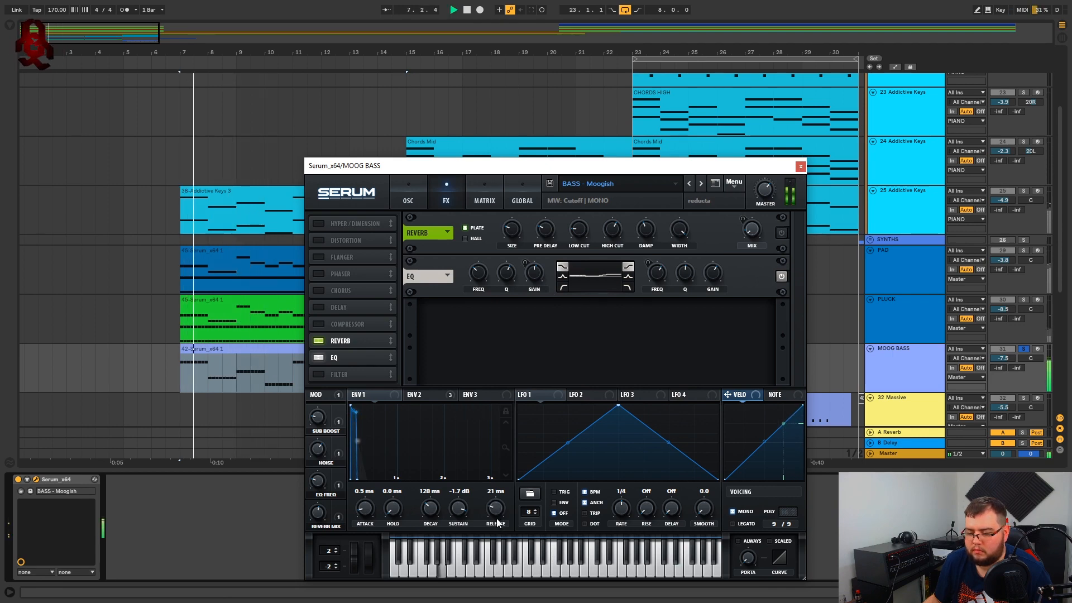
pyautogui.press('space')
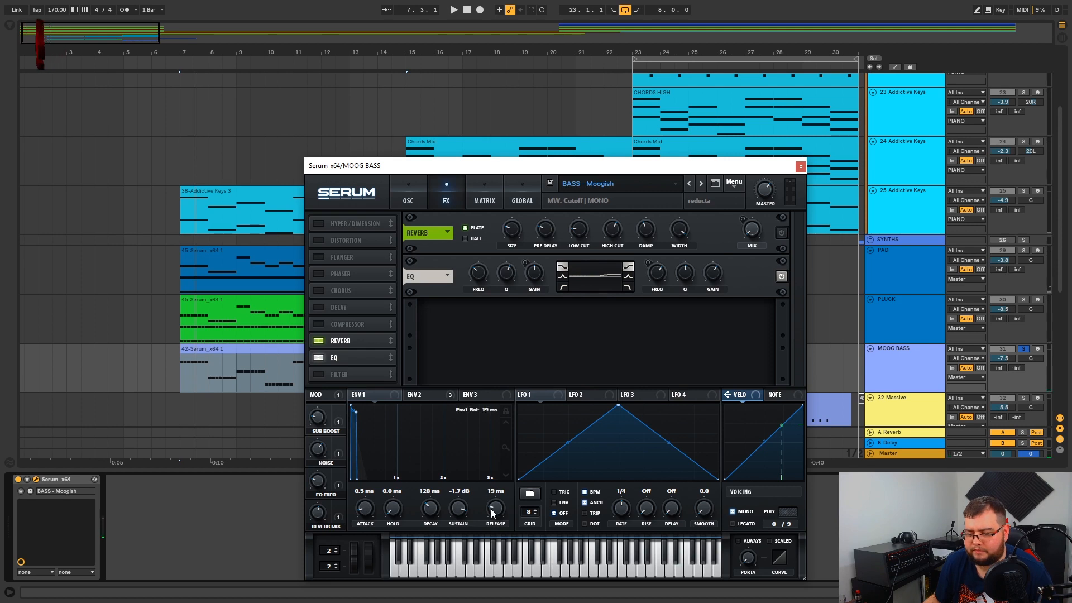
pyautogui.press('space')
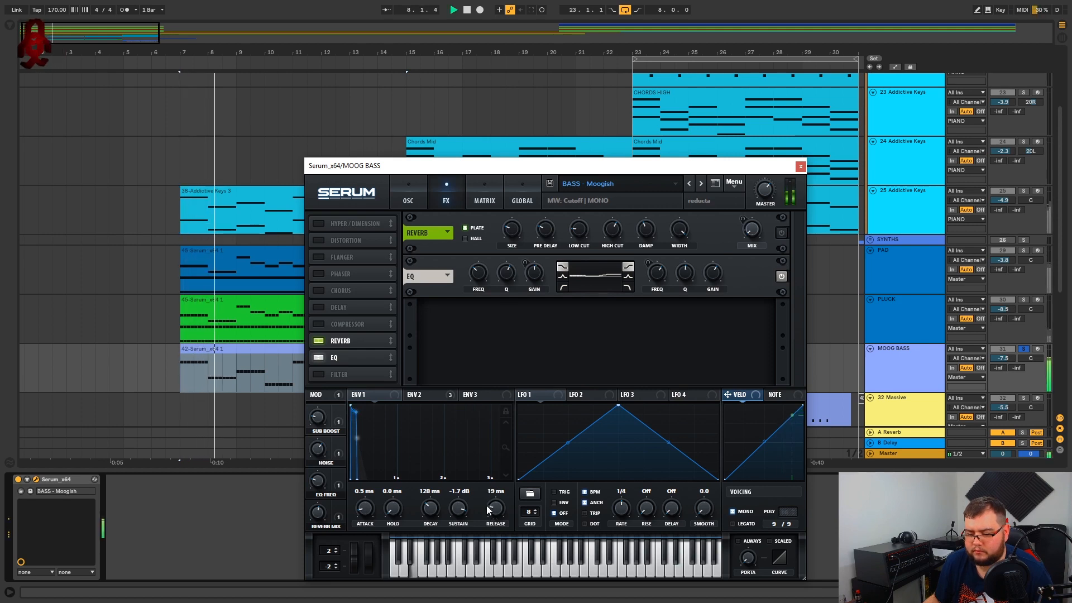
pyautogui.moveTo(458, 507); pyautogui.dragTo(451, 559)
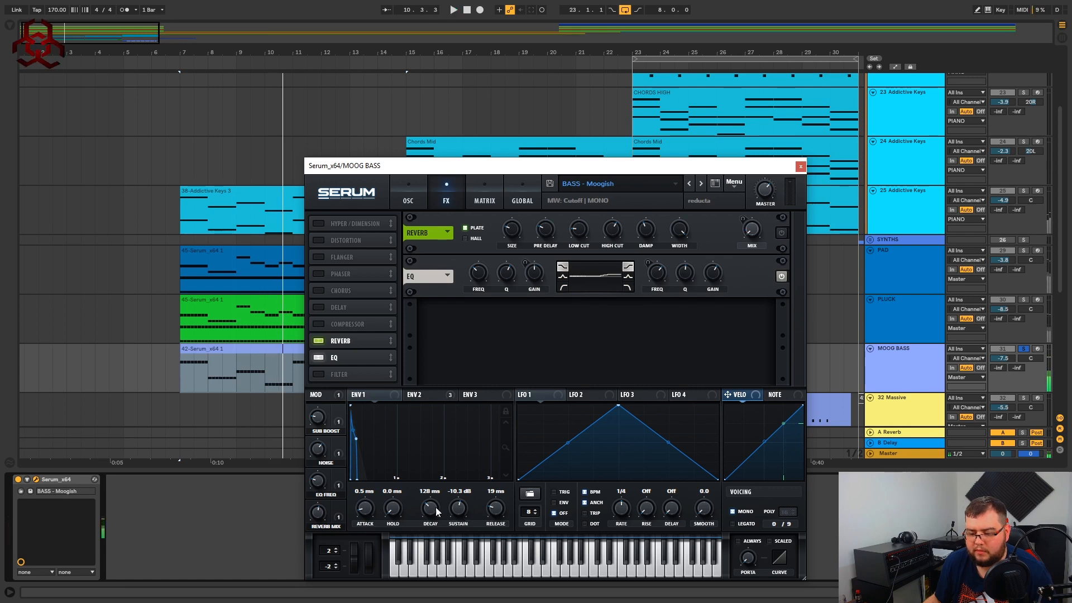
pyautogui.press('space')
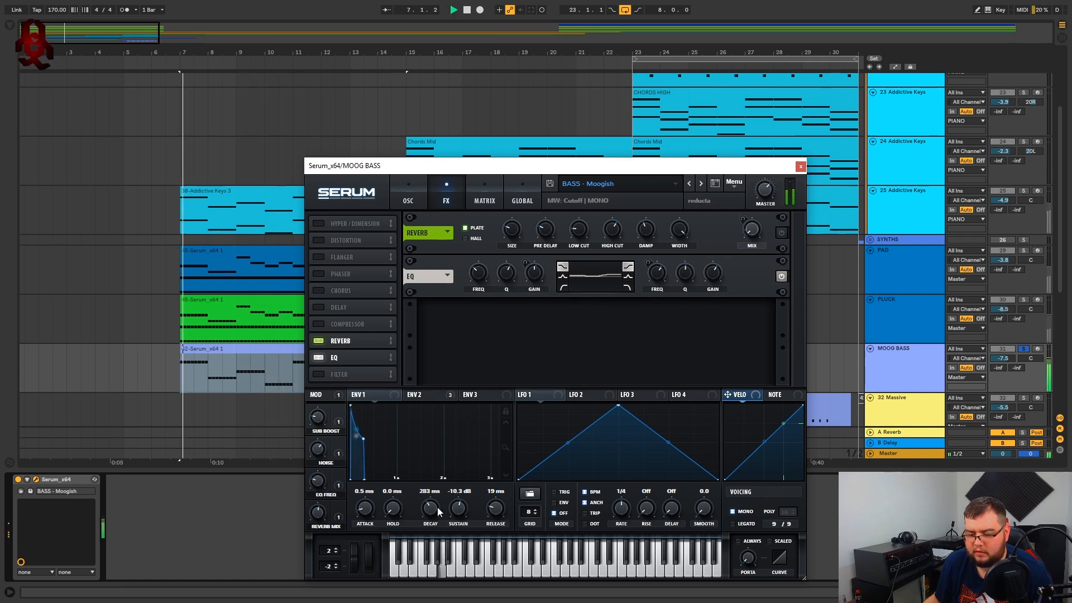
pyautogui.moveTo(459, 508); pyautogui.dragTo(496, 511)
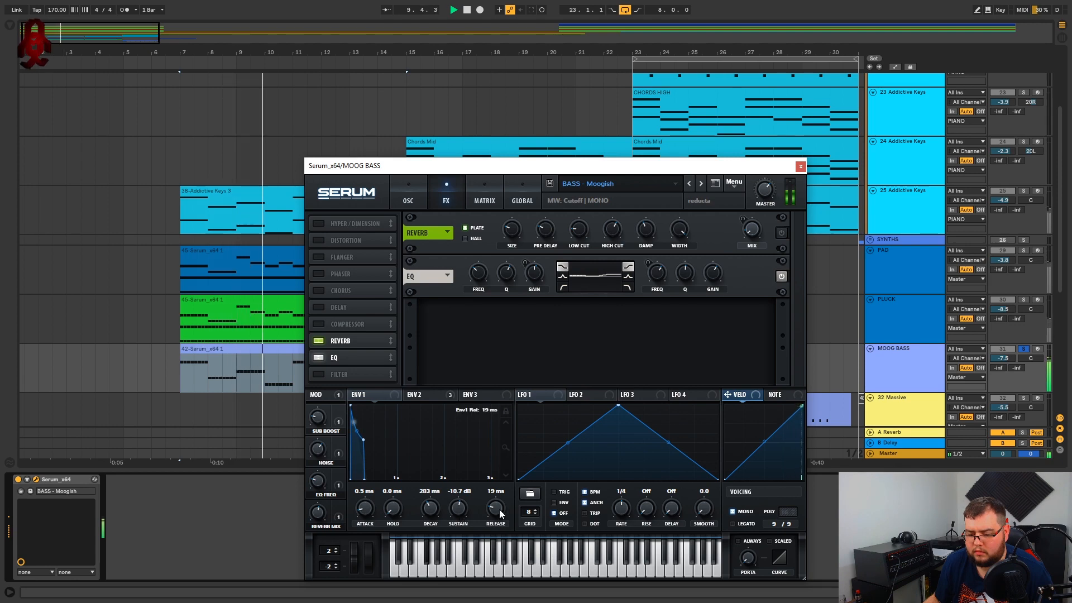
pyautogui.press('space')
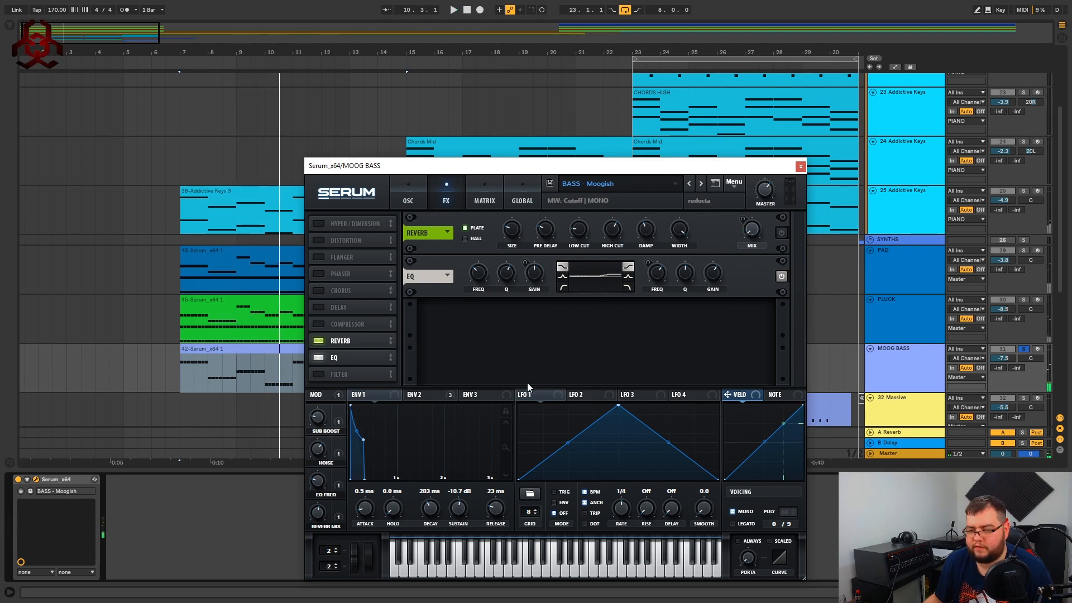
# Set Serum's EQ high-band gain to -5.5 dB and try the low-band gain during playback, and close the synth.
pyautogui.moveTo(725, 168); pyautogui.dragTo(700, 150)
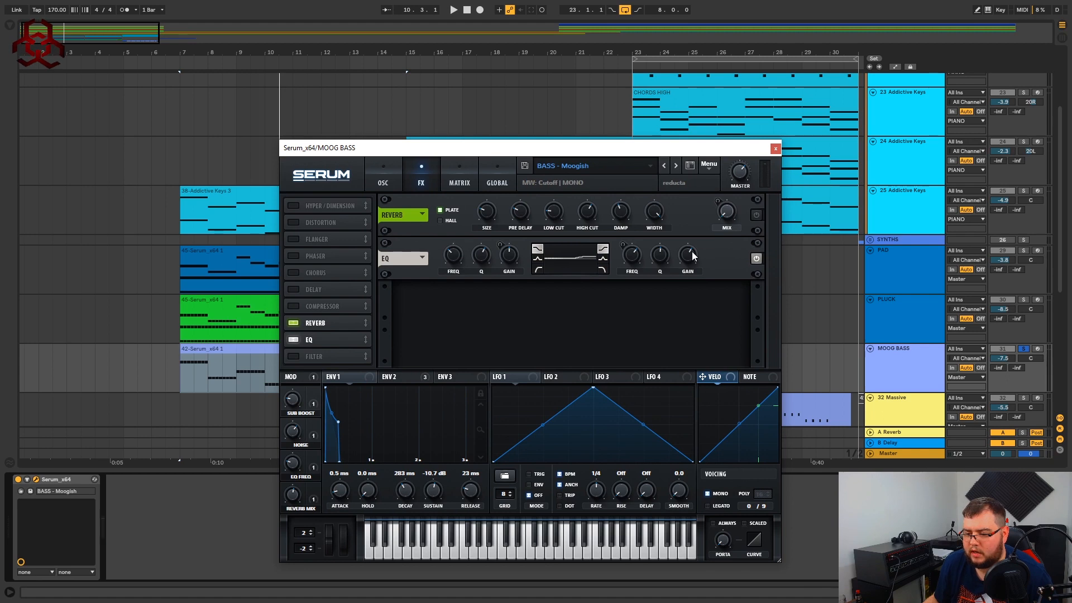
pyautogui.moveTo(687, 256); pyautogui.dragTo(687, 261)
pyautogui.press('space')
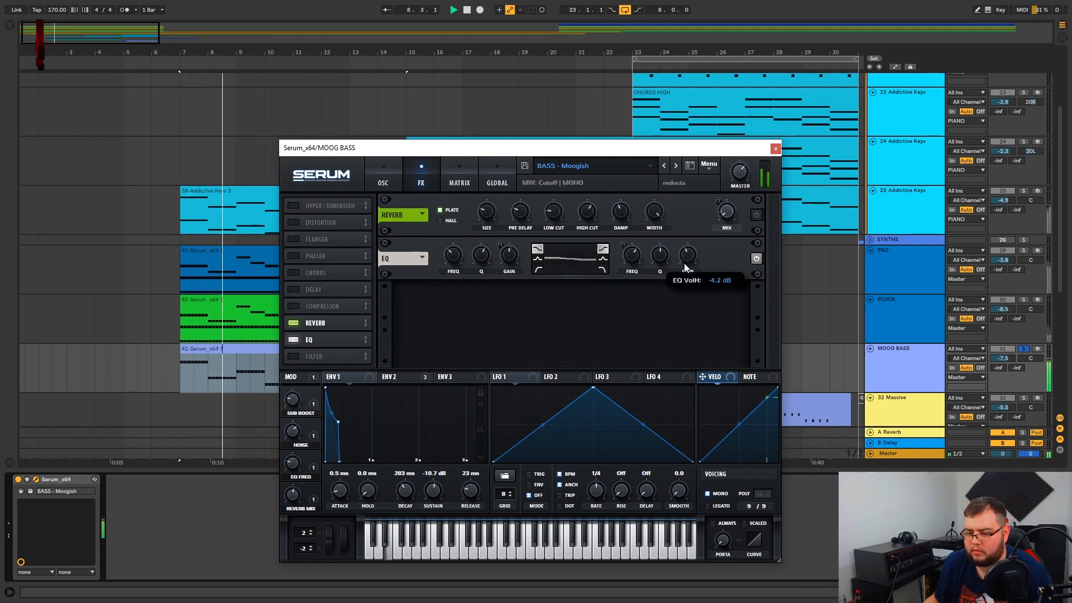
pyautogui.moveTo(510, 263)
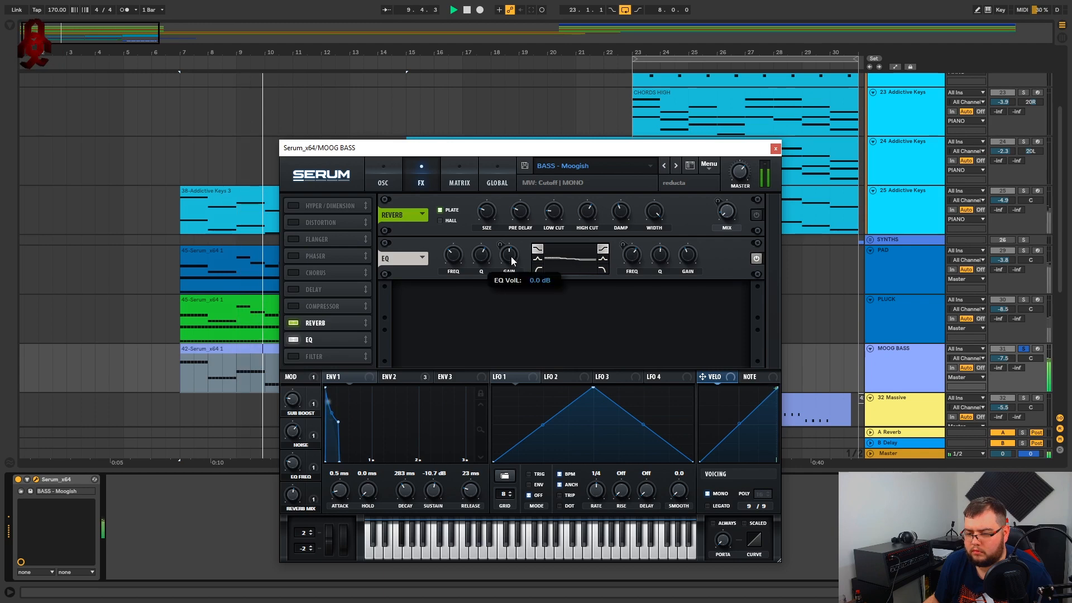
pyautogui.moveTo(510, 263); pyautogui.dragTo(515, 258)
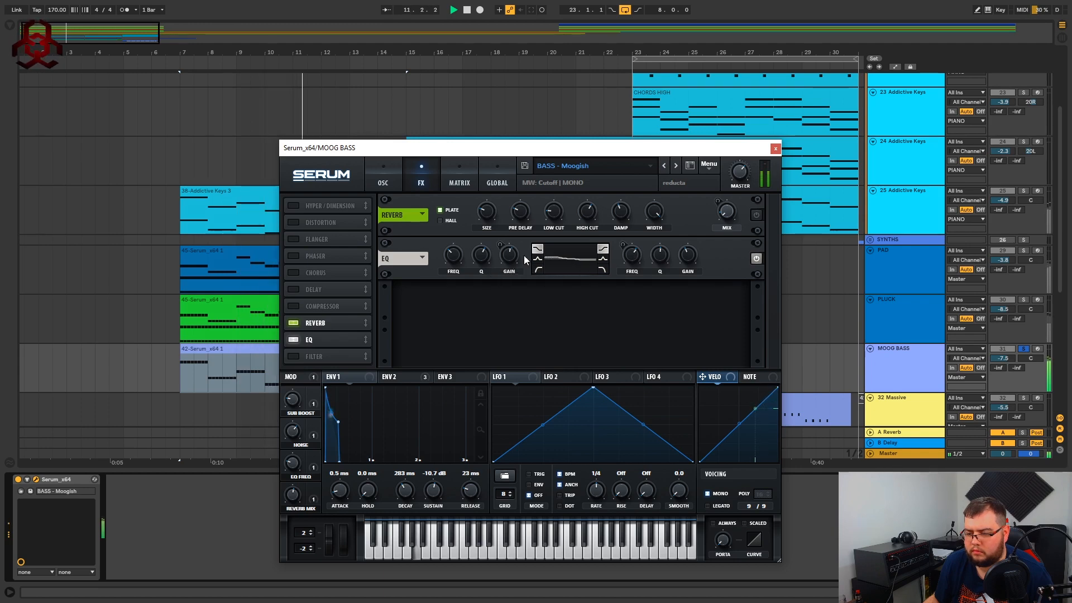
pyautogui.moveTo(687, 270)
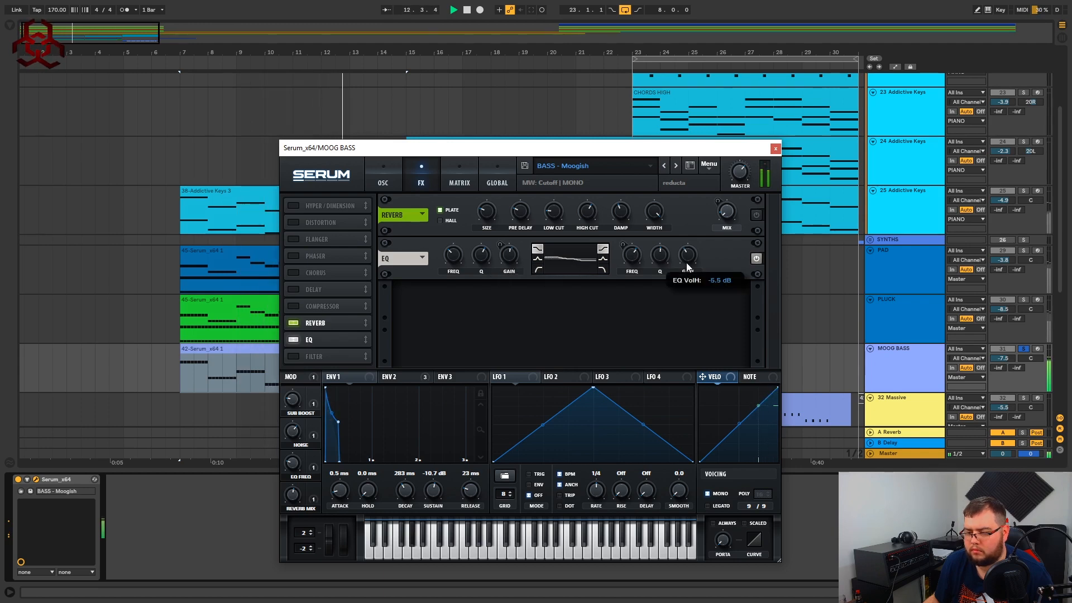
pyautogui.click(776, 148)
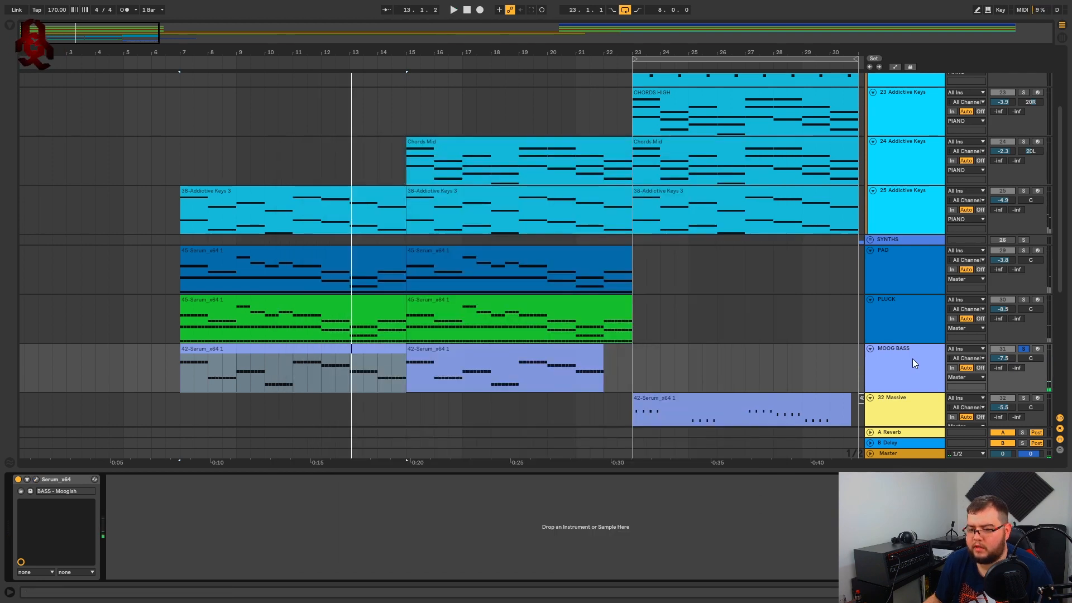
# Add FabFilter Pro-Q 2 from the Favorites collection to the MOOG BASS track after Serum.
pyautogui.click(13, 24)
pyautogui.click(31, 49)
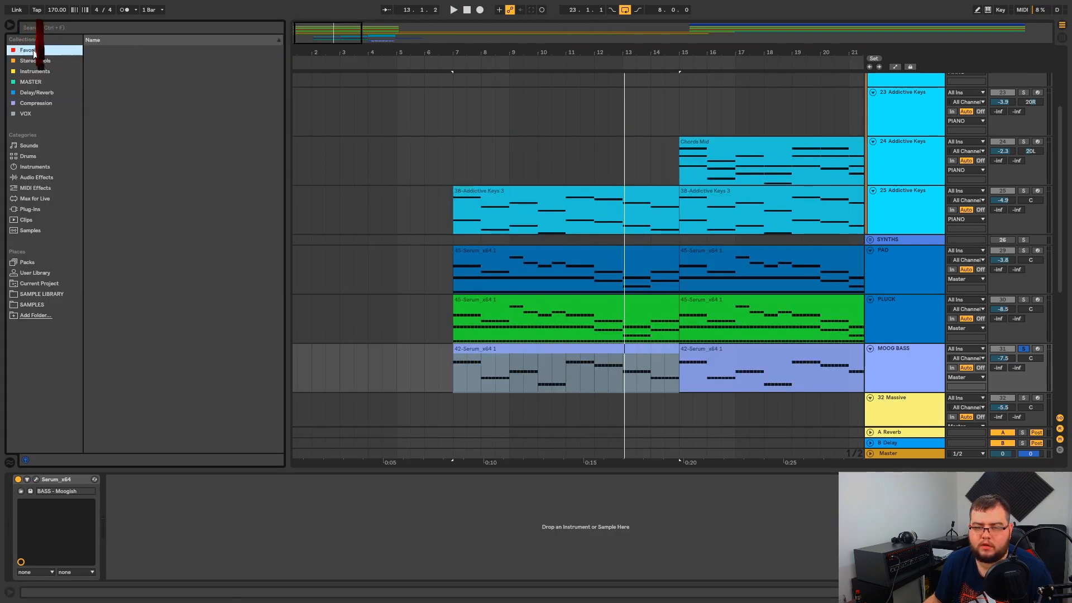
pyautogui.click(122, 104)
pyautogui.doubleClick(123, 104)
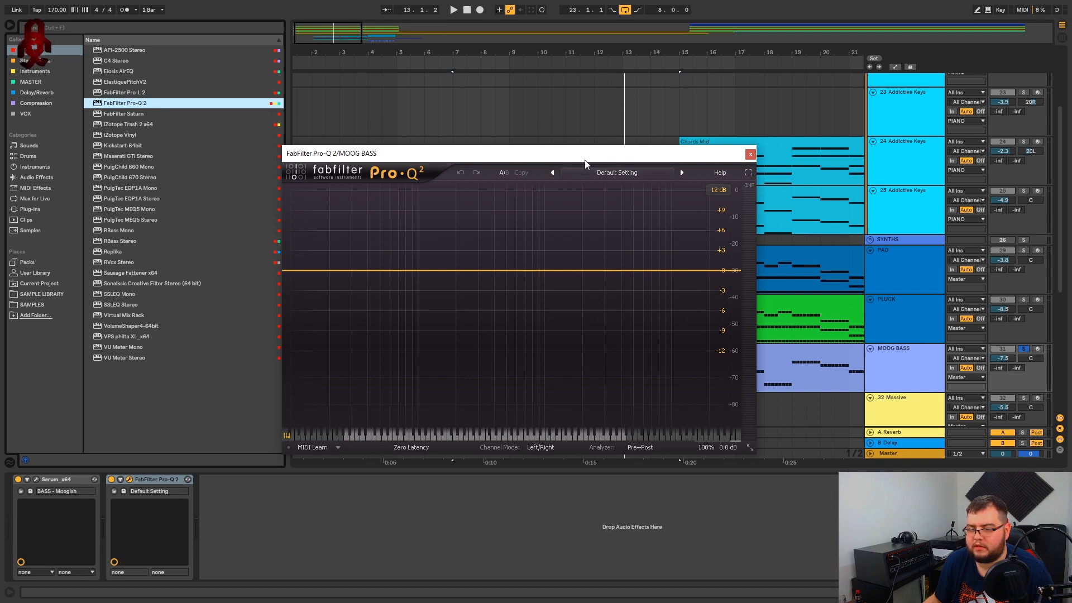
pyautogui.moveTo(585, 163); pyautogui.dragTo(519, 149)
# Add a 12 dB/oct high cut in Pro-Q 2 and bring it below 3 kHz with a lower Q while auditioning the bass.
pyautogui.press('space')
pyautogui.click(640, 256)
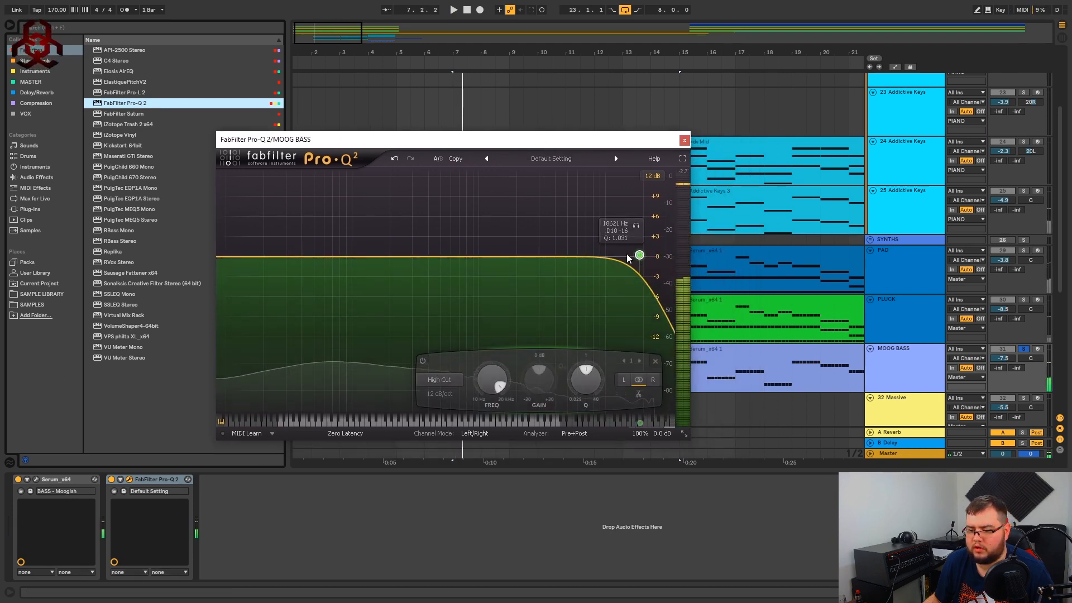
pyautogui.moveTo(628, 258); pyautogui.dragTo(541, 254)
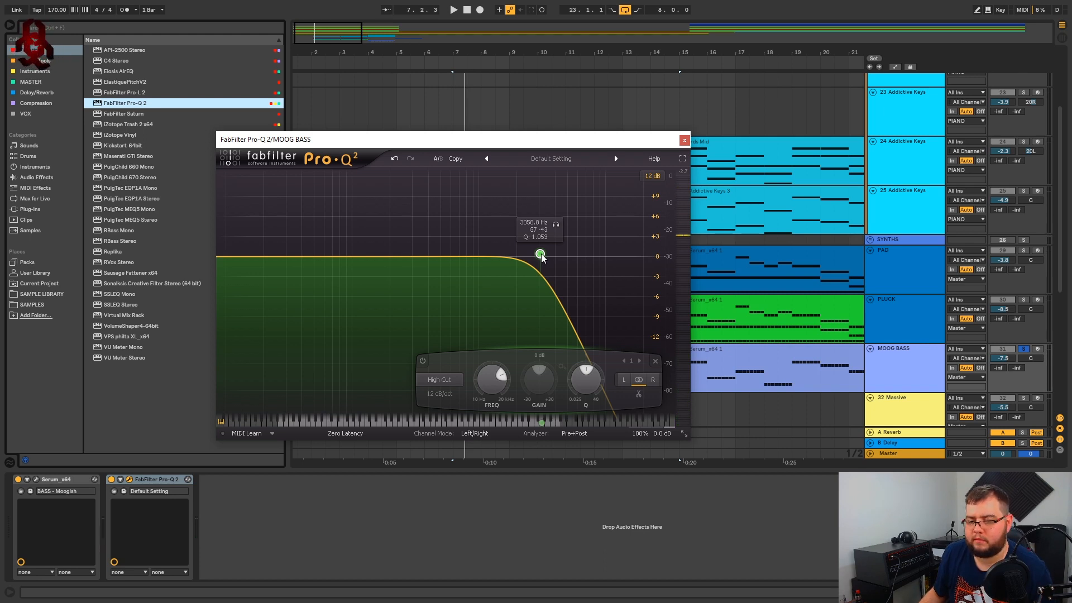
pyautogui.moveTo(542, 257); pyautogui.dragTo(545, 262)
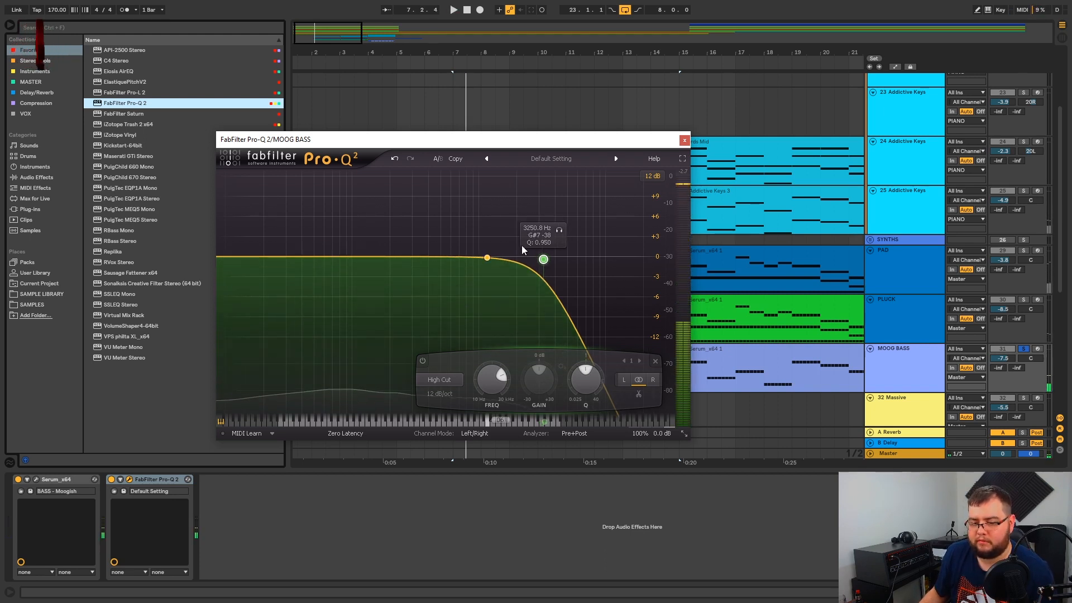
pyautogui.press('space')
pyautogui.moveTo(544, 261); pyautogui.dragTo(525, 287)
# Add a low cut with a 72 dB/oct slope in Pro-Q 2 and raise its frequency slightly while playing the bass.
pyautogui.click(239, 257)
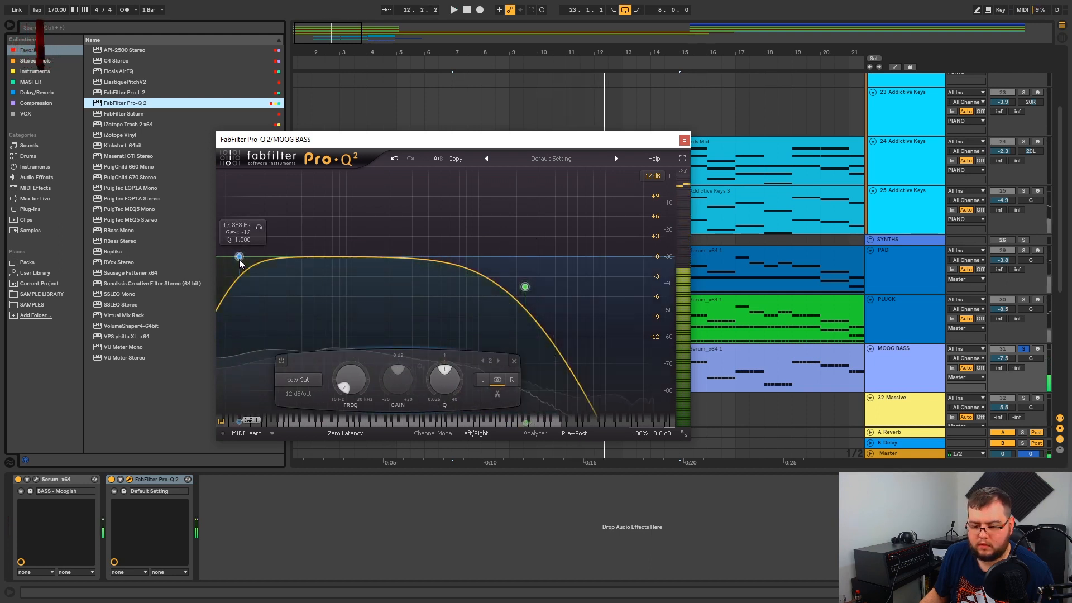
pyautogui.click(254, 394)
pyautogui.click(268, 493)
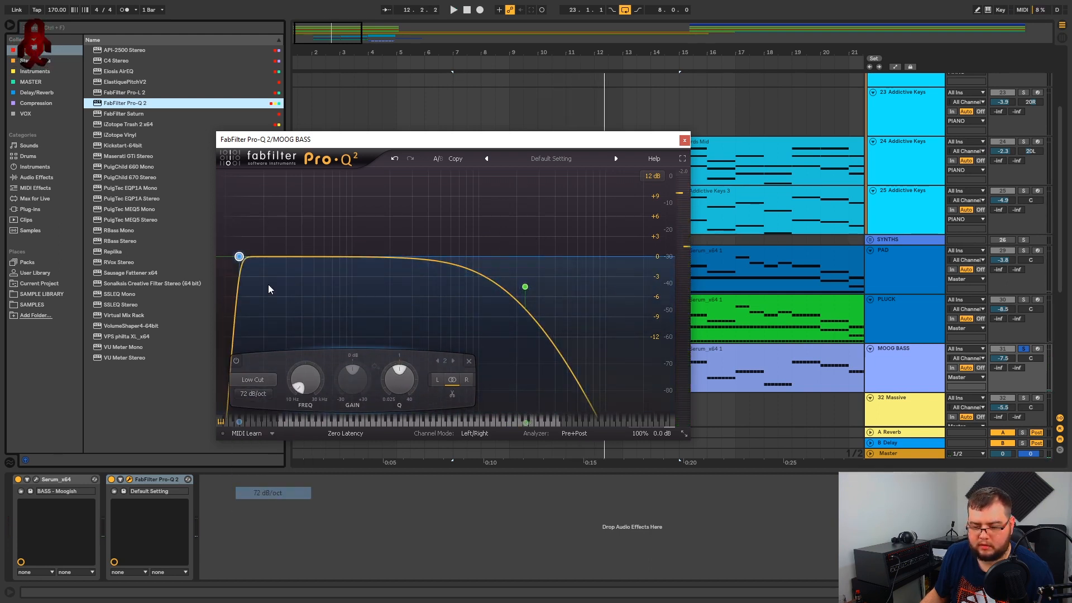
pyautogui.press('space')
pyautogui.moveTo(262, 239); pyautogui.dragTo(284, 231)
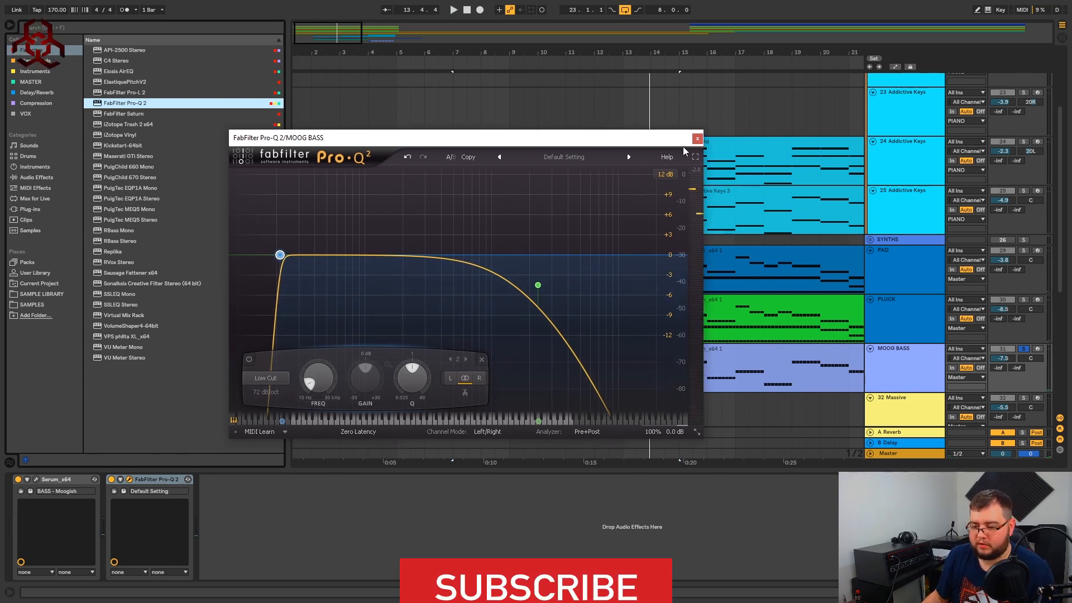
# Close Pro-Q 2, play the full mix with MOOG BASS unsoloed, and set MOOG BASS to -5.5 dB and PLUCK to -8.8 dB.
pyautogui.click(684, 140)
pyautogui.press('space')
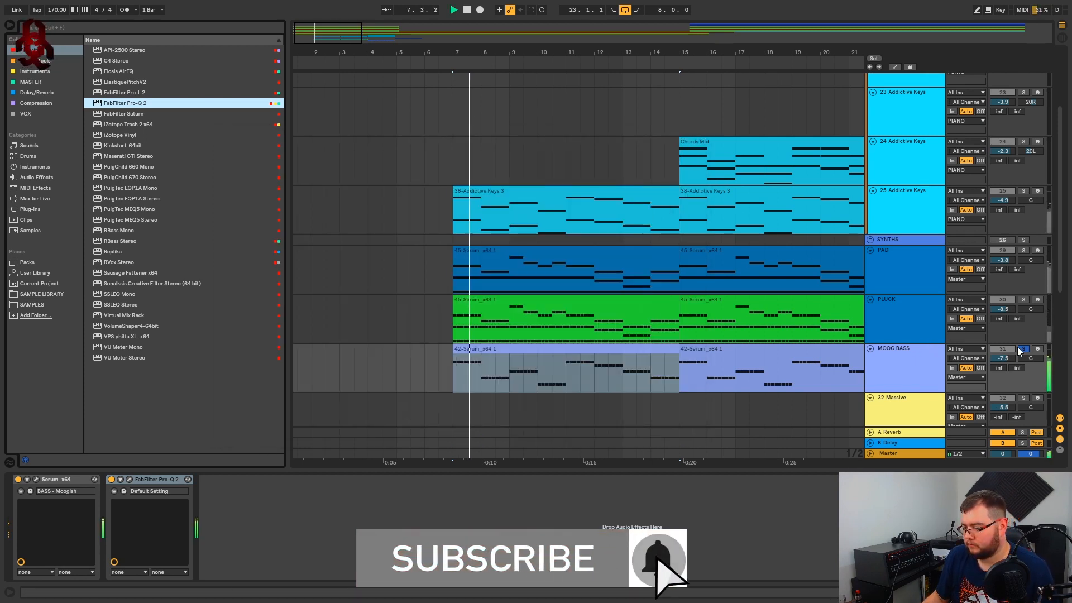
pyautogui.moveTo(619, 75); pyautogui.dragTo(562, 63)
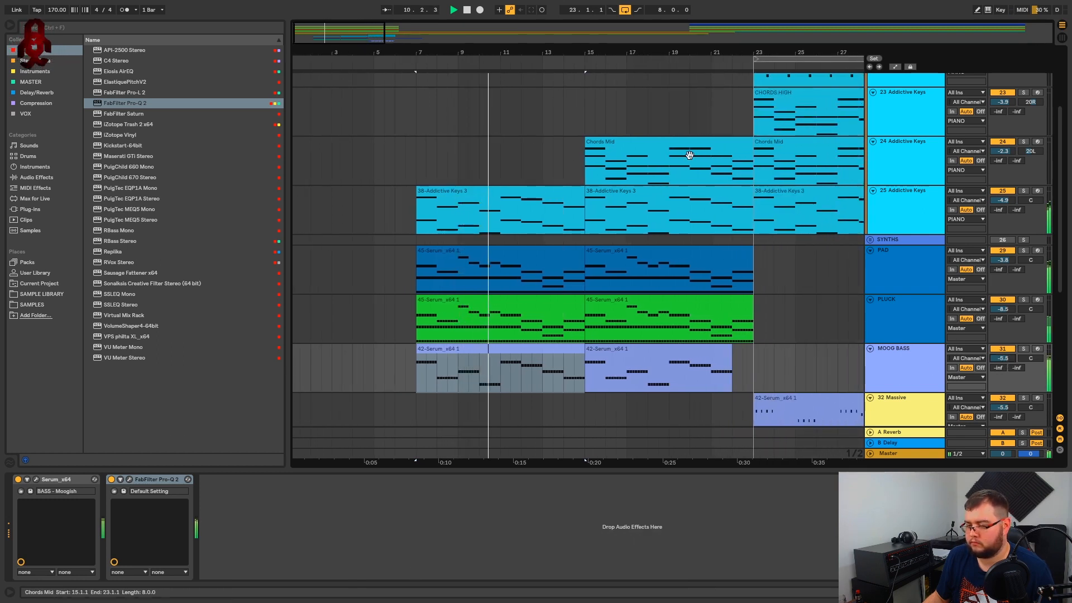
pyautogui.moveTo(644, 49); pyautogui.dragTo(535, 50)
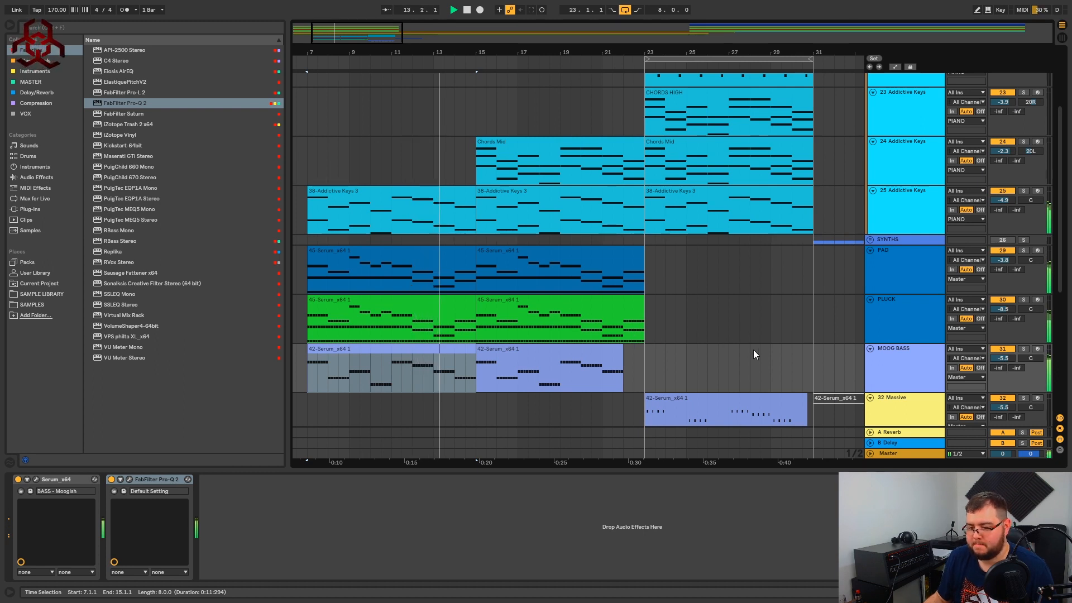
pyautogui.moveTo(990, 309); pyautogui.dragTo(989, 310)
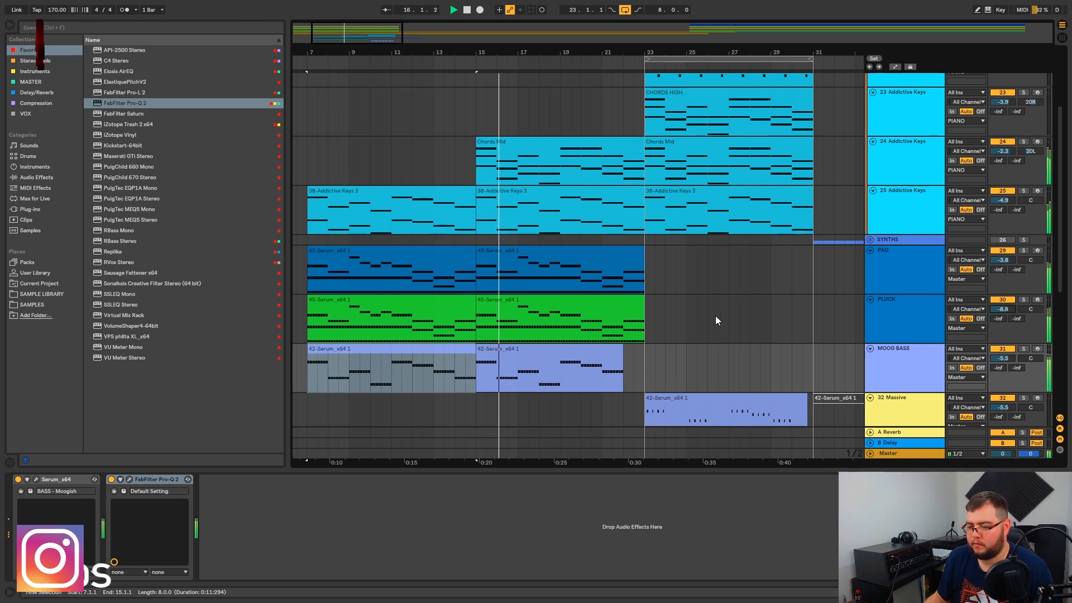
# Set the VOX group's volume to -6.2 dB while the song plays.
pyautogui.scroll(4, 770, 283)
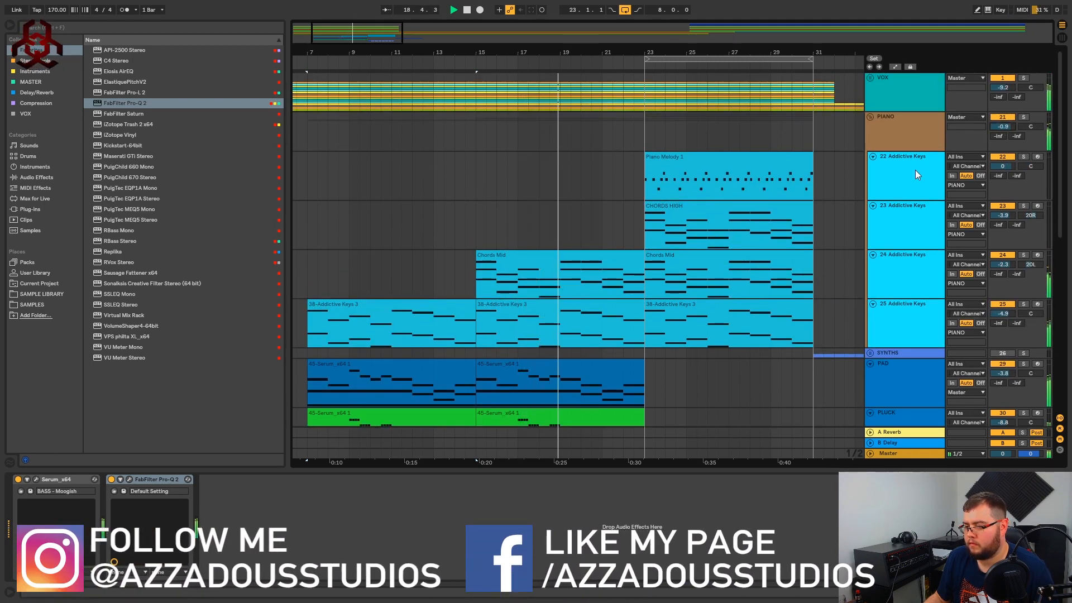
pyautogui.scroll(-3, 702, 265)
pyautogui.scroll(3, 755, 279)
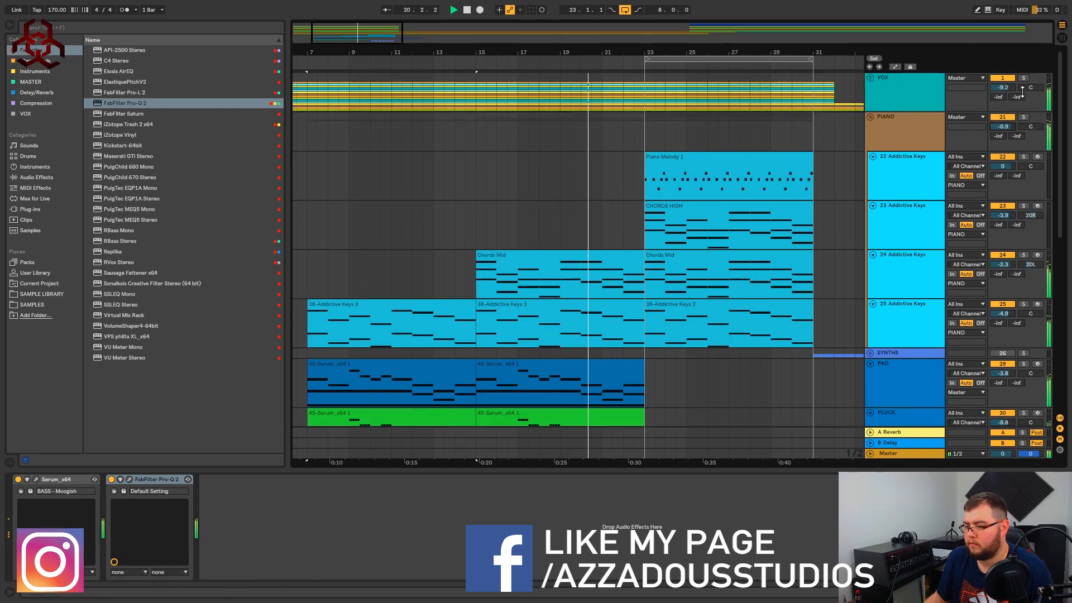
pyautogui.moveTo(1013, 88); pyautogui.dragTo(1006, 87)
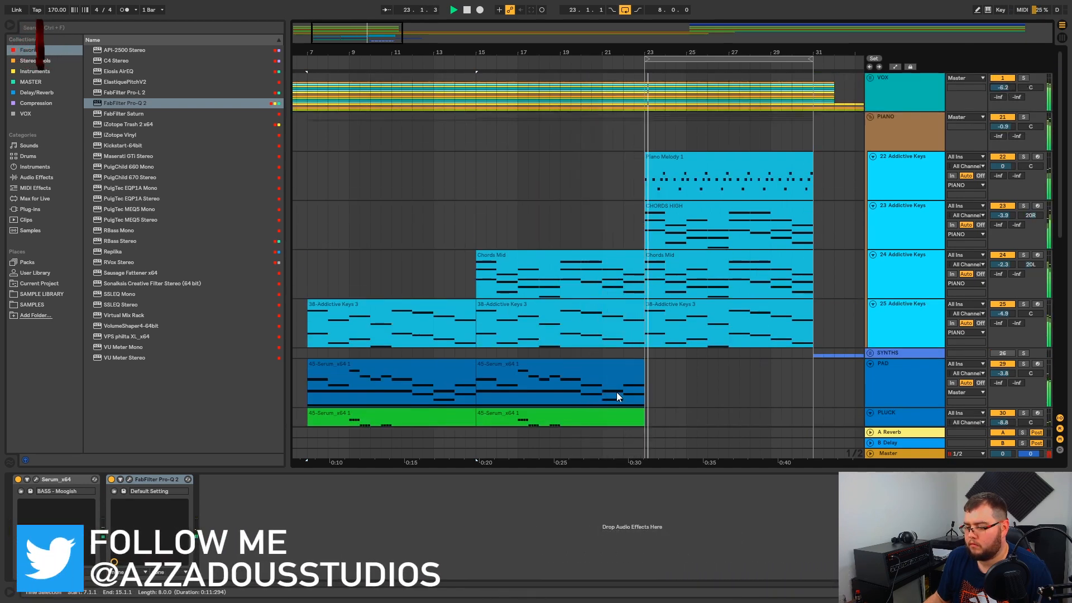
pyautogui.scroll(-3, 648, 371)
pyautogui.scroll(3, 782, 263)
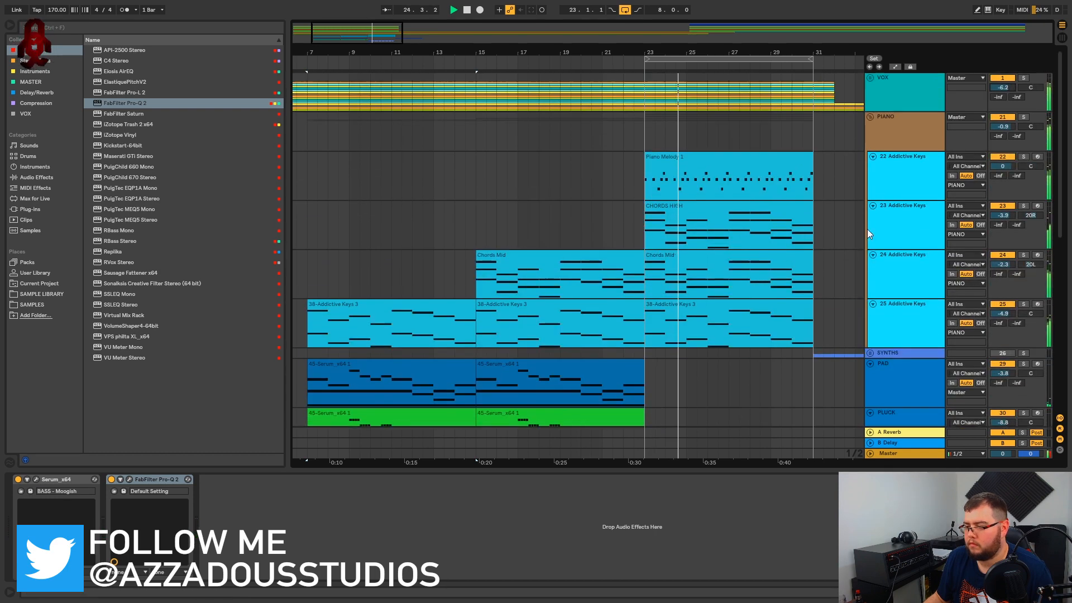
pyautogui.scroll(-2, 660, 240)
pyautogui.scroll(2, 726, 233)
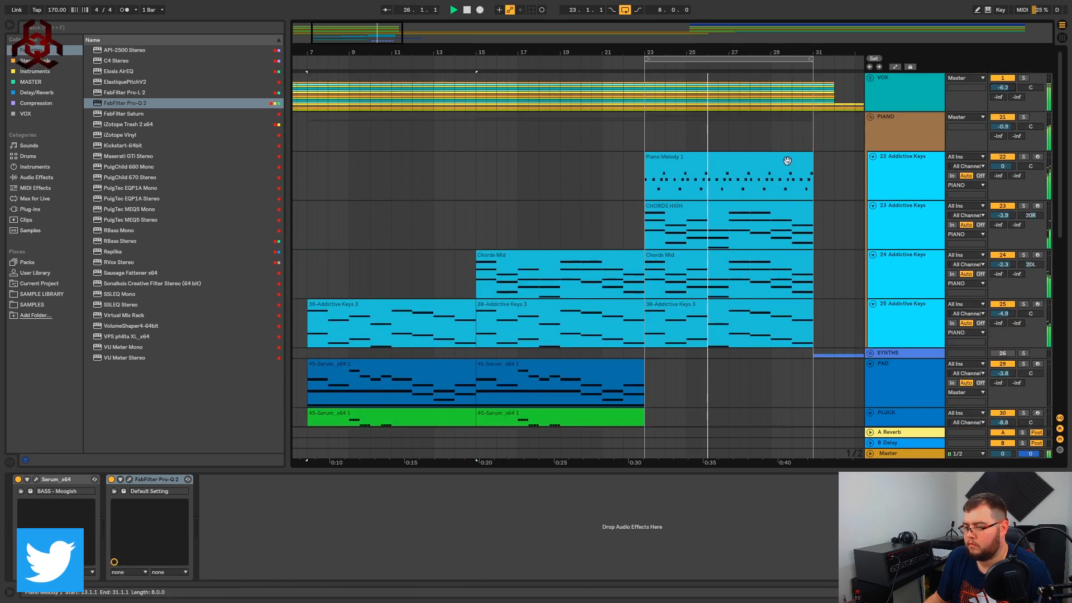
# Listen to the section from bar 23 to 31 and inspect the Massive and JR KICK4 clips and device chains.
pyautogui.moveTo(836, 47); pyautogui.dragTo(691, 53)
pyautogui.scroll(-3, 740, 253)
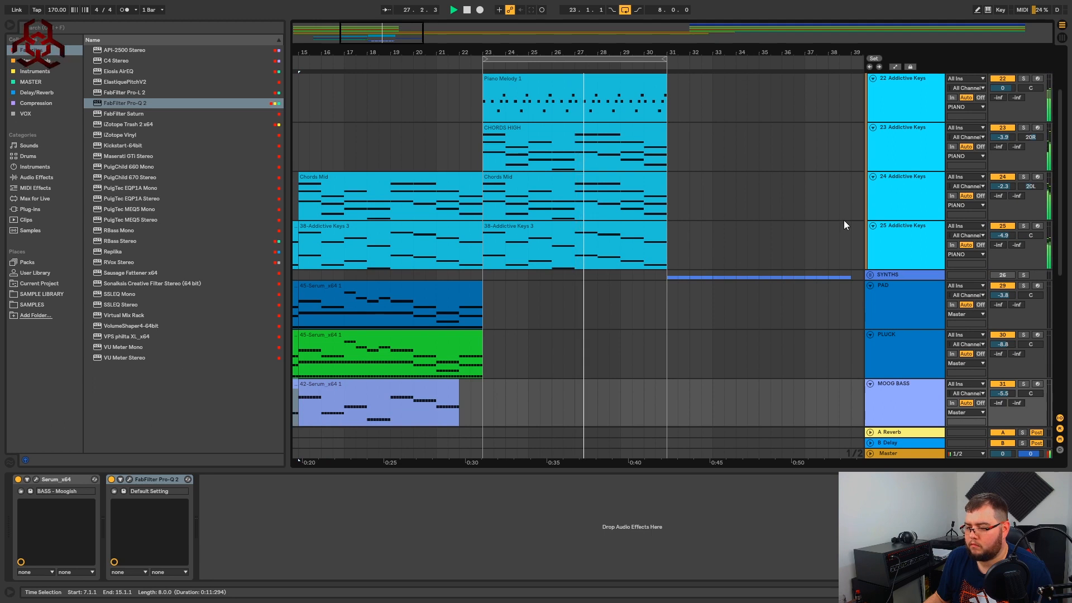
pyautogui.scroll(-3, 718, 304)
pyautogui.scroll(-2, 709, 301)
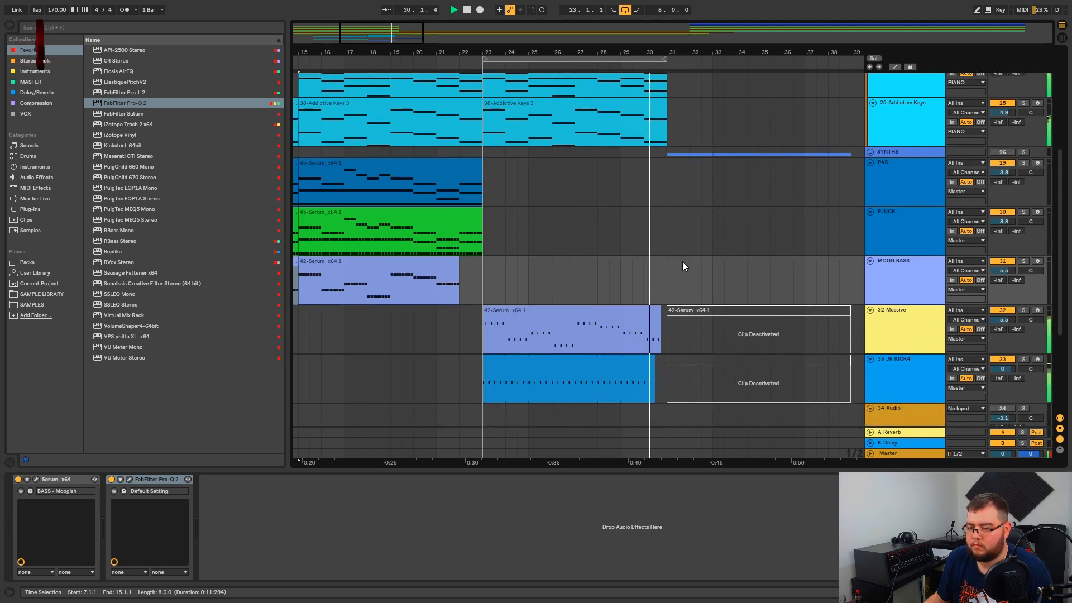
pyautogui.scroll(2, 555, 384)
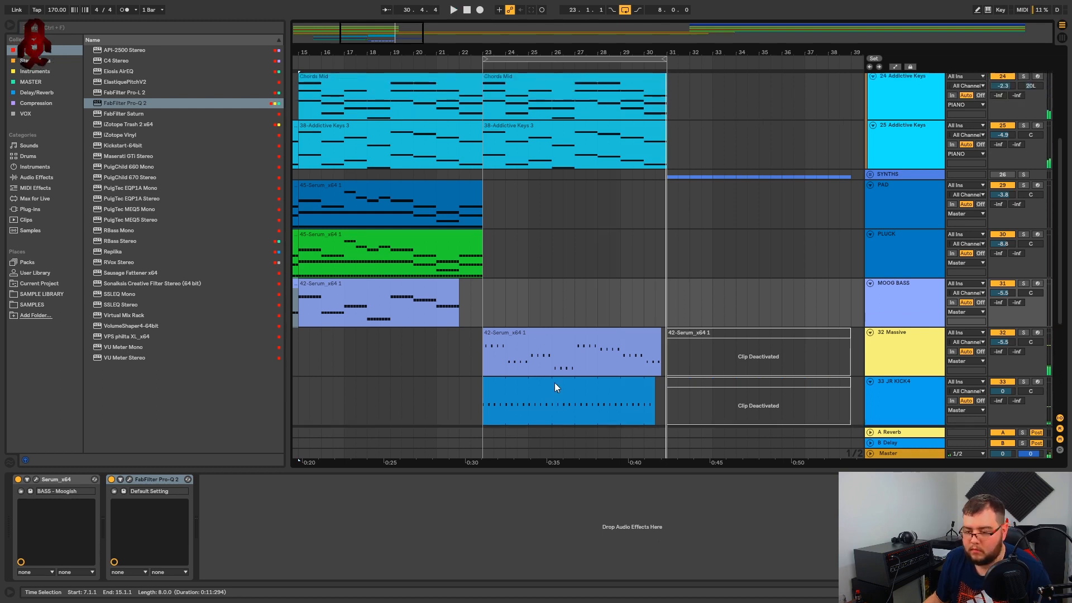
pyautogui.click(494, 279)
pyautogui.press('space')
pyautogui.scroll(-4, 498, 300)
pyautogui.click(575, 266)
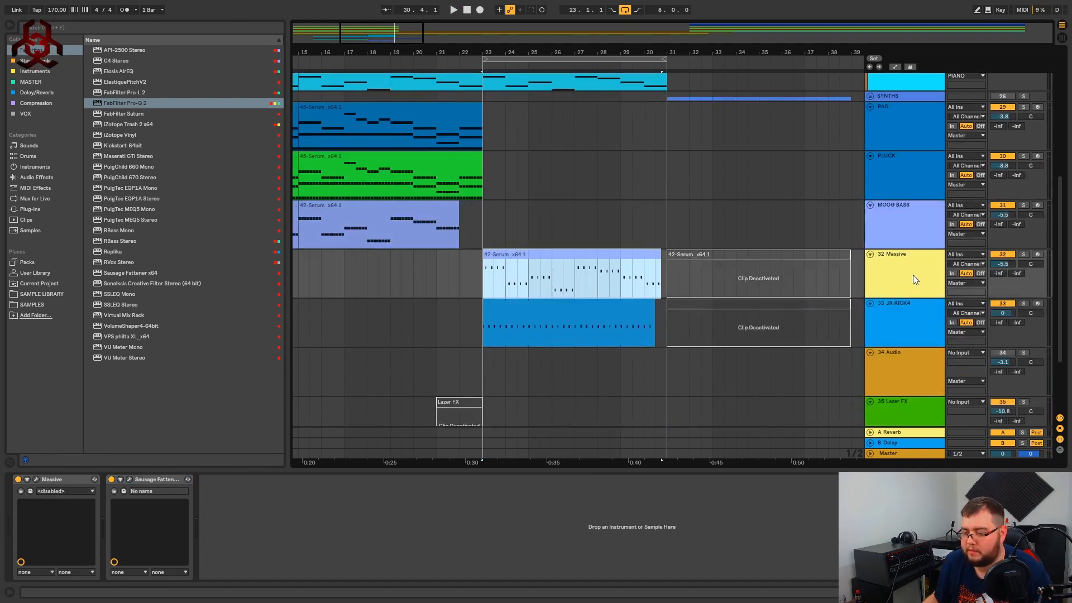
pyautogui.click(913, 275)
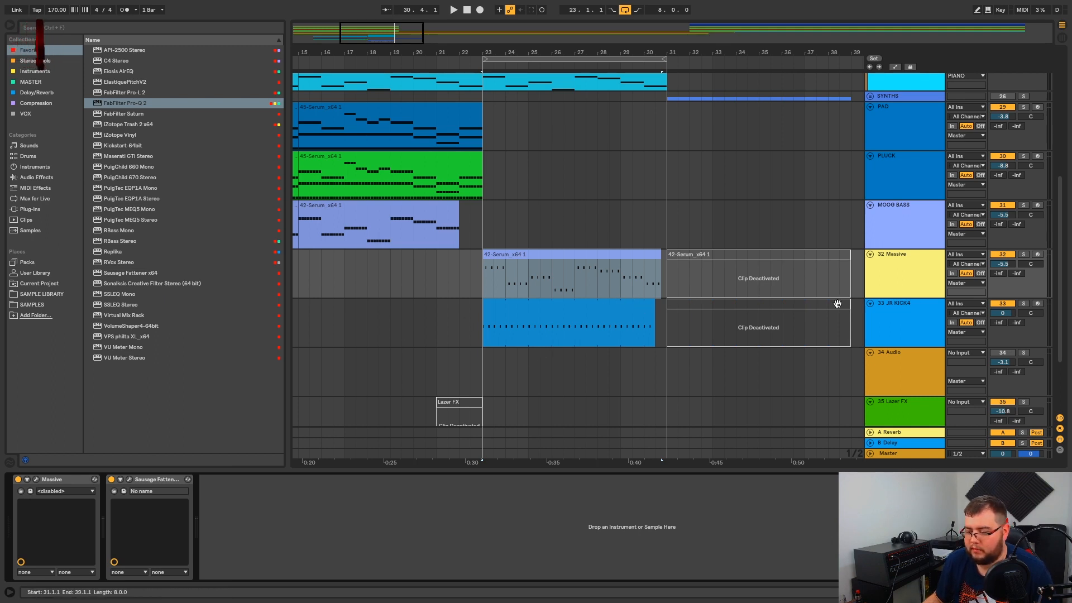
pyautogui.click(929, 314)
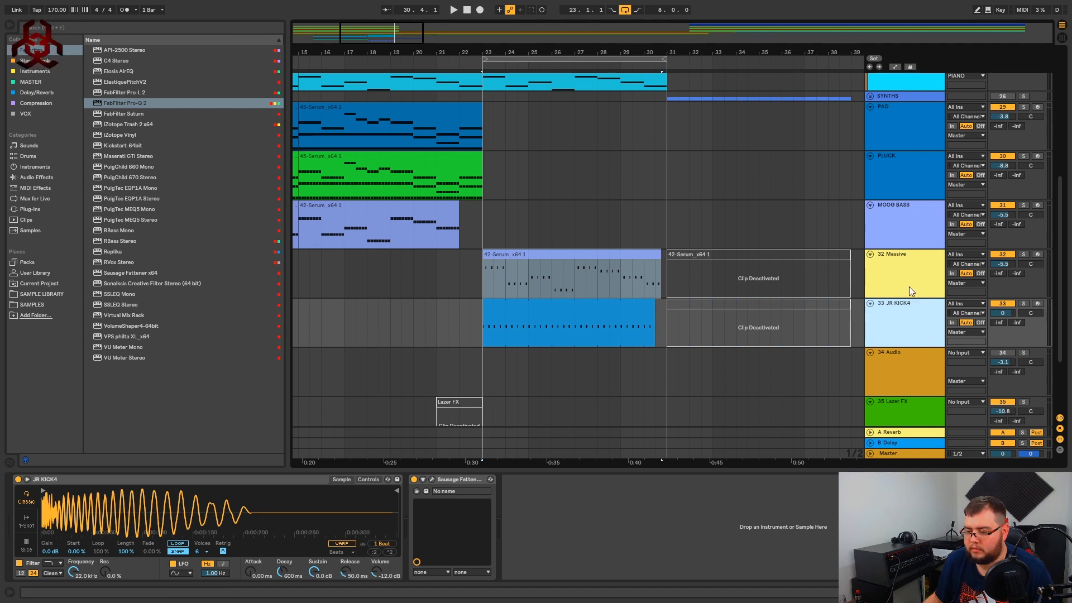
# Group the Massive and JR KICK4 tracks and name the group KICK AND BASS.
pyautogui.click(892, 266)
pyautogui.keyDown('shift'); pyautogui.click(904, 304); pyautogui.keyUp('shift')
pyautogui.rightClick(903, 266)
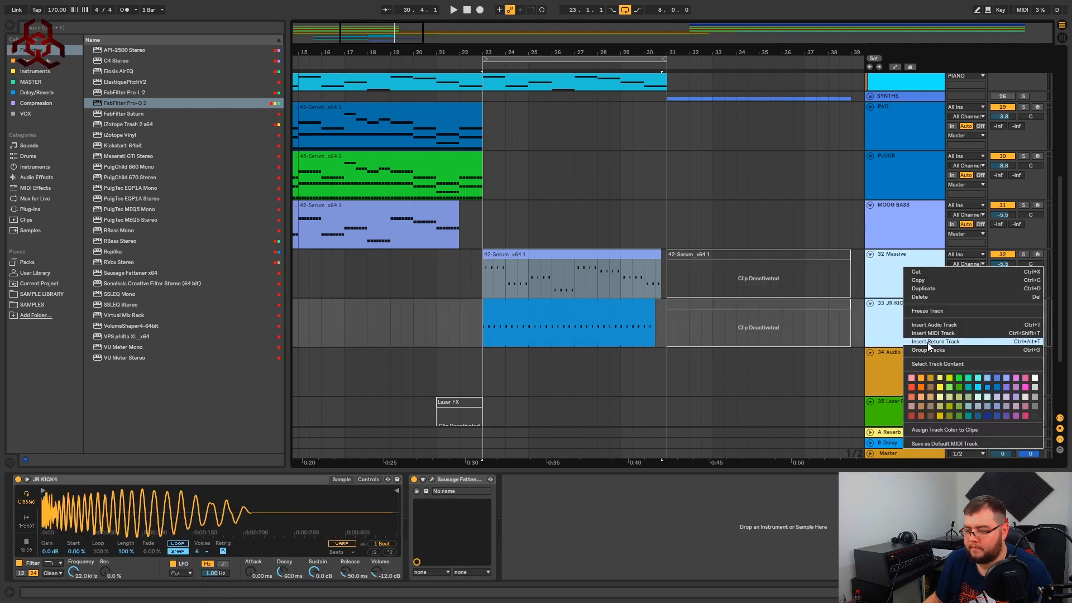
pyautogui.click(928, 350)
pyautogui.rightClick(890, 256)
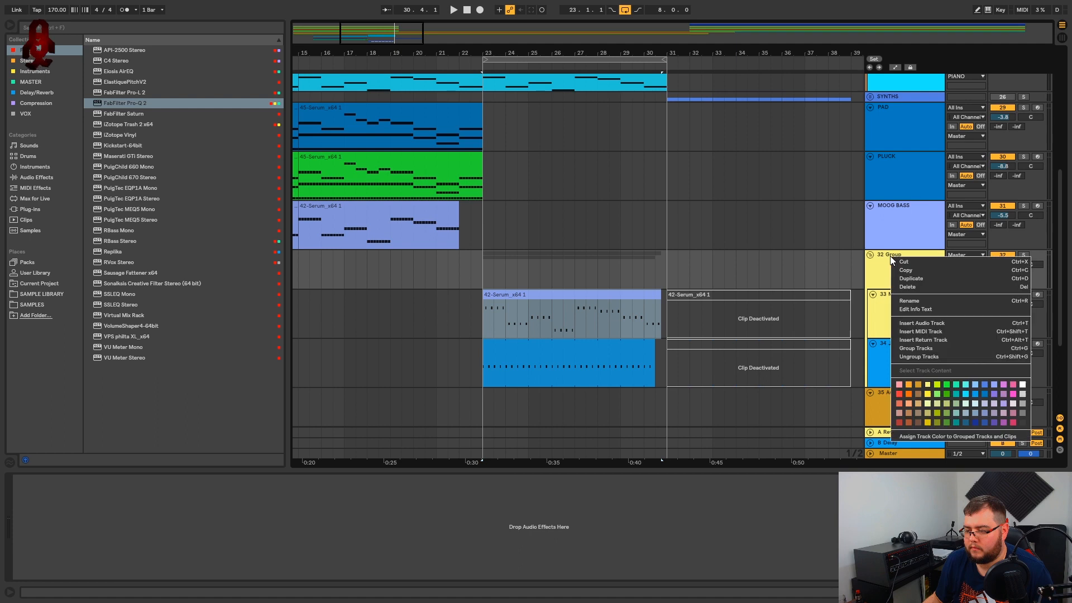
pyautogui.click(910, 302)
pyautogui.write('KICK AND')
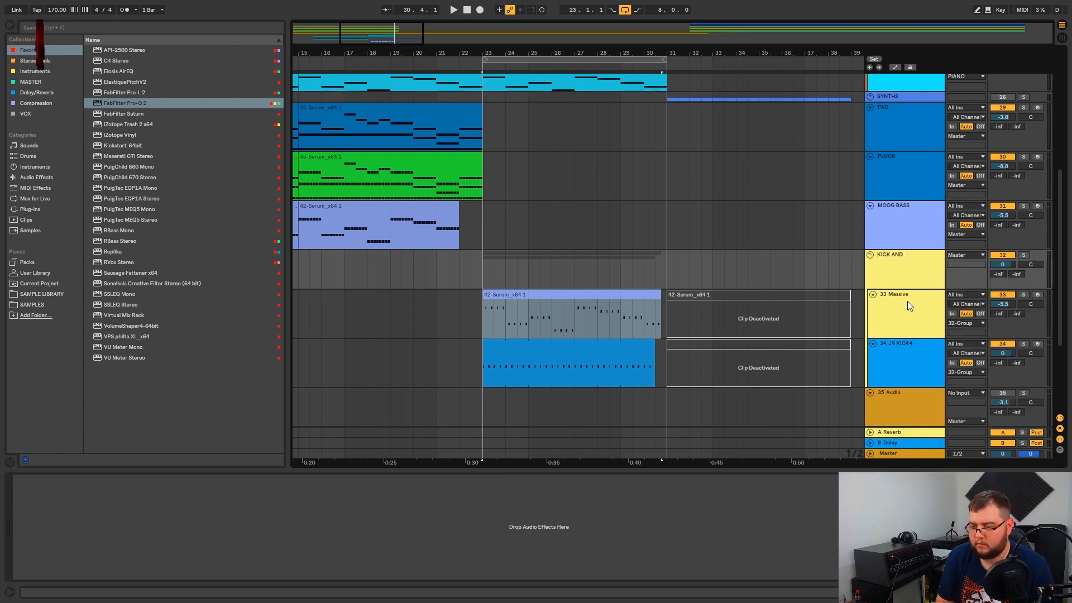
pyautogui.write(' BASS')
pyautogui.press('Return')
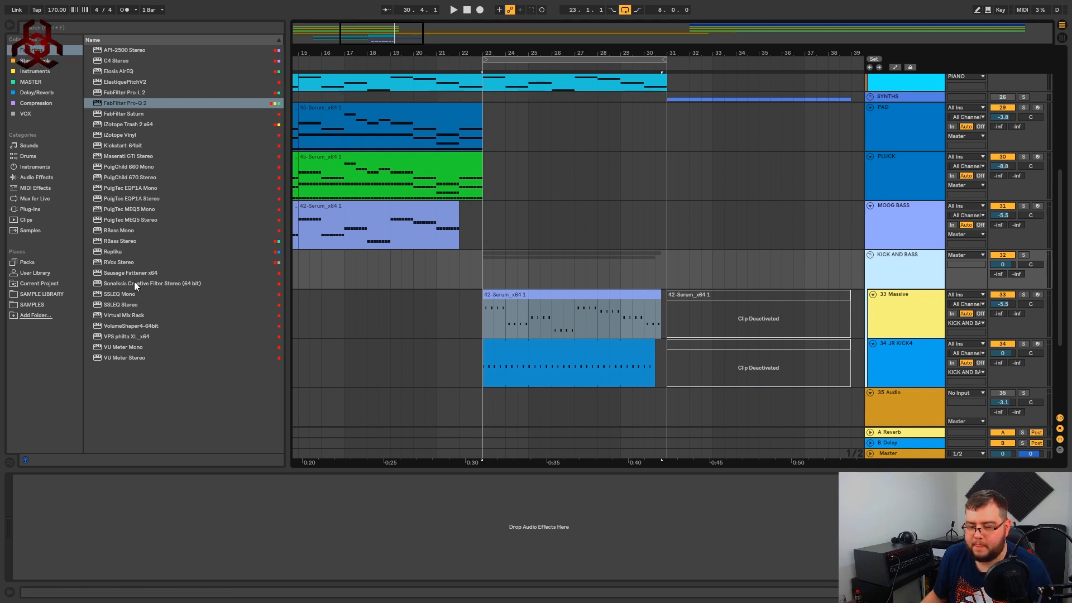
# Add VPS philta XL to the KICK AND BASS group and solo the group for playback.
pyautogui.doubleClick(126, 338)
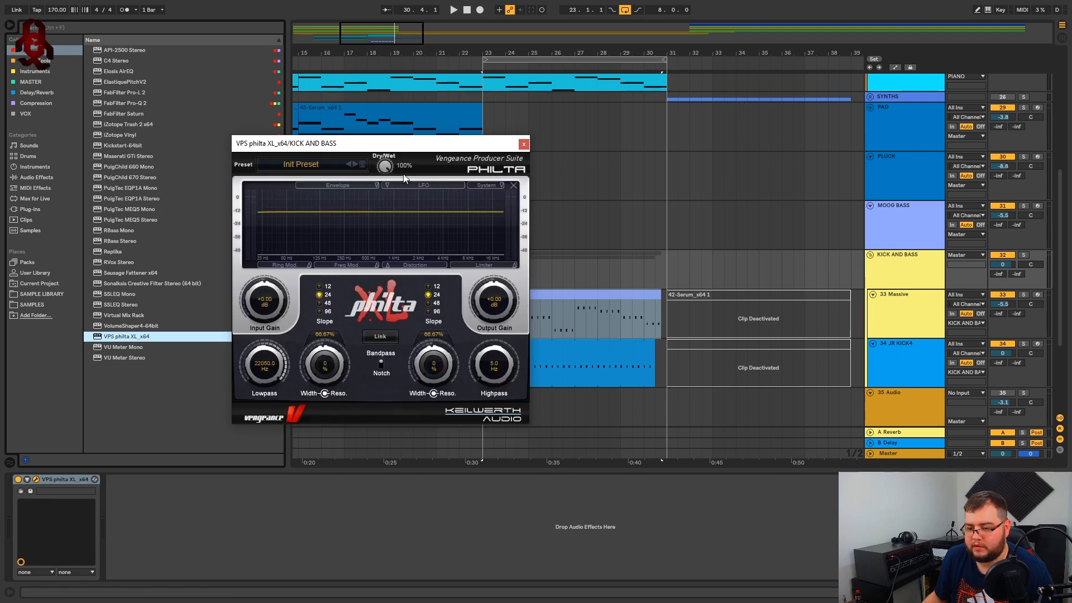
pyautogui.moveTo(441, 148); pyautogui.dragTo(528, 177)
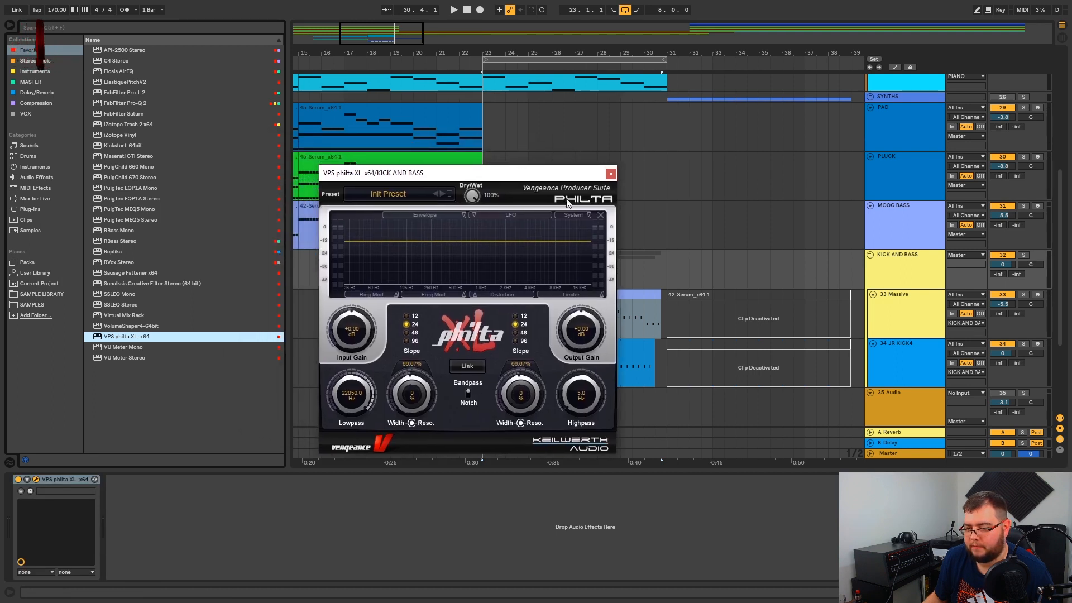
pyautogui.click(1024, 255)
pyautogui.press('space')
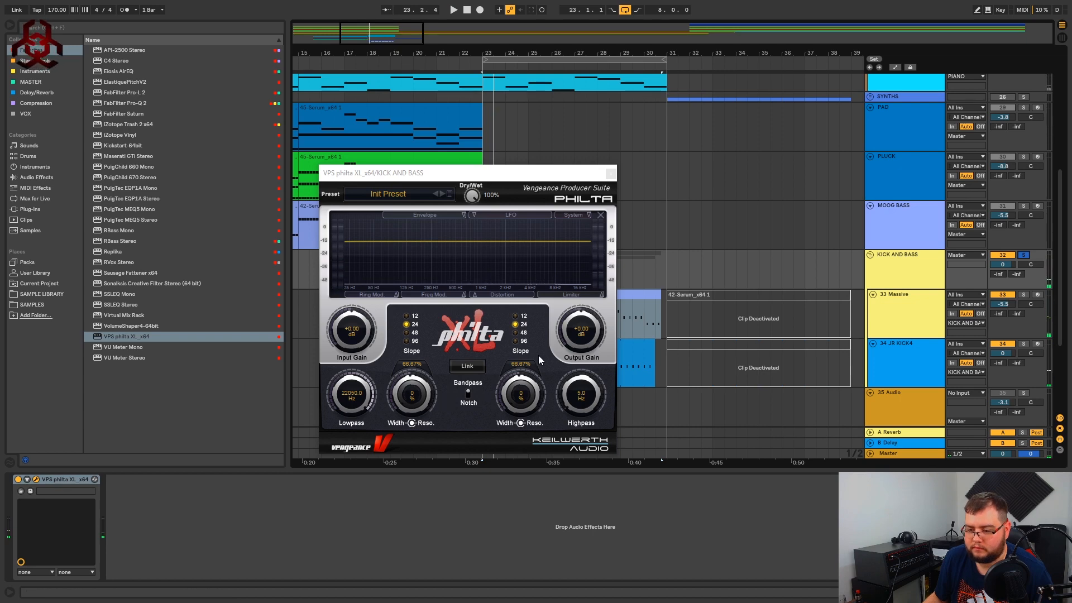
# Set philta's highpass to 402.5 Hz with a 48 slope and a little resonance while auditioning the kick and bass.
pyautogui.moveTo(533, 384); pyautogui.dragTo(531, 394)
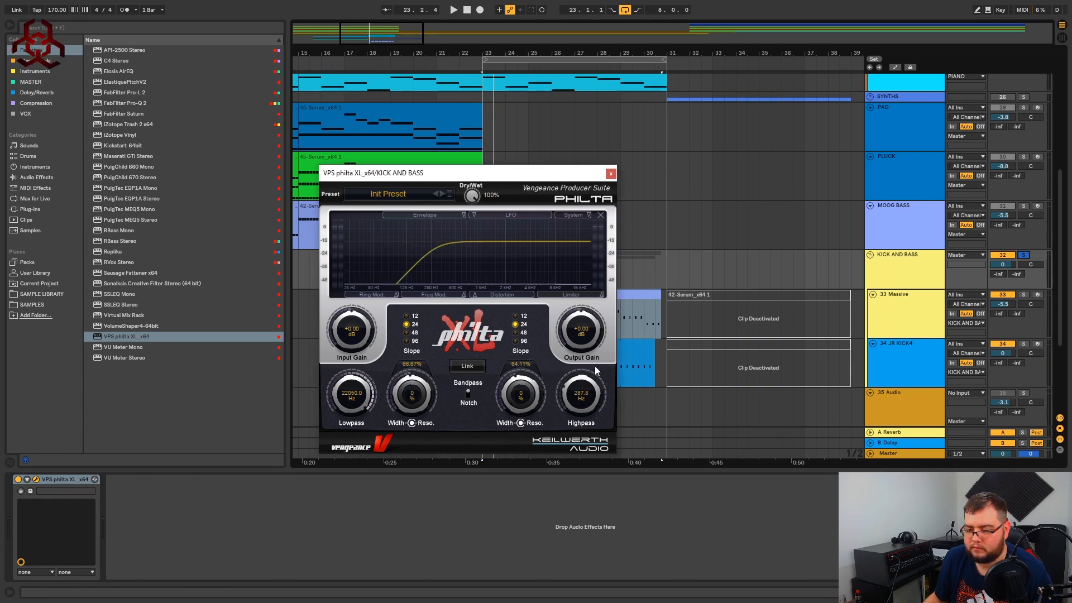
pyautogui.press('space')
pyautogui.moveTo(594, 366); pyautogui.dragTo(593, 376)
pyautogui.moveTo(527, 389); pyautogui.dragTo(516, 339)
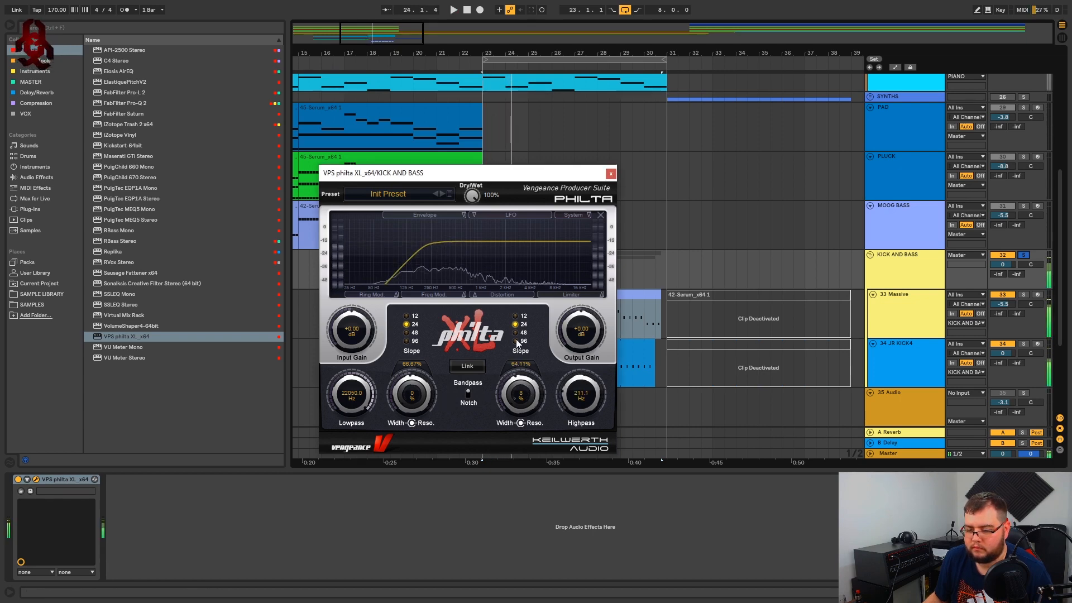
pyautogui.click(515, 334)
pyautogui.scroll(5, 584, 383)
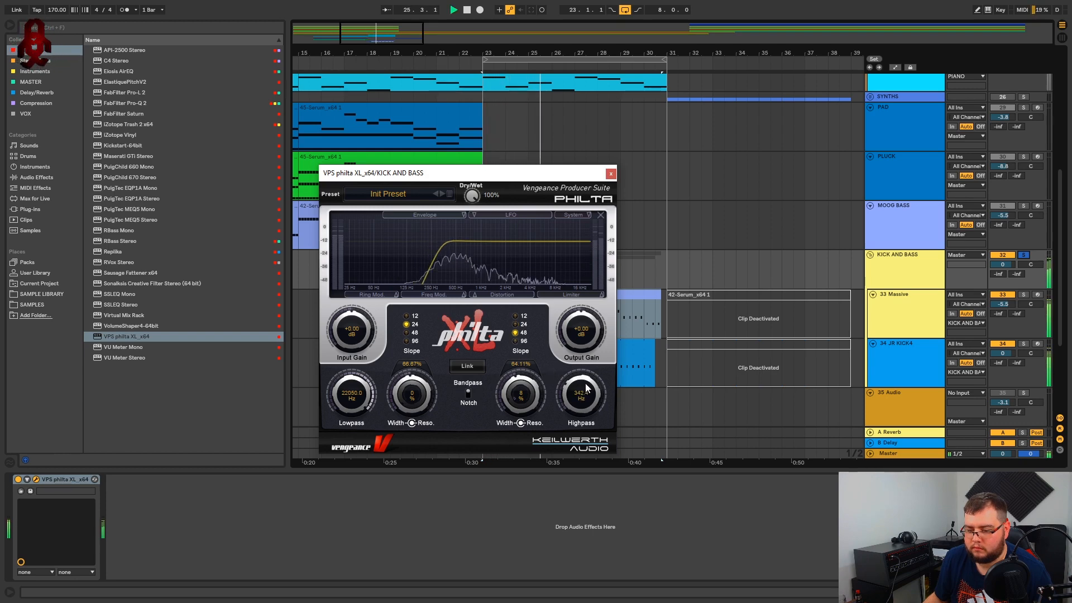
pyautogui.scroll(2, 585, 383)
pyautogui.press('space')
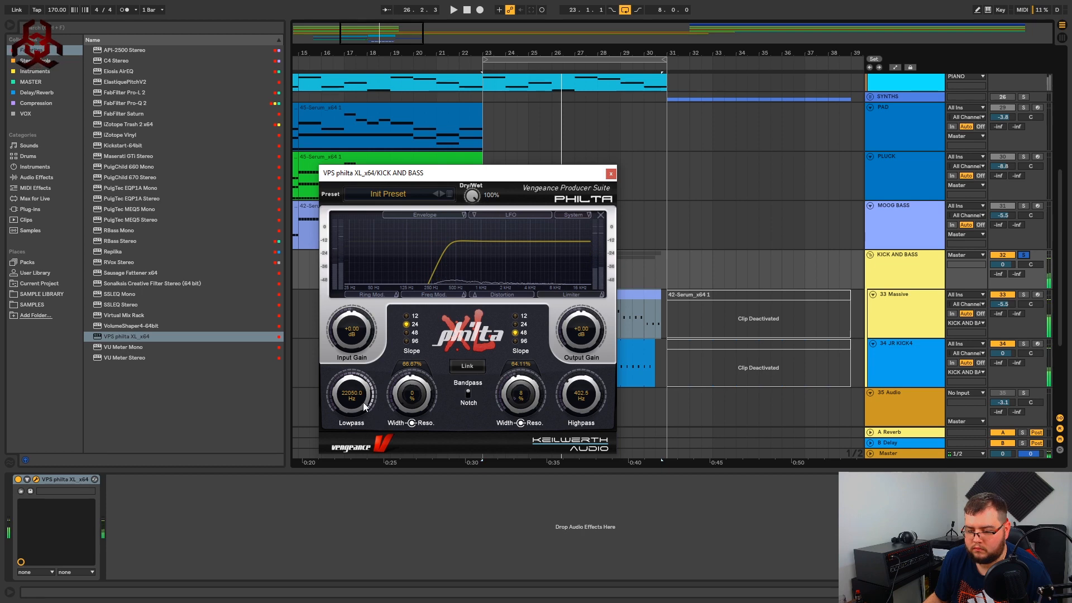
# Set philta's lowpass to 1805.6 Hz with a 48 slope and slight resonance, nudge the highpass to 420.7 Hz, and close the plugin.
pyautogui.press('space')
pyautogui.scroll(-10, 352, 393)
pyautogui.scroll(2, 418, 403)
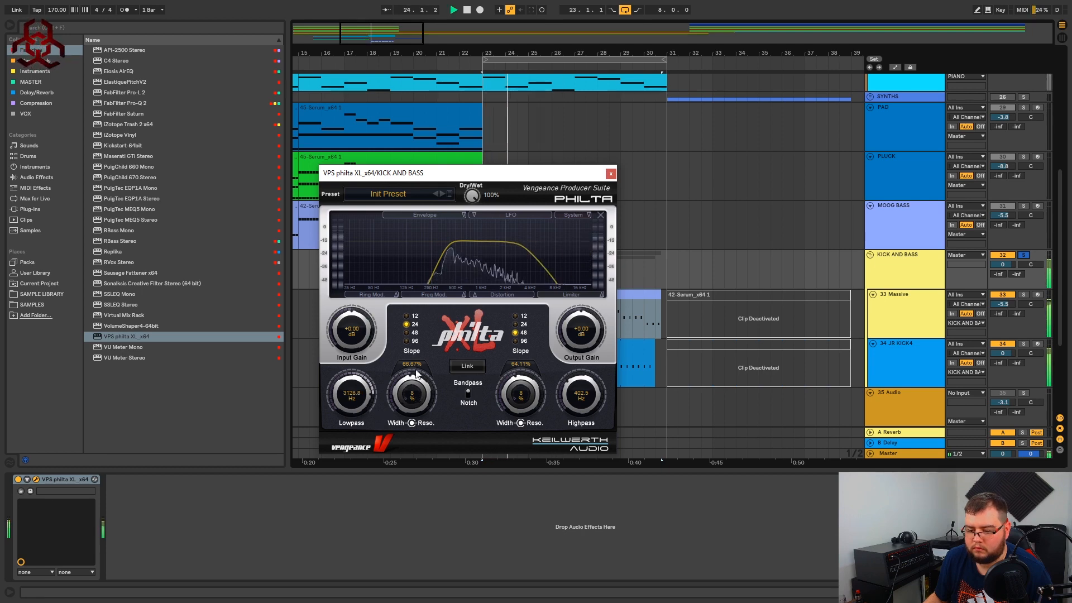
pyautogui.click(407, 333)
pyautogui.scroll(-3, 347, 400)
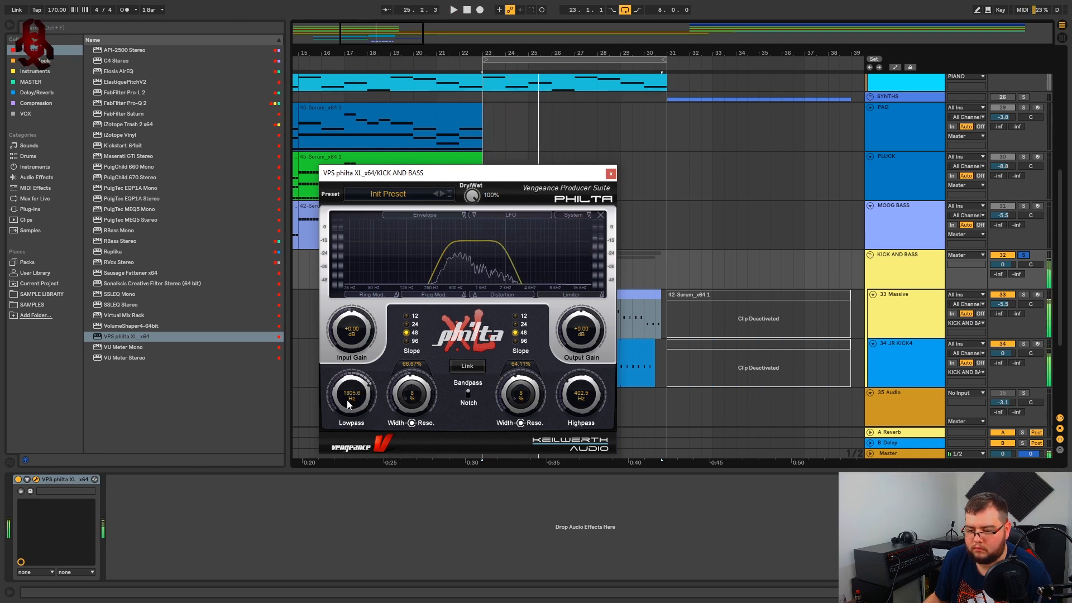
pyautogui.press('space')
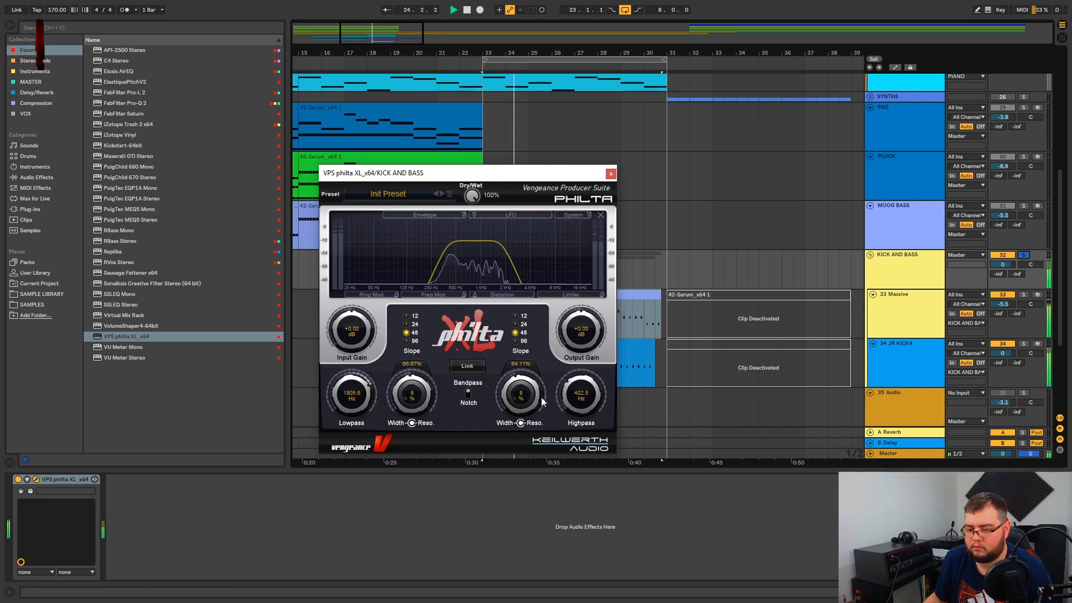
pyautogui.press('space')
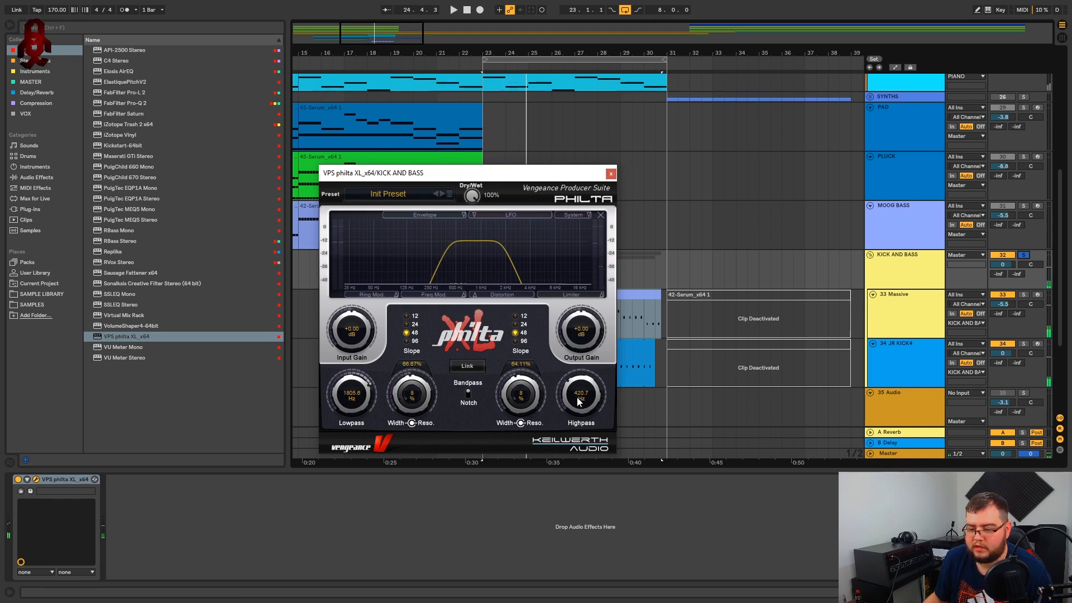
pyautogui.click(611, 174)
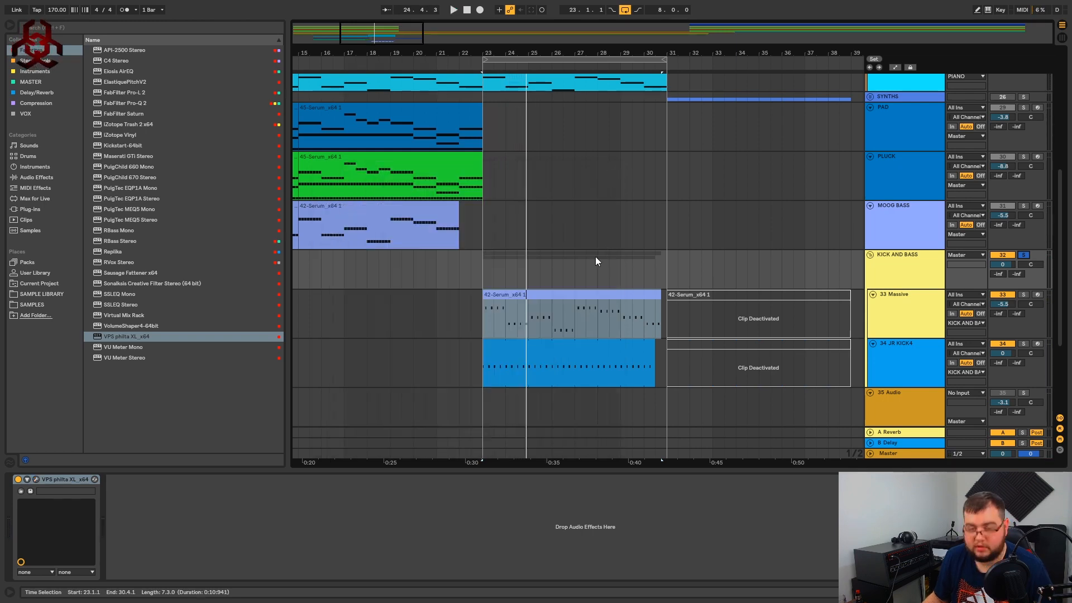
# Automate the KICK AND BASS group's philta highpass frequency to ramp down from bar 23 to bar 31, and play it back.
pyautogui.press('a')
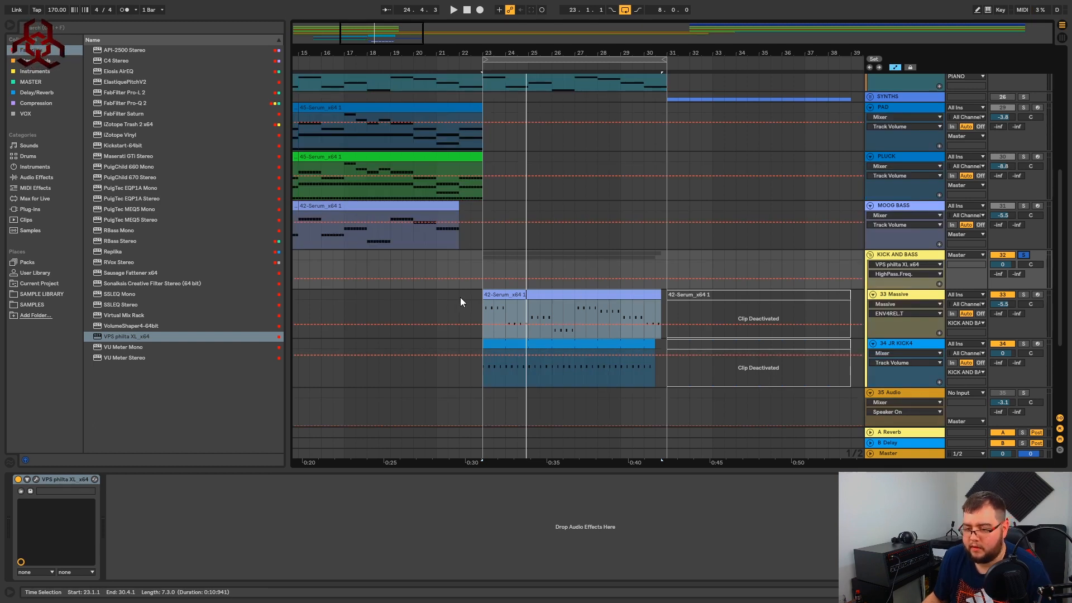
pyautogui.click(484, 280)
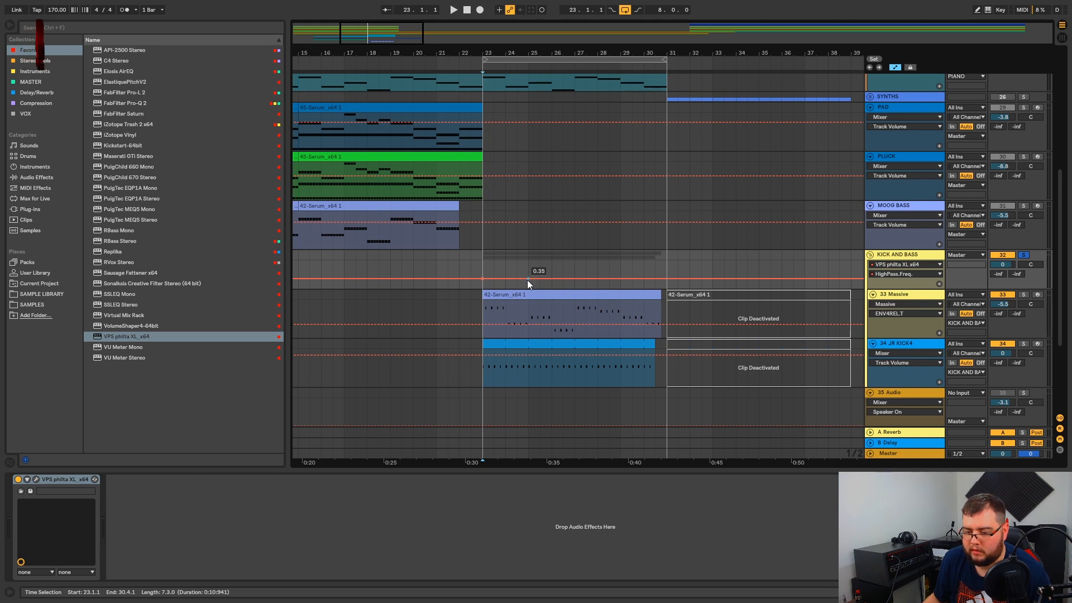
pyautogui.press('space')
pyautogui.moveTo(529, 280); pyautogui.dragTo(666, 287)
pyautogui.press('space')
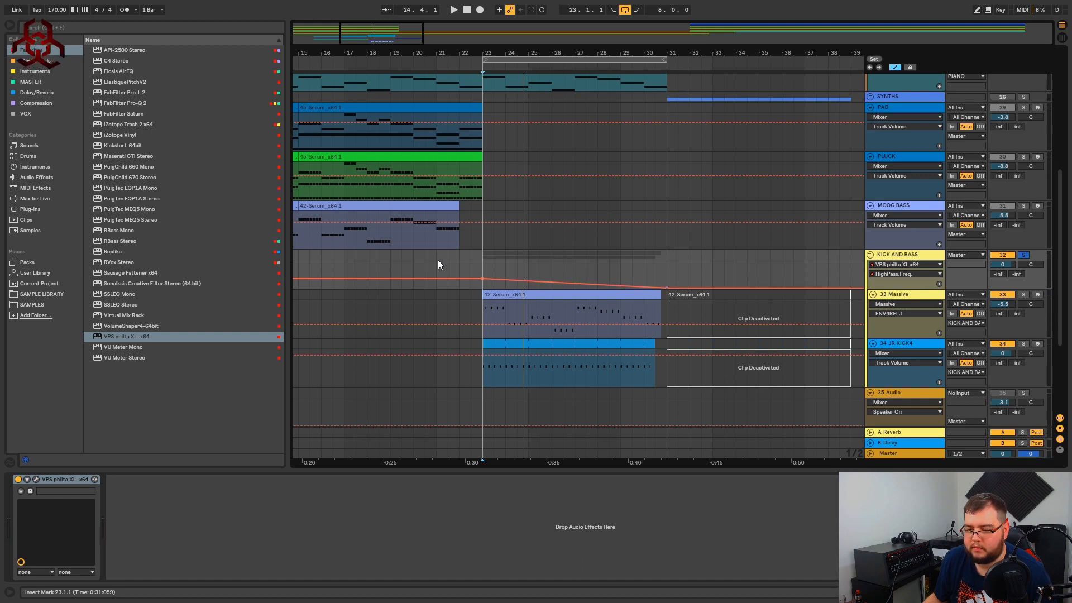
pyautogui.press('space')
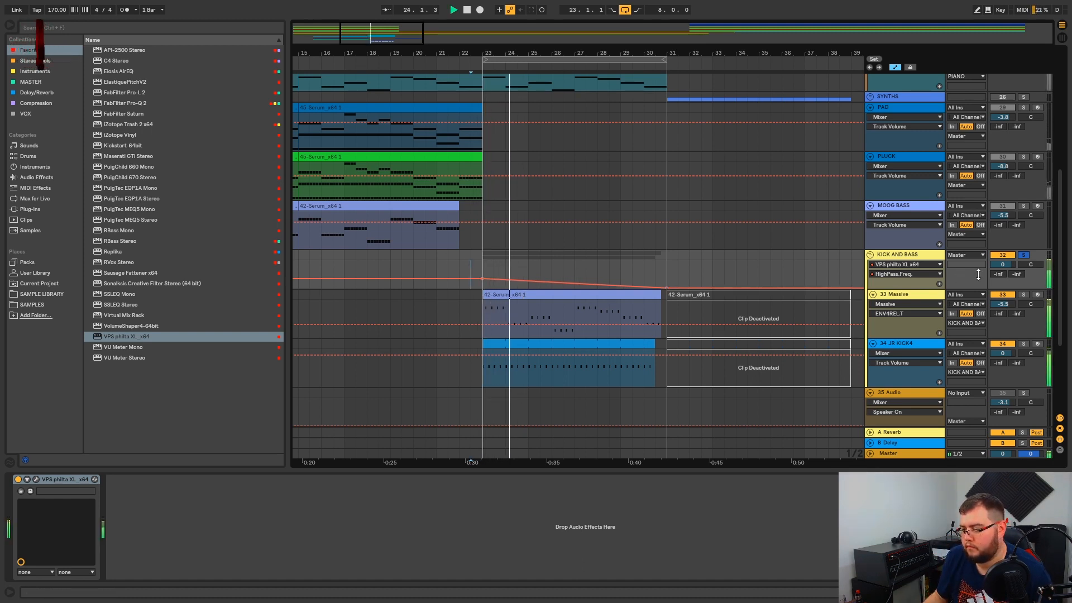
# Unsolo the KICK AND BASS group and play the filtered section with the other tracks up to bar 31.
pyautogui.click(1024, 255)
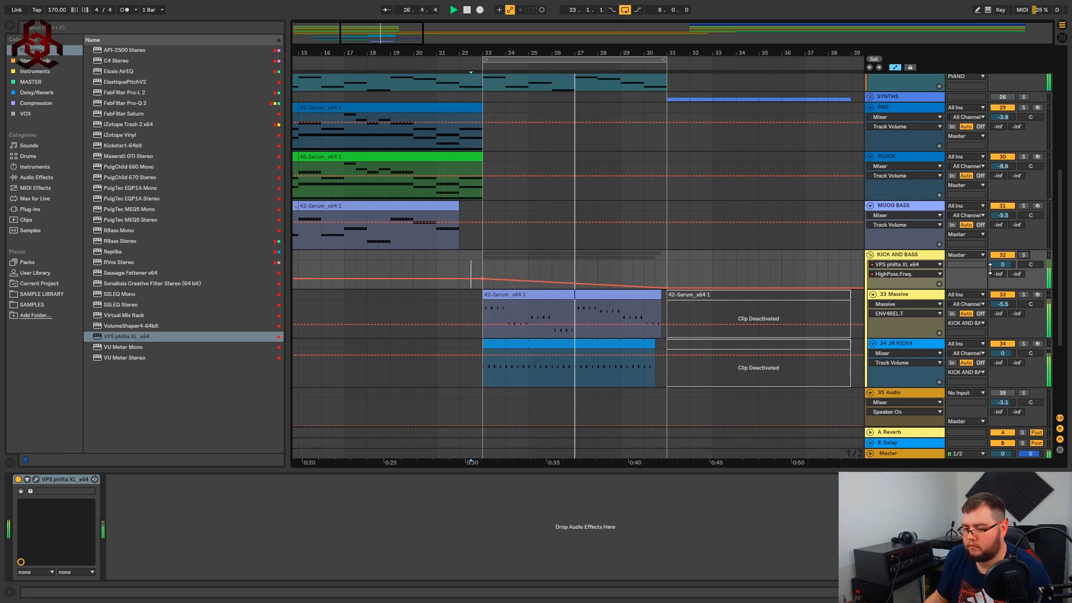
pyautogui.scroll(3, 528, 251)
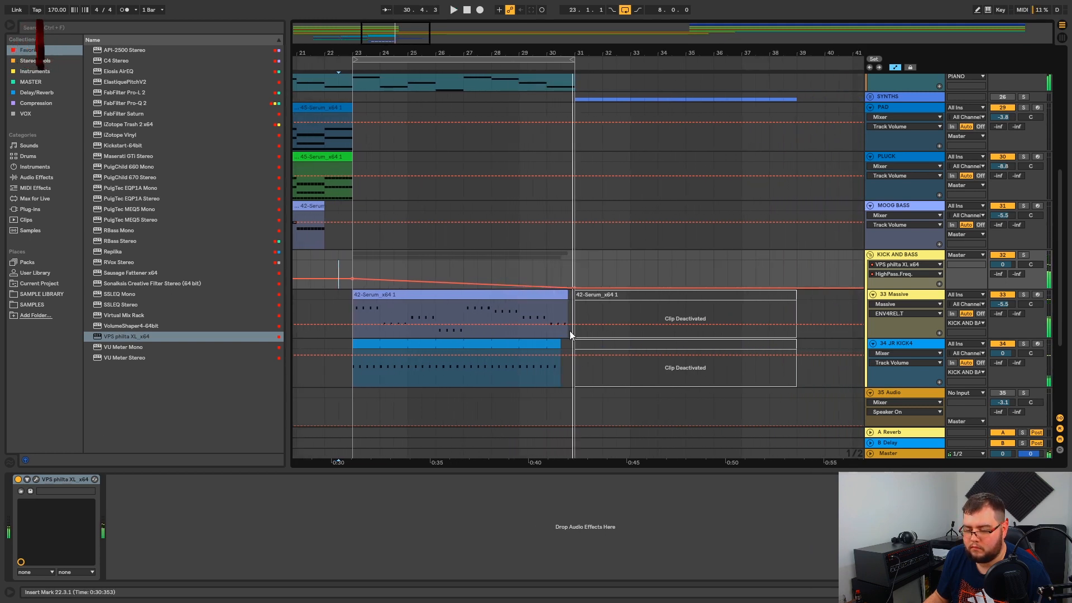
pyautogui.press('a')
pyautogui.press('a')
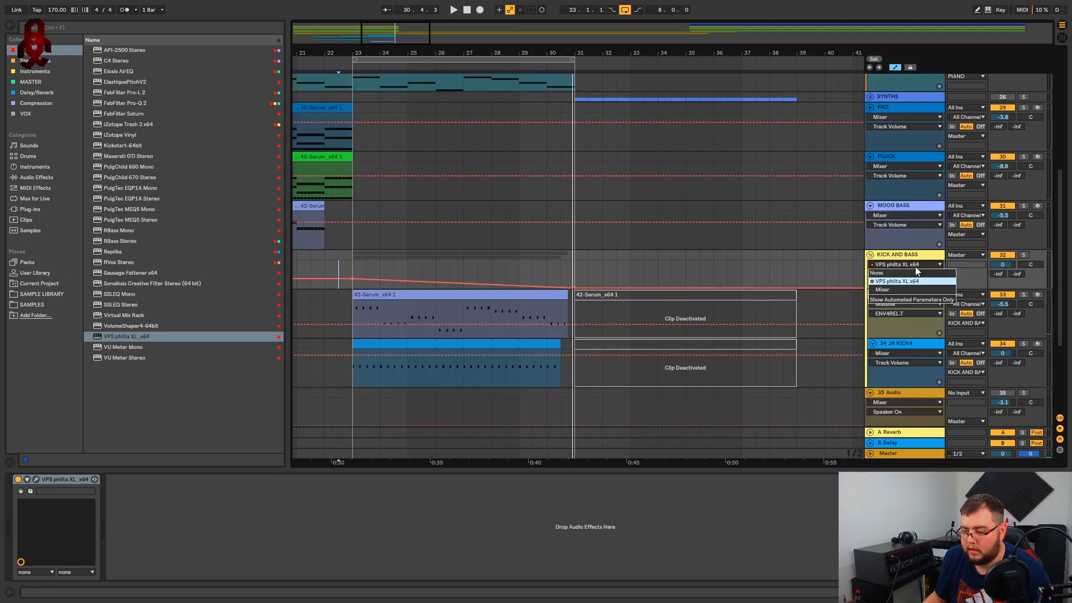
# Bring up the lowpass frequency automation of philta on the KICK AND BASS group and close the plugin.
pyautogui.click(35, 479)
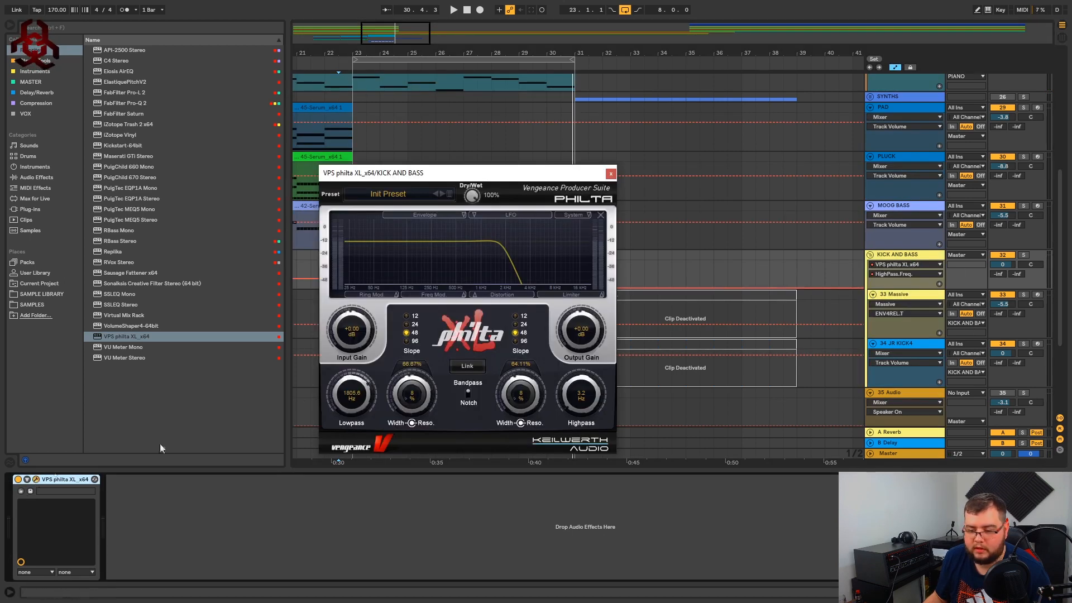
pyautogui.click(347, 401)
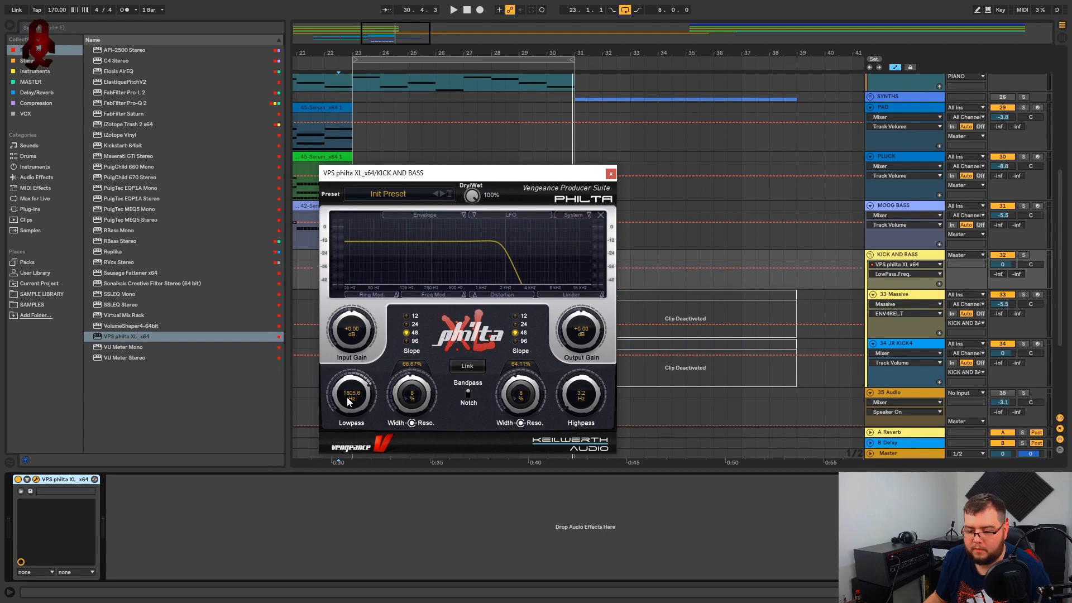
pyautogui.click(610, 174)
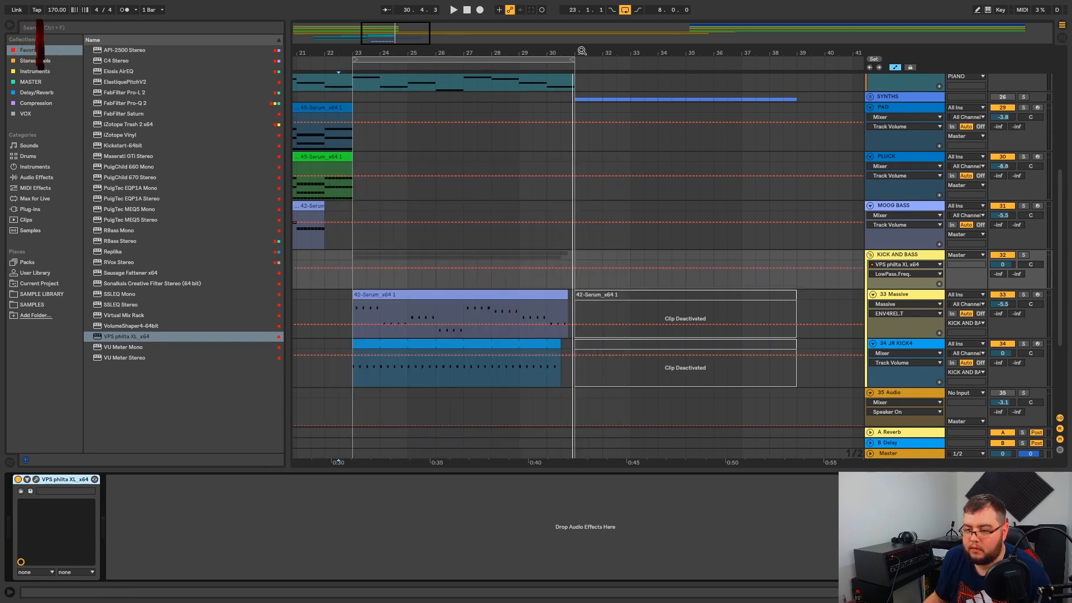
# Automate philta's lowpass frequency to ramp from bar 30 up to 1.00 at bar 31.
pyautogui.moveTo(581, 51); pyautogui.dragTo(579, 84)
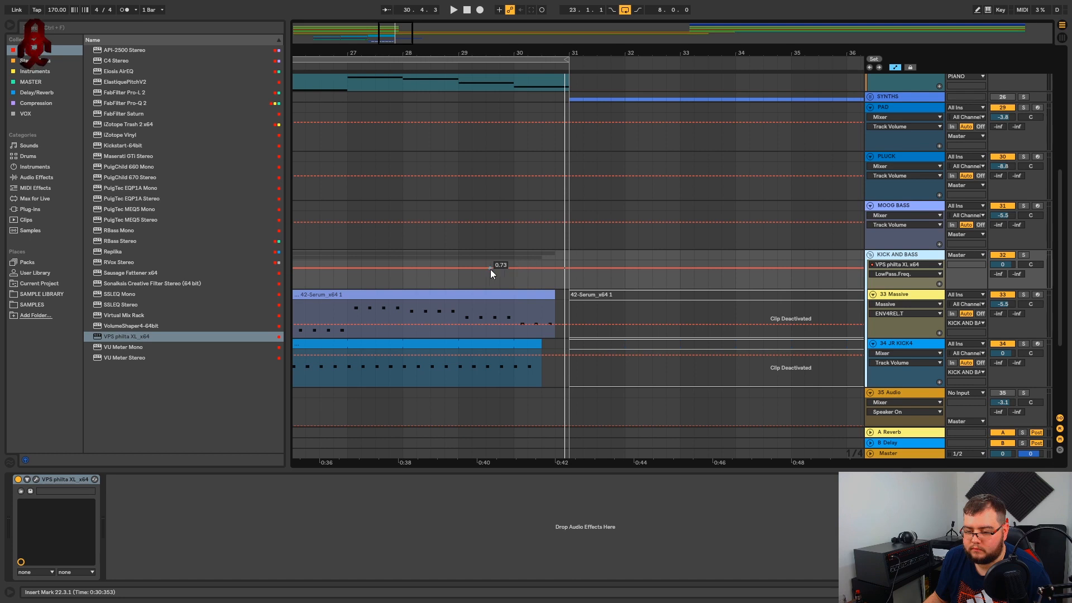
pyautogui.click(512, 270)
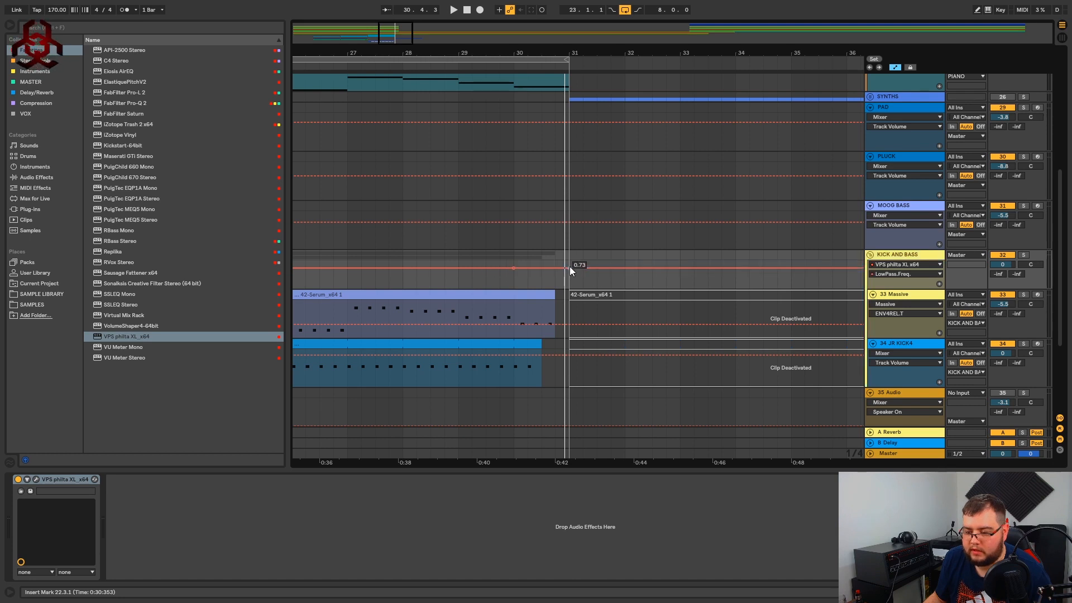
pyautogui.moveTo(570, 270); pyautogui.dragTo(569, 289)
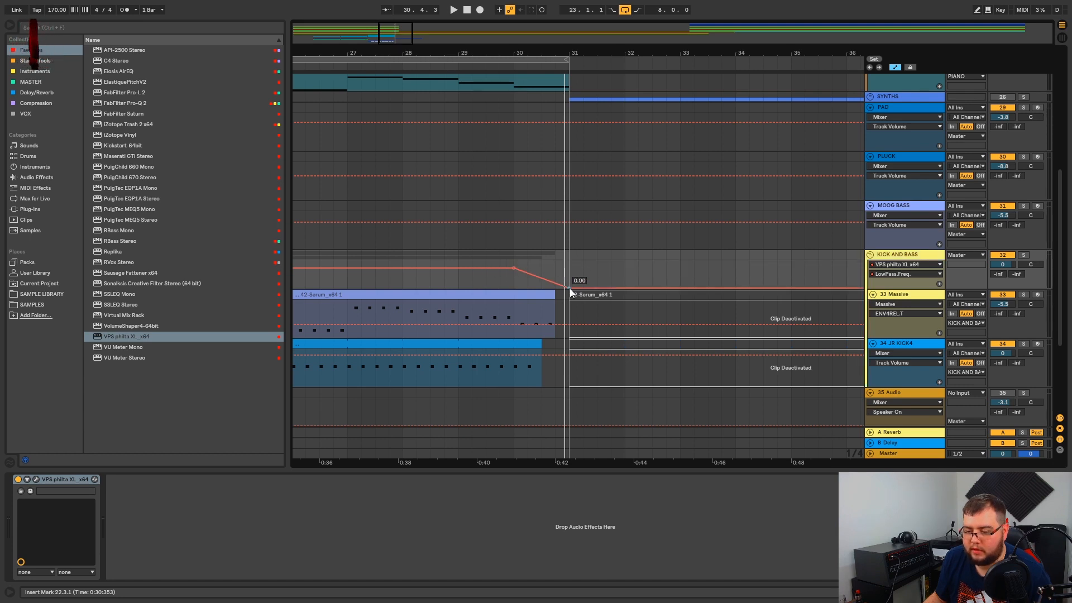
pyautogui.click(511, 284)
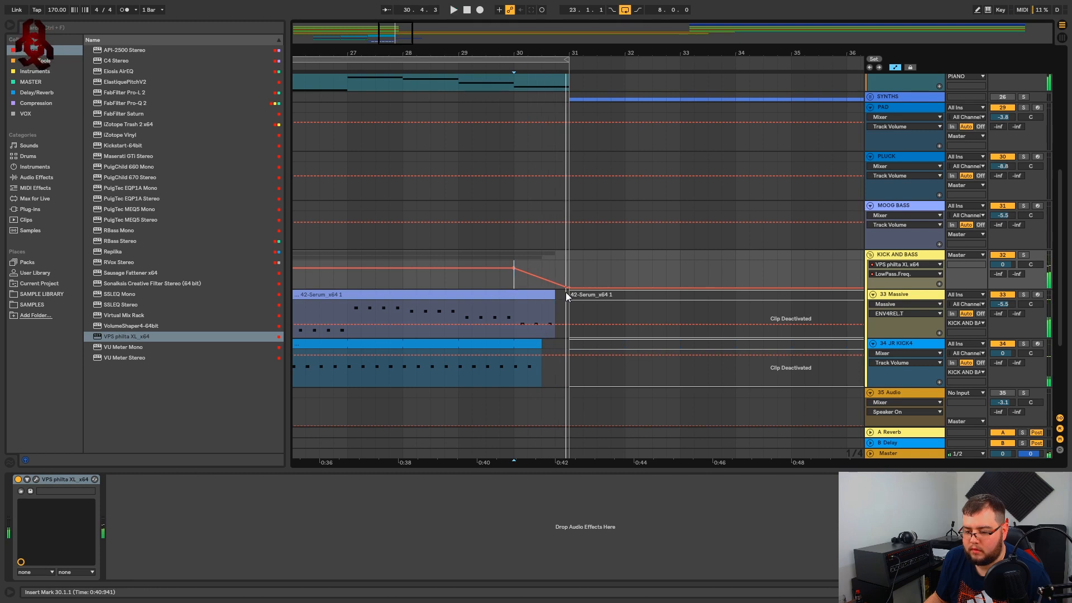
pyautogui.moveTo(569, 288); pyautogui.dragTo(569, 262)
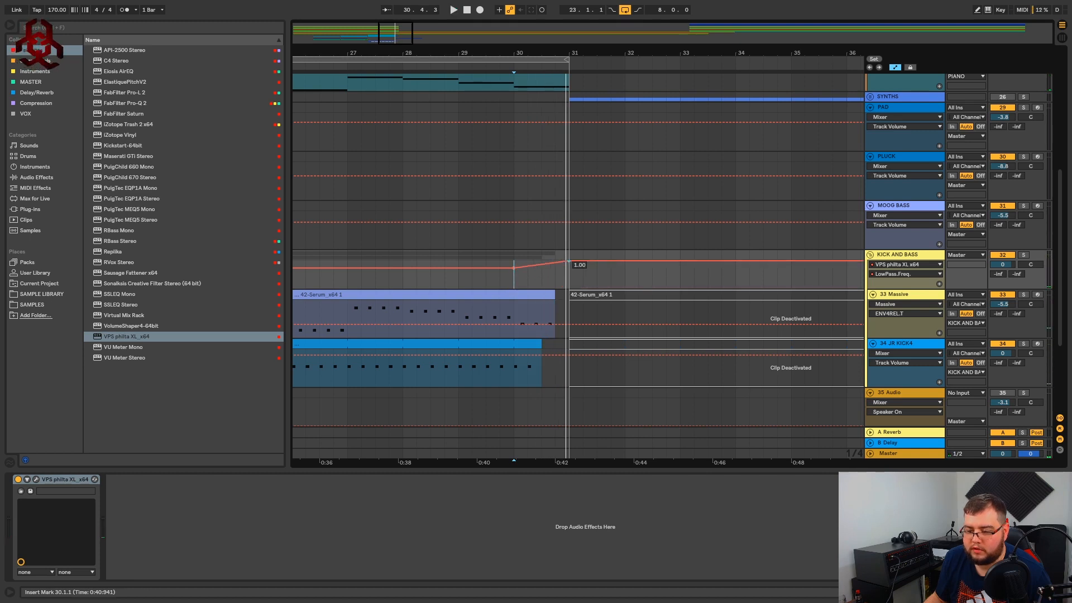
# Audition the lowpass ramp from just before bar 30 and from bar 29, and turn off loop playback.
pyautogui.click(501, 282)
pyautogui.press('space')
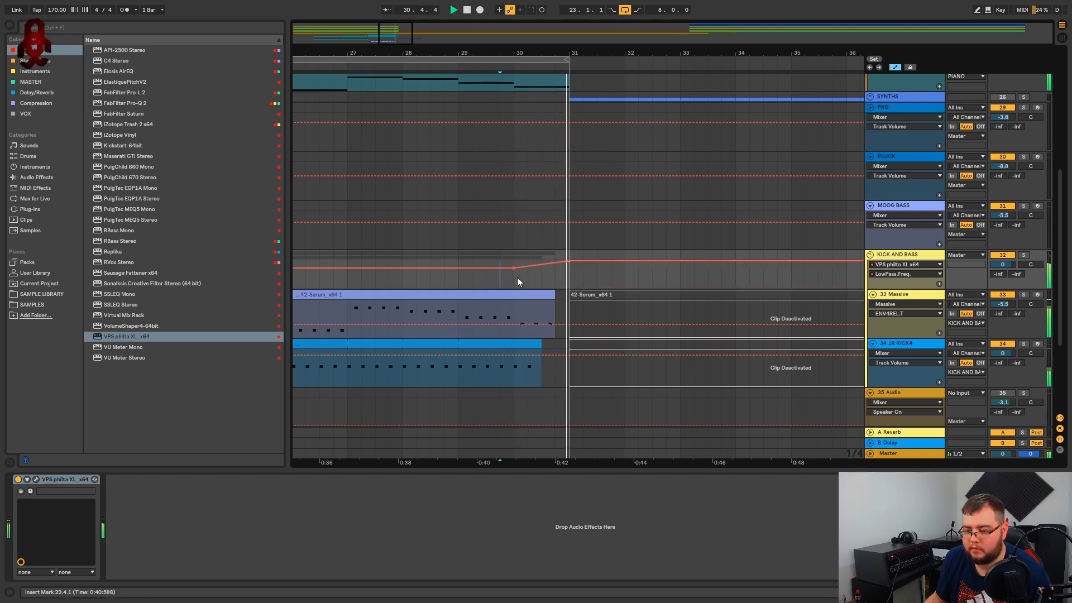
pyautogui.click(456, 277)
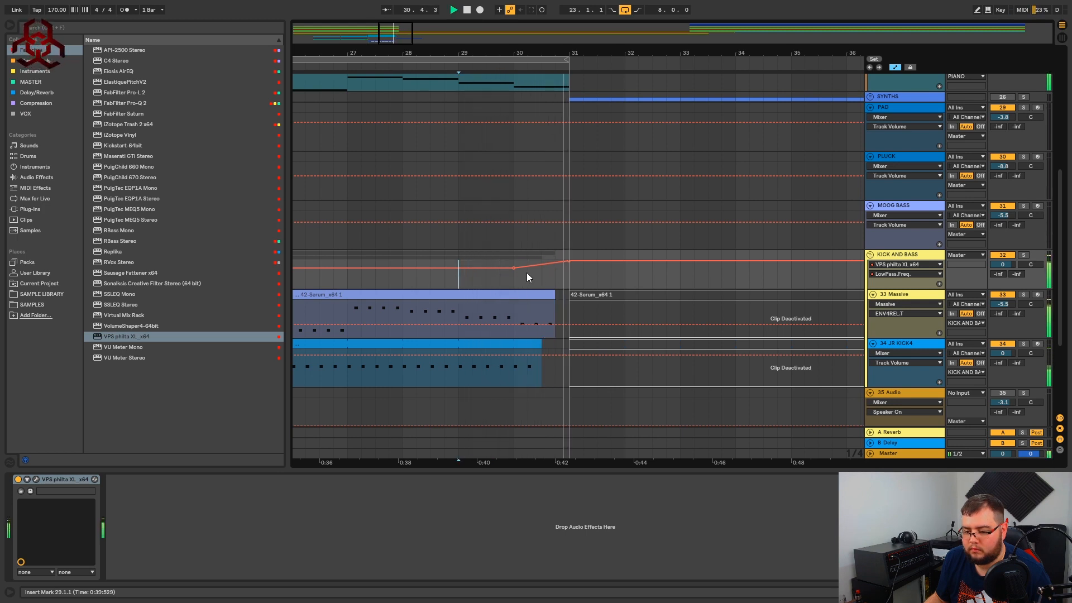
pyautogui.moveTo(537, 54); pyautogui.dragTo(571, 63)
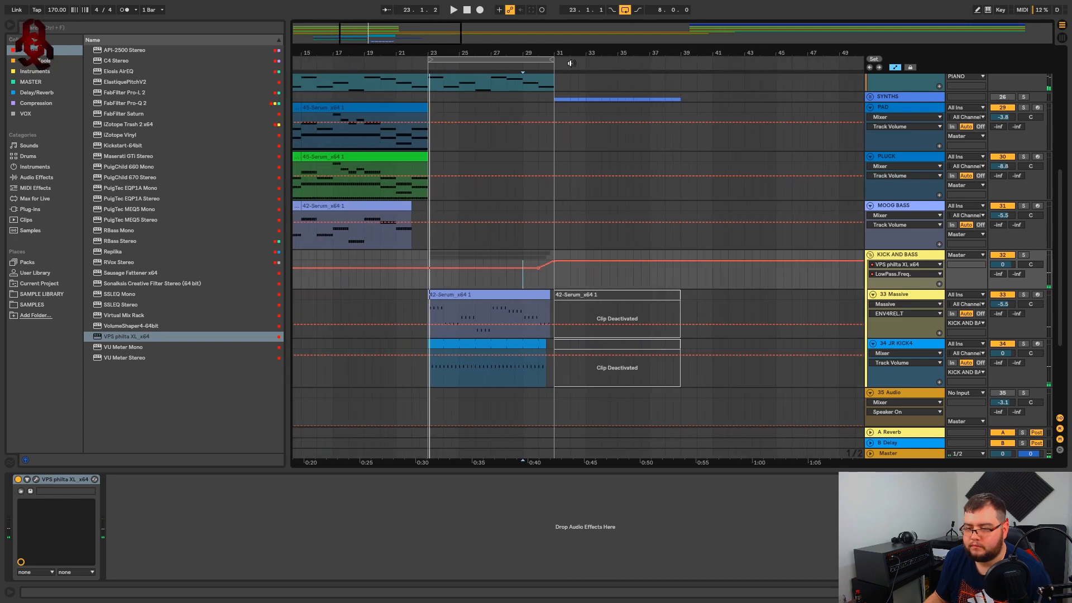
pyautogui.click(625, 10)
# Hide the automation and reactivate the Massive and JR KICK4 clips spanning bars 31 to 39.
pyautogui.scroll(2, 575, 168)
pyautogui.scroll(-3, 765, 173)
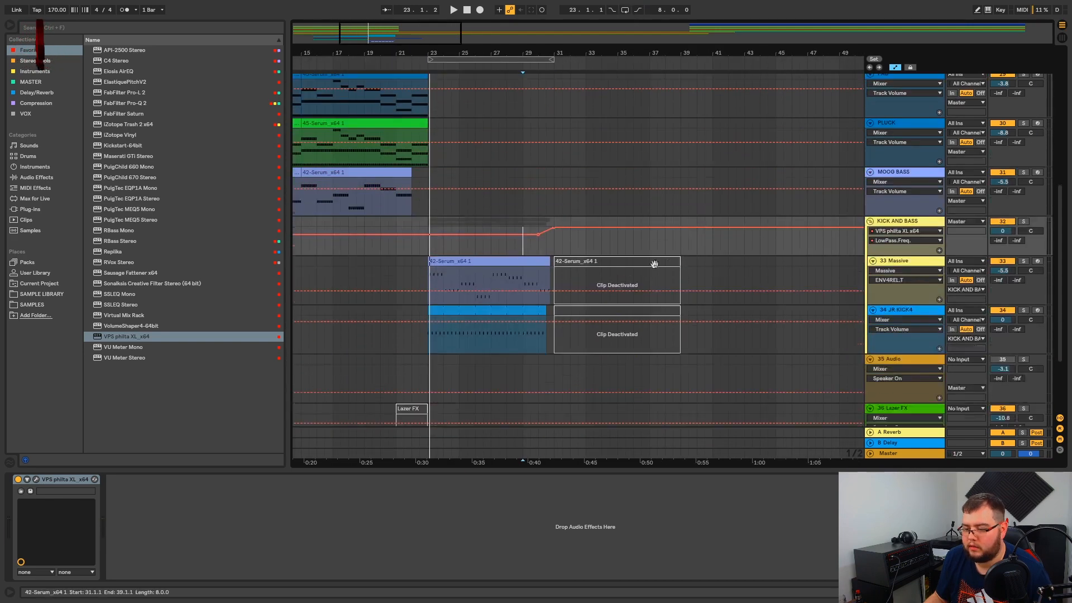
pyautogui.press('a')
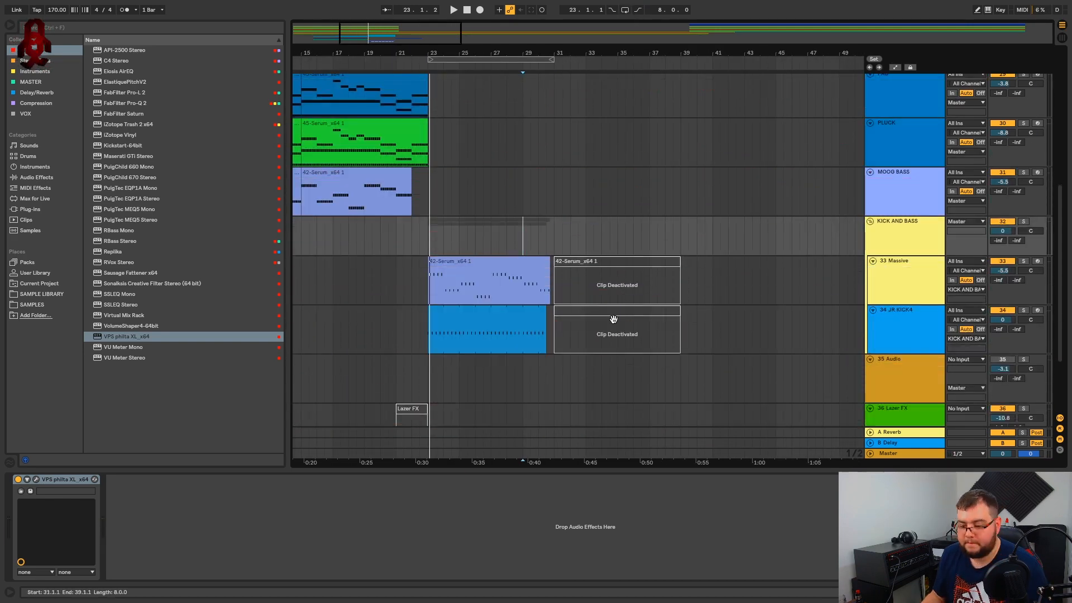
pyautogui.click(629, 265)
pyautogui.press('0')
pyautogui.click(620, 311)
pyautogui.press('0')
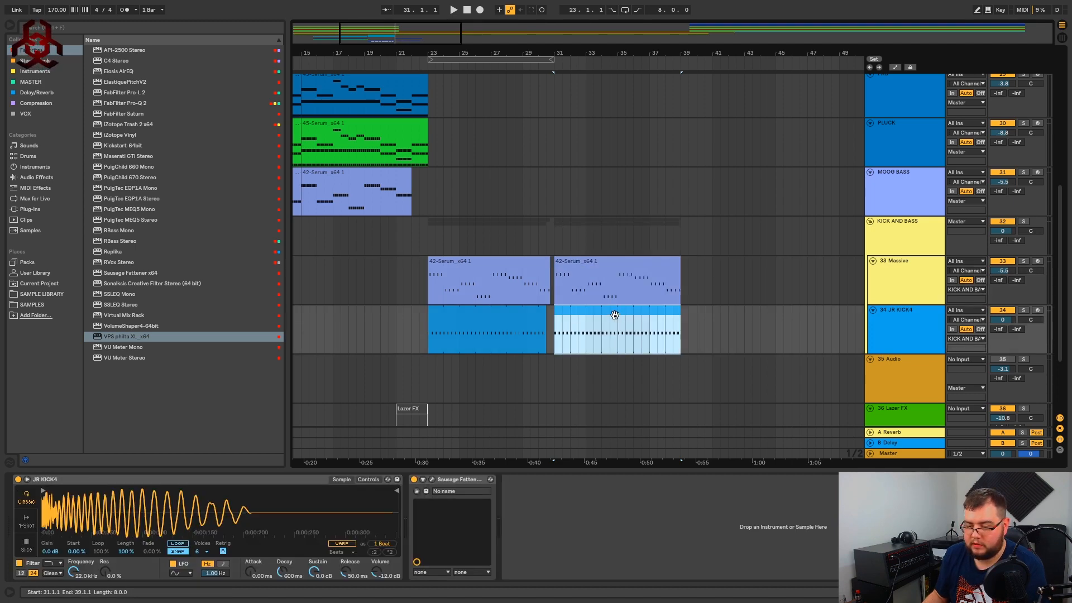
# Unfold the SYNTHS group and switch the group back on.
pyautogui.scroll(2, 585, 251)
pyautogui.scroll(2, 585, 248)
pyautogui.click(875, 228)
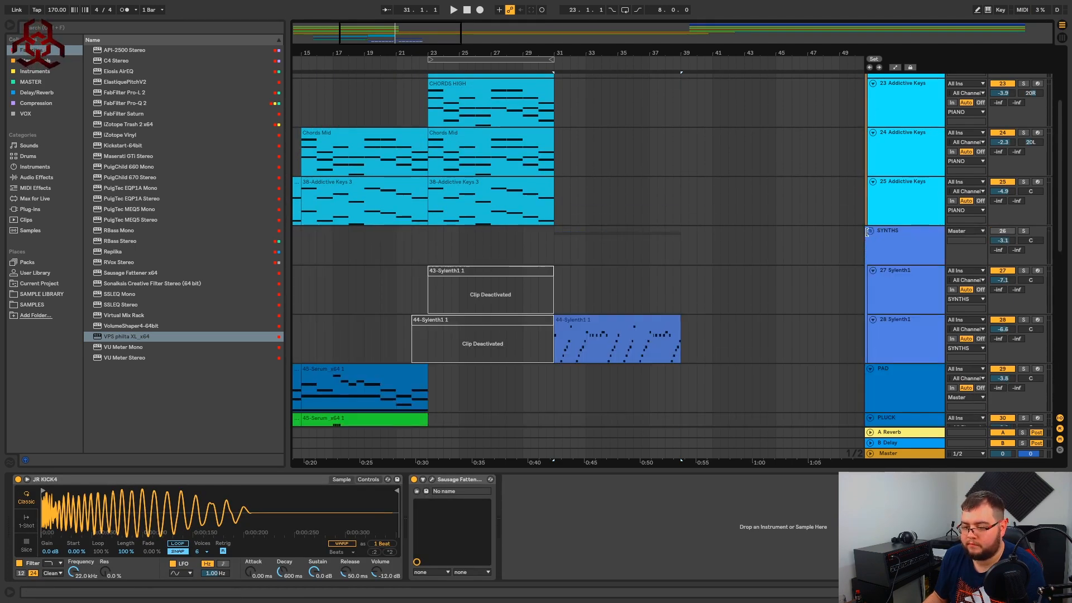
pyautogui.scroll(-2, 566, 305)
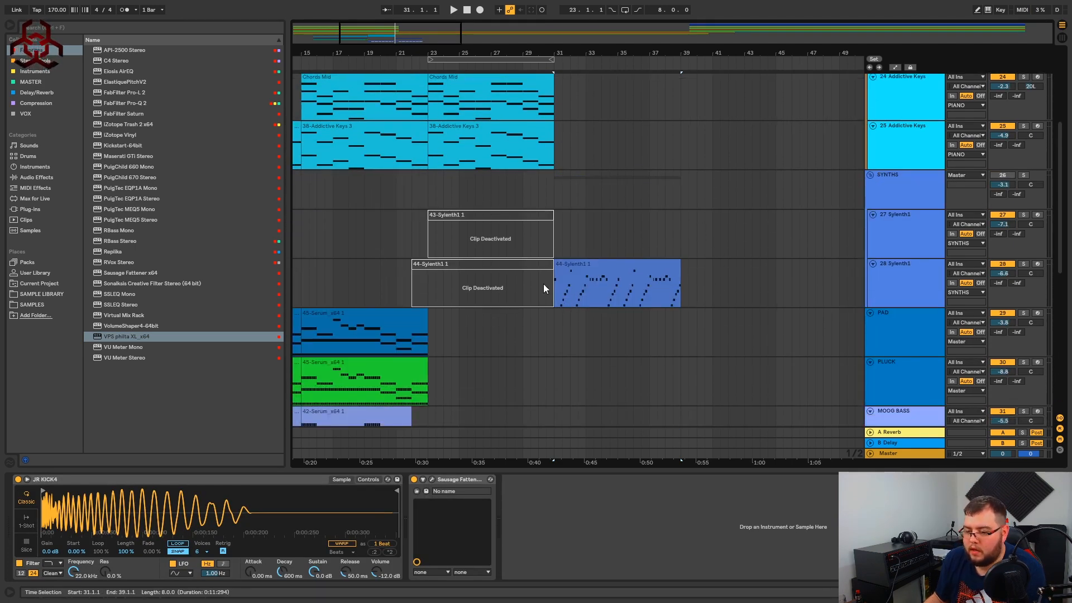
pyautogui.click(596, 272)
pyautogui.scroll(-2, 726, 278)
pyautogui.click(1001, 109)
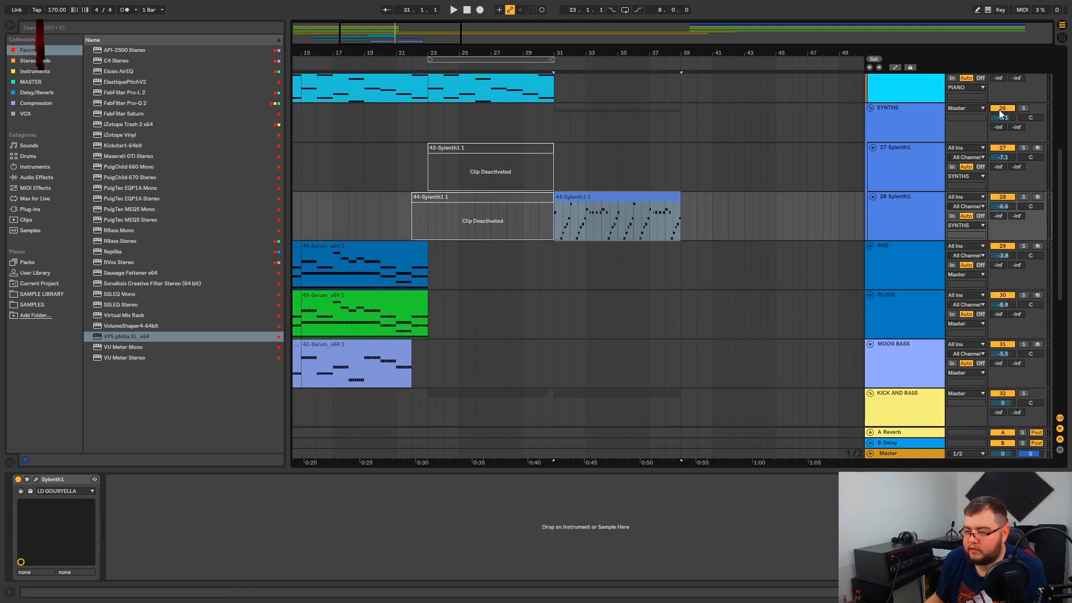
pyautogui.scroll(-3, 509, 265)
pyautogui.scroll(2, 512, 262)
# Play the arrangement from bar 31 to hear the Sylenth1 part with the kick and bass.
pyautogui.click(576, 177)
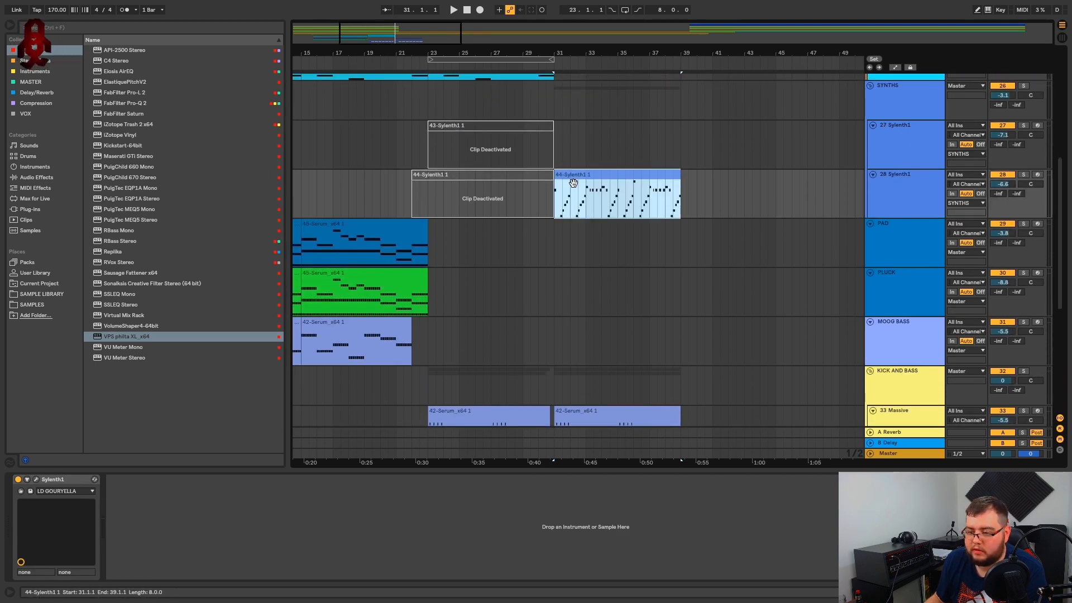
pyautogui.click(562, 215)
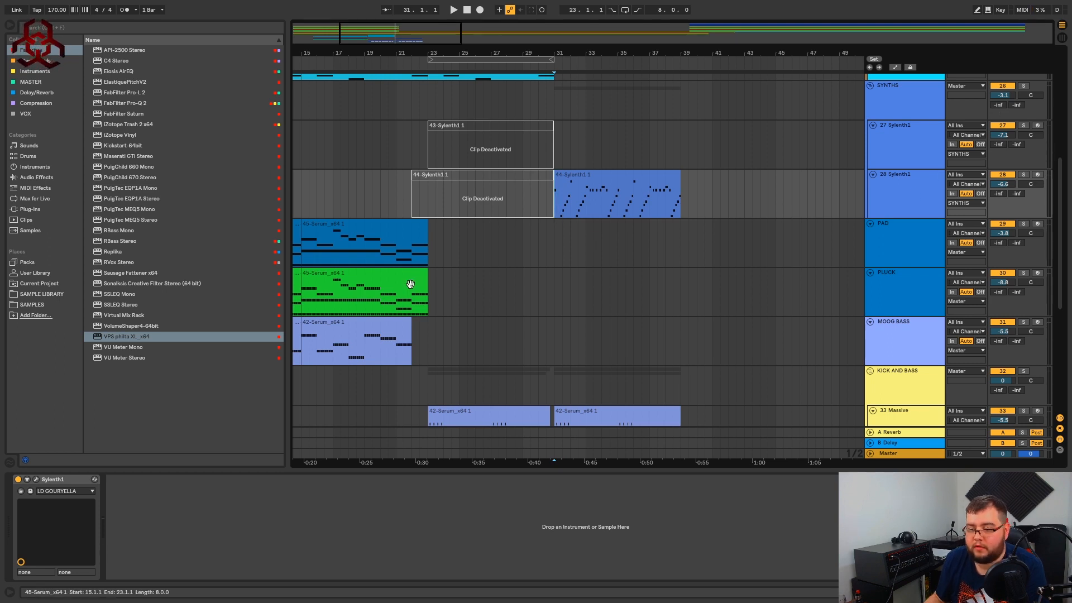
pyautogui.press('space')
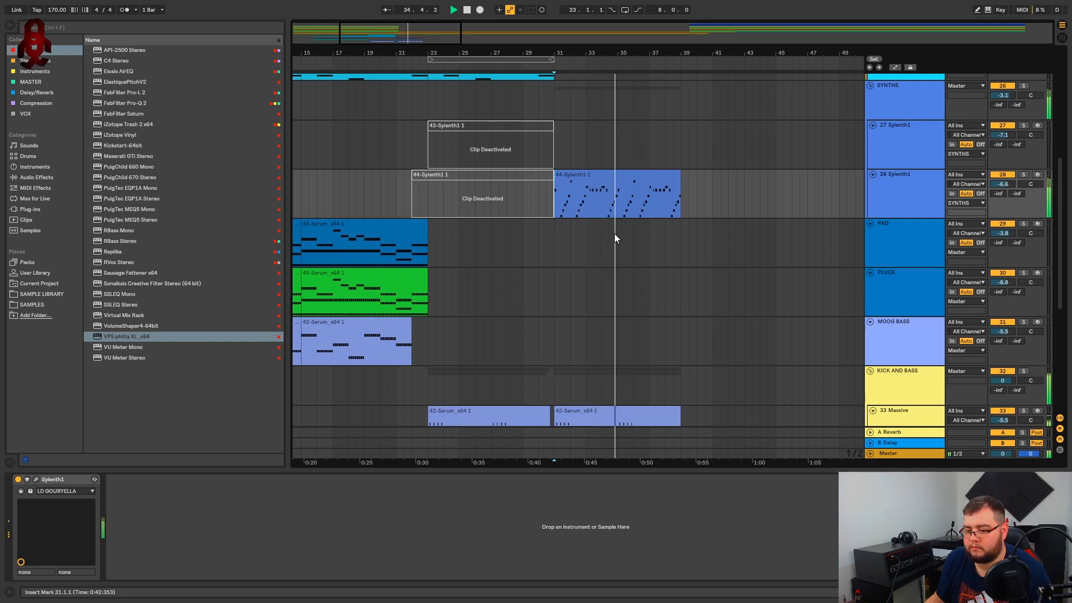
# Deactivate the 28 Sylenth1 clip at bars 31 to 39 and play back from bar 29.
pyautogui.scroll(-3, 614, 234)
pyautogui.scroll(-3, 614, 234)
pyautogui.click(519, 222)
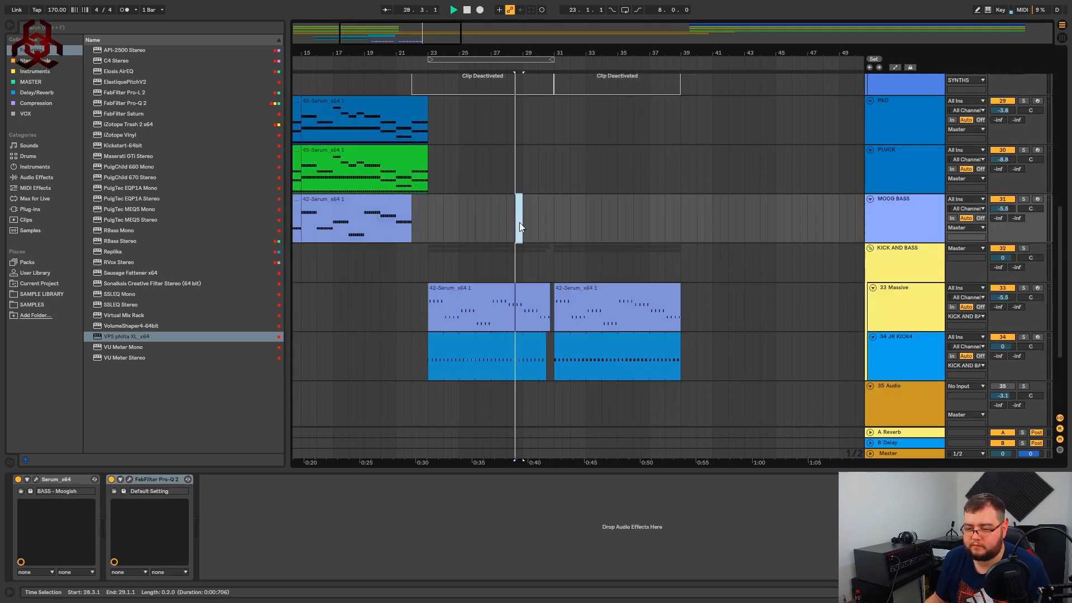
pyautogui.click(519, 223)
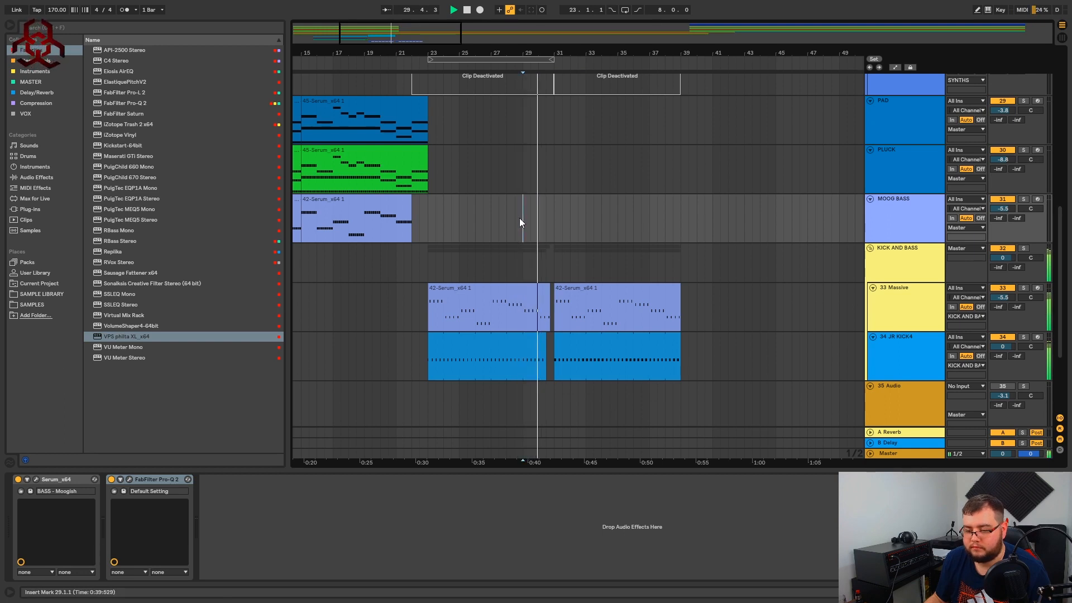